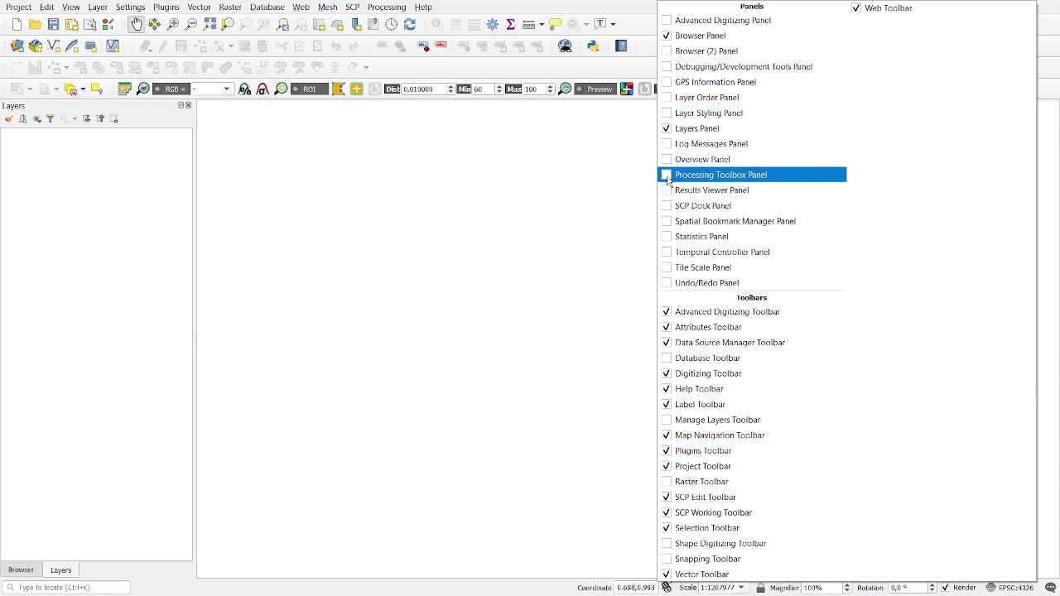
- Show the Processing Toolbox as a narrow panel and create a new model in a maximized Model Designer window
{"action": "left_click", "coordinate": [669, 176]}
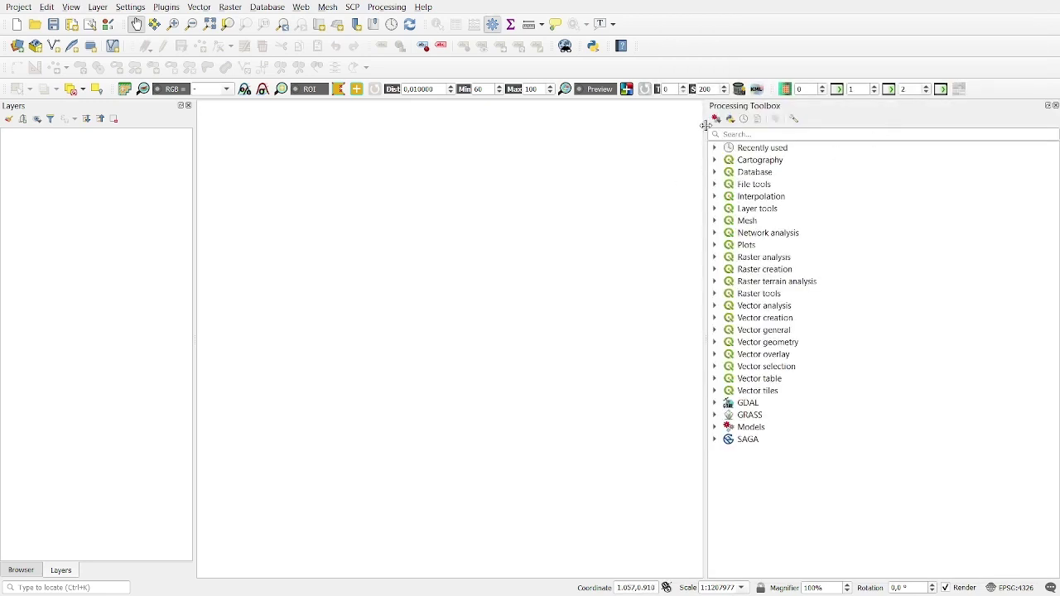
{"action": "left_click_drag", "start_coordinate": [704, 125], "coordinate": [815, 128]}
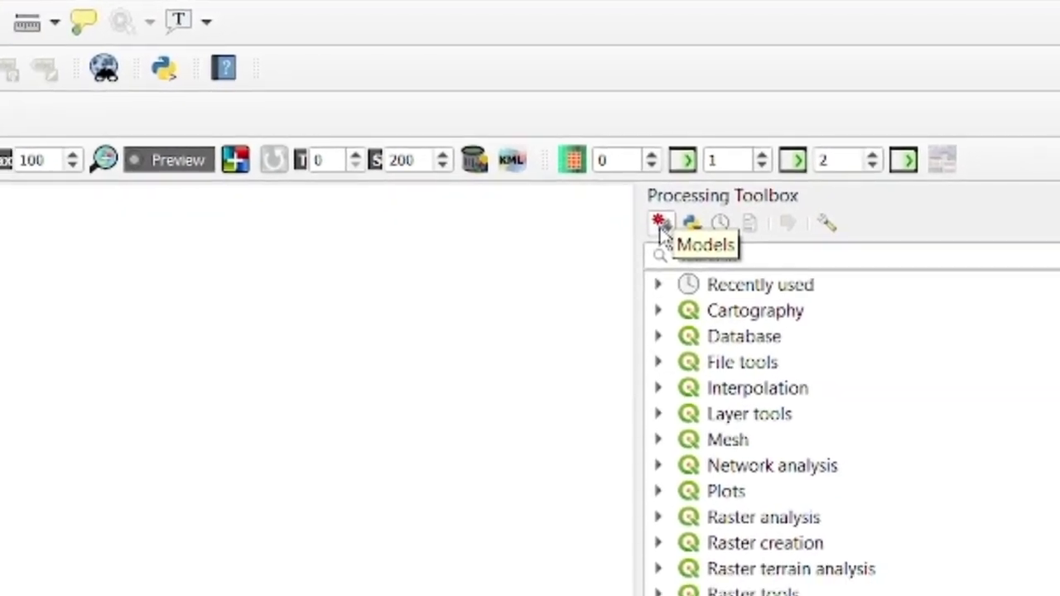
{"action": "left_click", "coordinate": [661, 229]}
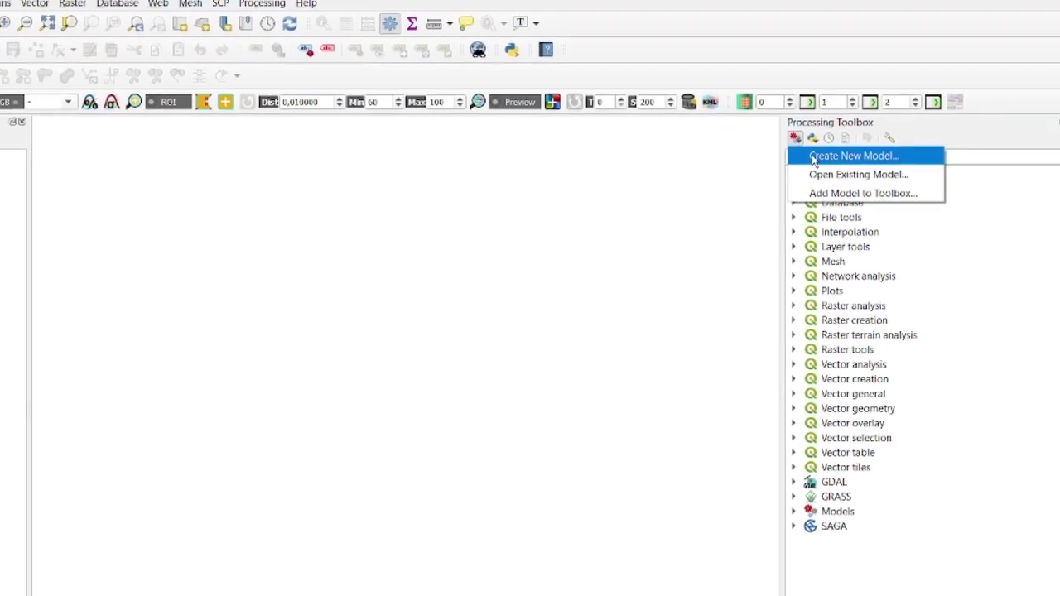
{"action": "left_click", "coordinate": [795, 198]}
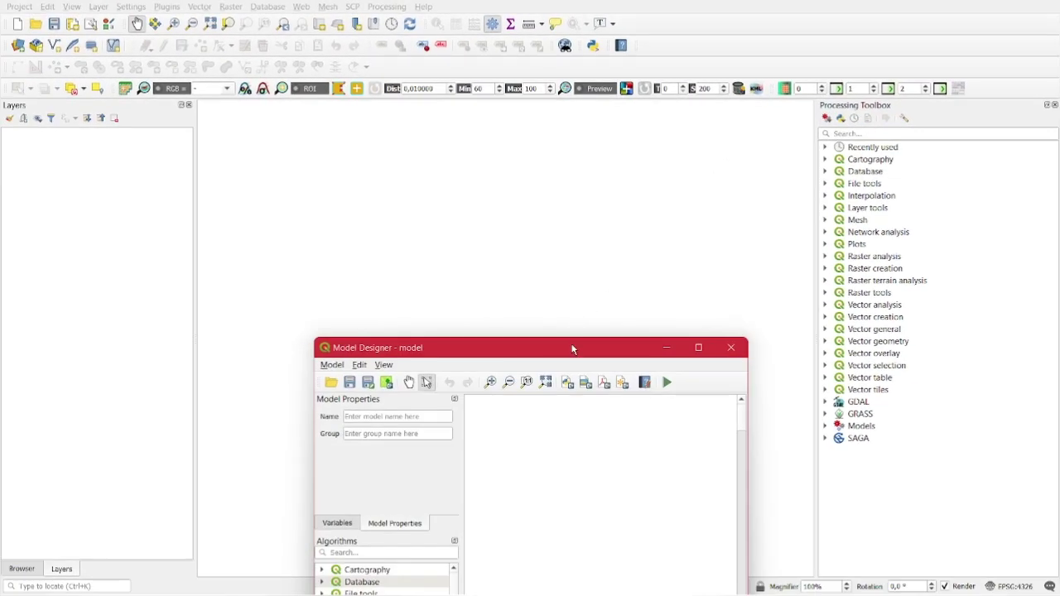
{"action": "left_click_drag", "start_coordinate": [573, 348], "coordinate": [587, 55]}
{"action": "left_click", "coordinate": [715, 59]}
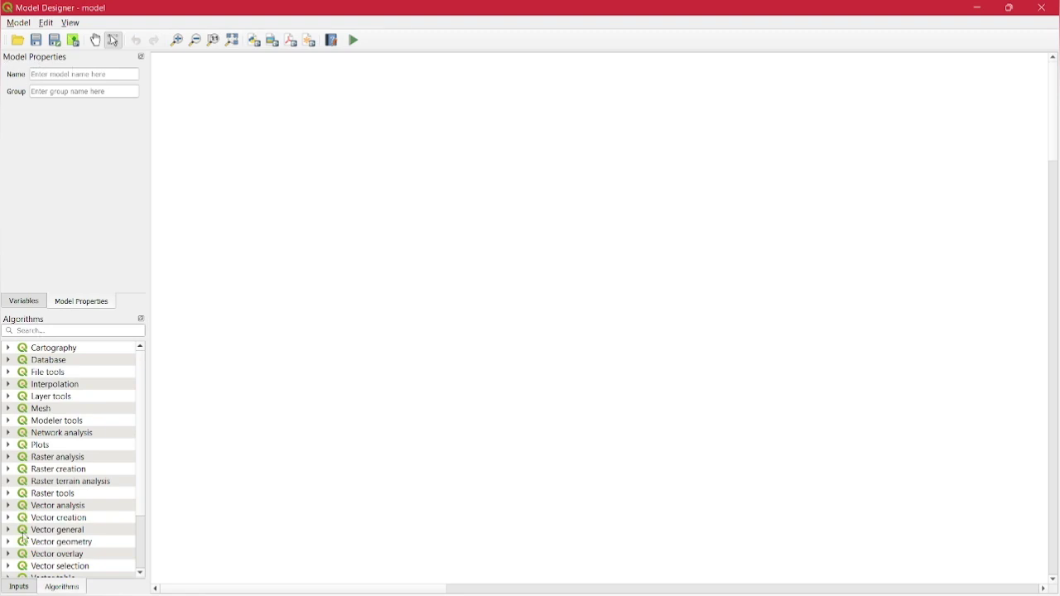
- Name the model "Model Deliniasi Sungai" and assign it to the group "Hydrology"
{"action": "left_click", "coordinate": [20, 586]}
{"action": "left_click", "coordinate": [51, 590]}
{"action": "key", "text": "Caps_Lock"}
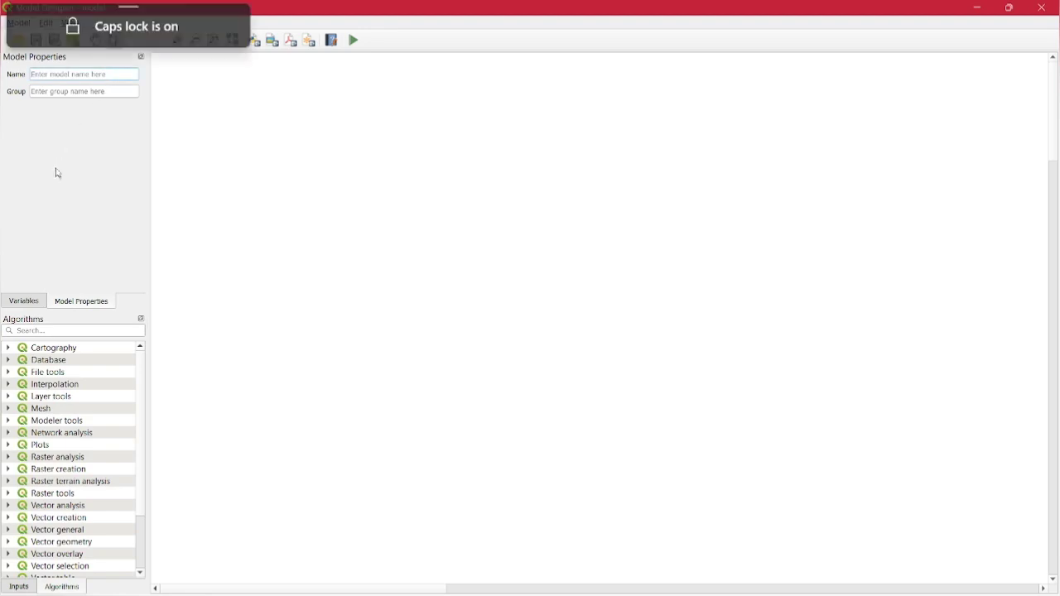
{"action": "type", "text": "M"}
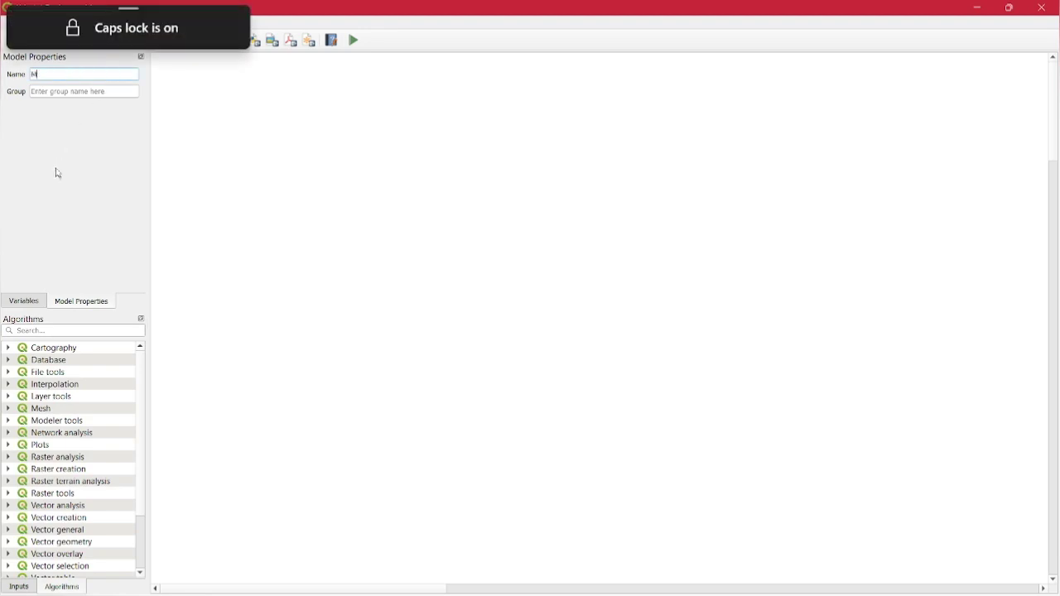
{"action": "type", "text": "odel"}
{"action": "key", "text": "Caps_Lock"}
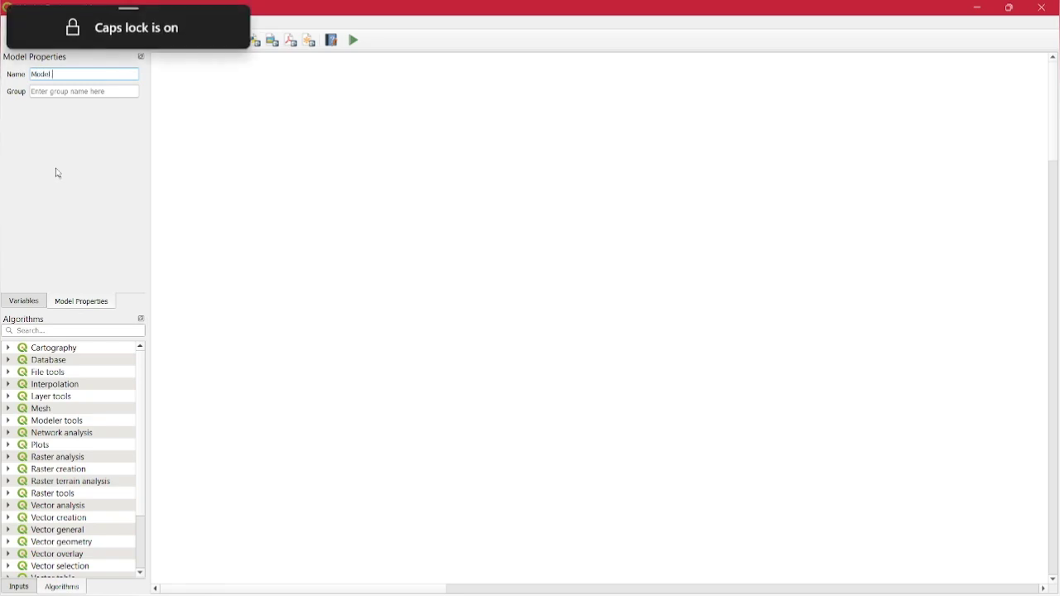
{"action": "type", "text": "D"}
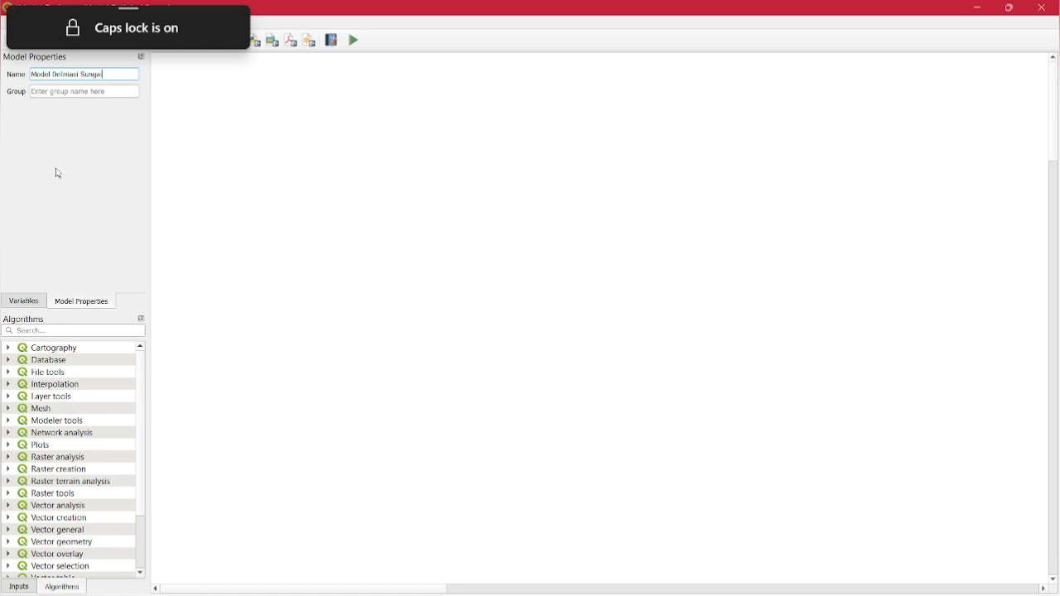
{"action": "type", "text": "eliniasi Sungai"}
{"action": "left_click", "coordinate": [62, 95]}
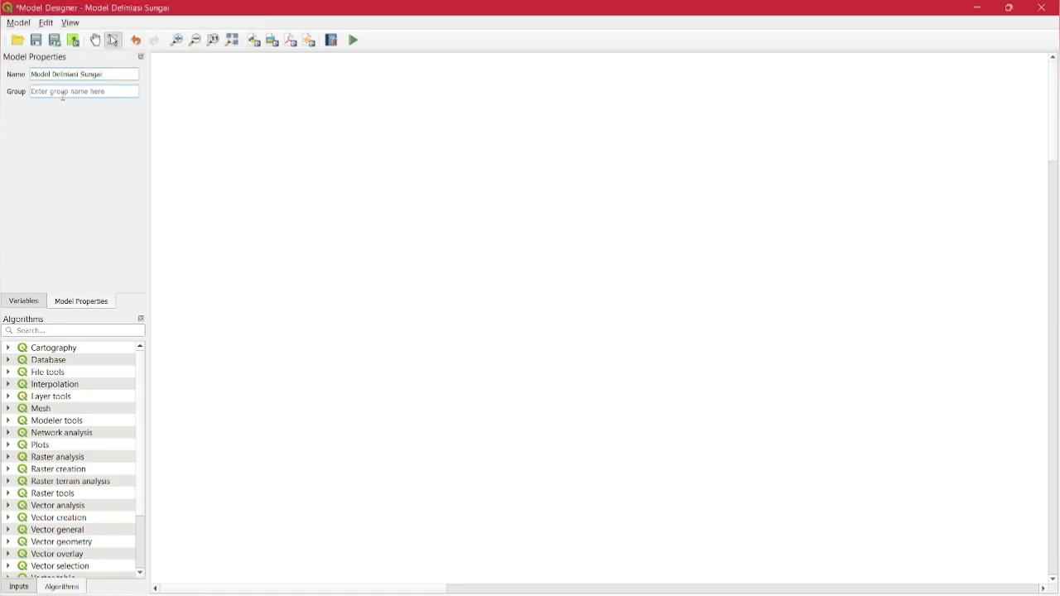
{"action": "key", "text": "Caps_Lock"}
{"action": "type", "text": "Hyd"}
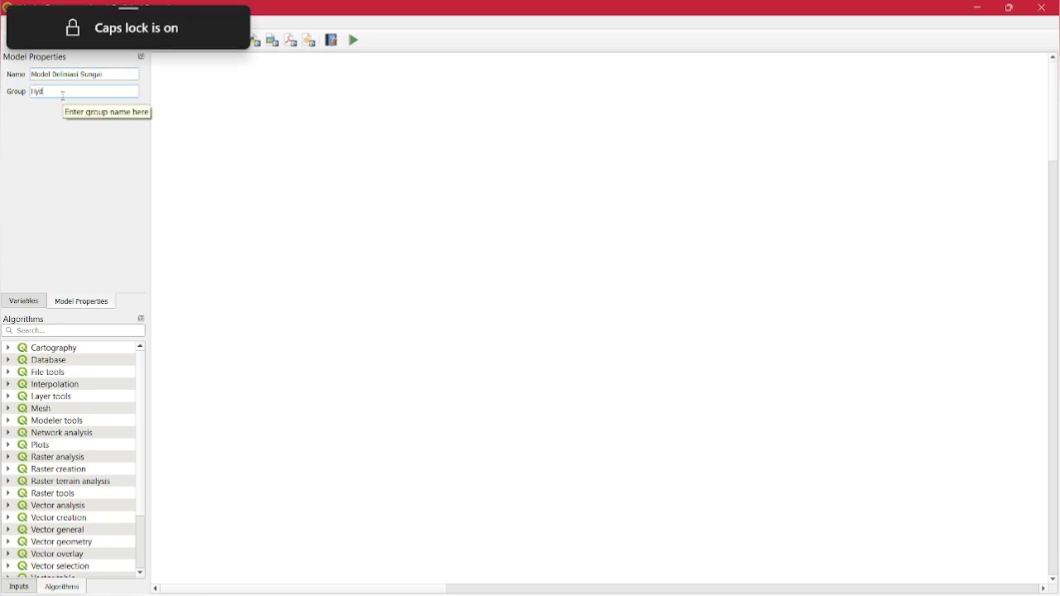
{"action": "type", "text": "rology"}
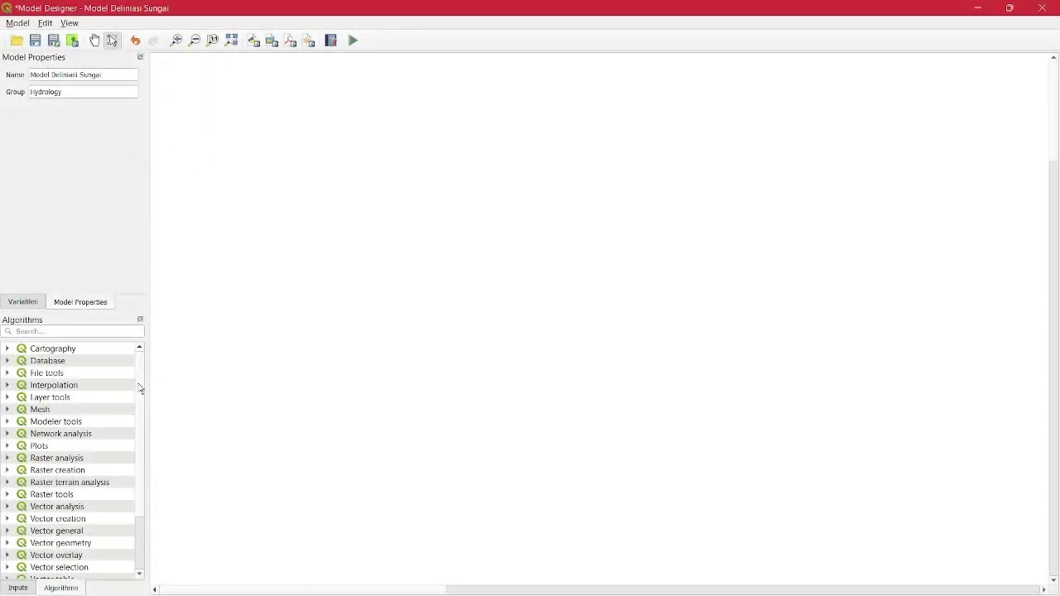
- Look through the input parameter types and algorithm groups available for building the model
{"action": "mouse_move", "coordinate": [137, 388]}
{"action": "left_mouse_down"}
{"action": "mouse_move", "coordinate": [139, 425]}
{"action": "mouse_move", "coordinate": [145, 388]}
{"action": "left_mouse_up"}
{"action": "left_click", "coordinate": [22, 590]}
{"action": "left_click", "coordinate": [58, 589]}
{"action": "left_click", "coordinate": [17, 591]}
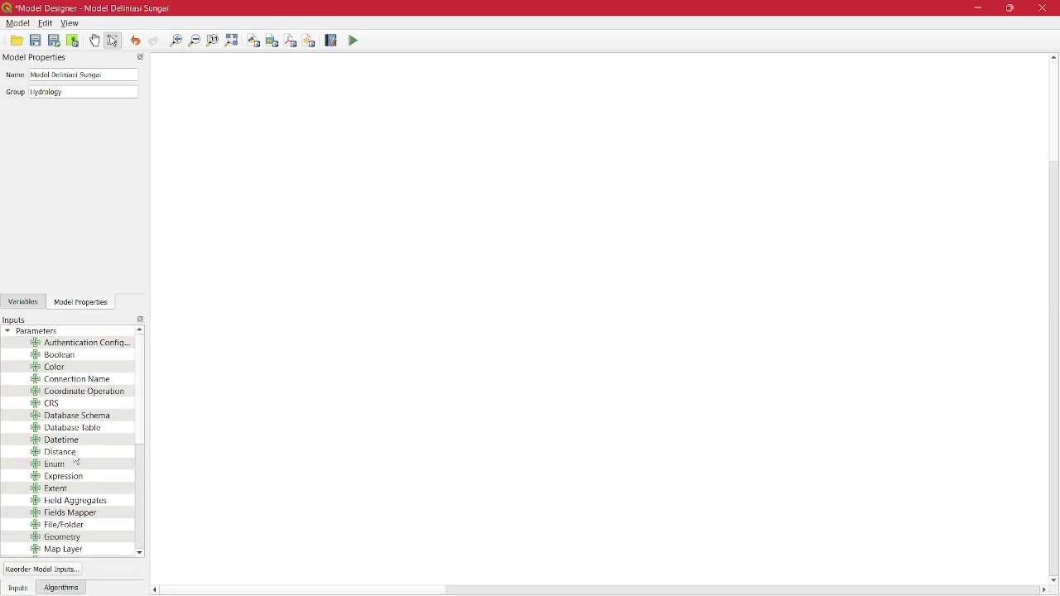
{"action": "scroll", "coordinate": [139, 437], "scroll_direction": "down", "scroll_amount": 3}
{"action": "scroll", "coordinate": [139, 437], "scroll_direction": "up", "scroll_amount": 3}
{"action": "scroll", "coordinate": [138, 374], "scroll_direction": "down", "scroll_amount": 6}
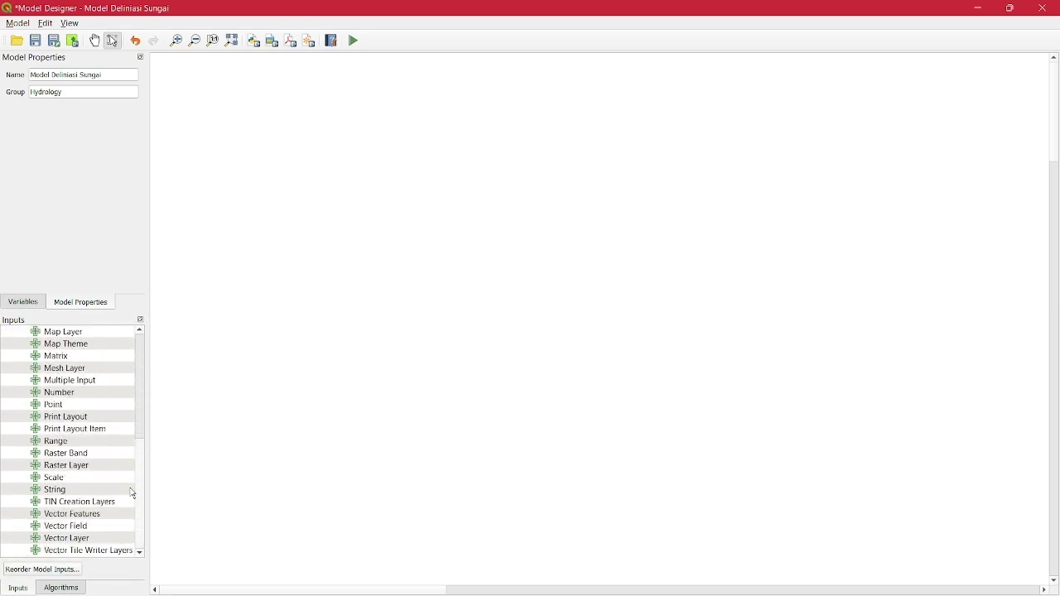
{"action": "scroll", "coordinate": [133, 489], "scroll_direction": "up", "scroll_amount": 6}
{"action": "left_click", "coordinate": [72, 588]}
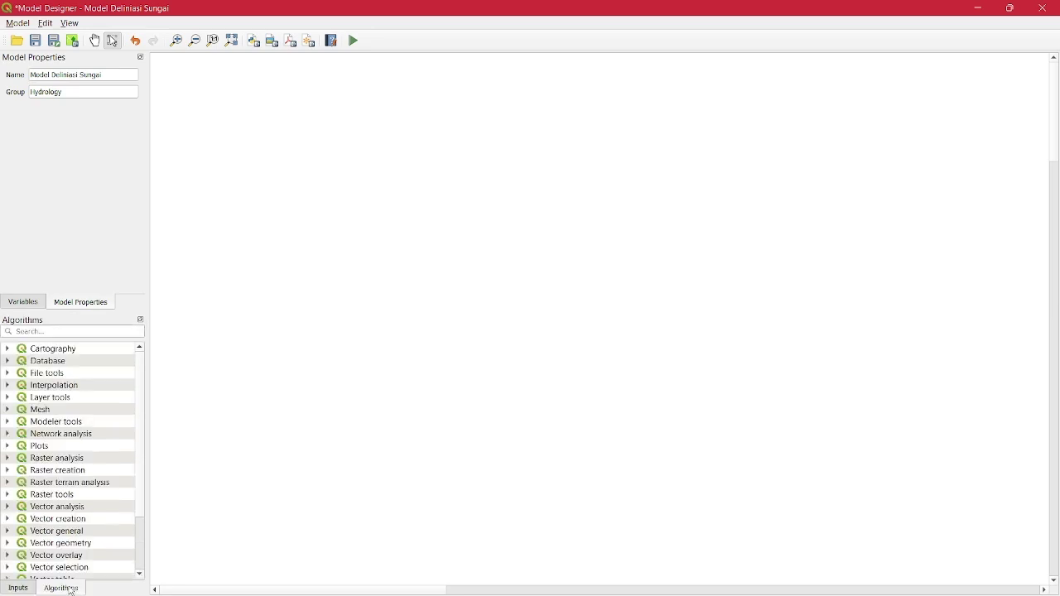
{"action": "scroll", "coordinate": [142, 409], "scroll_direction": "down", "scroll_amount": 1}
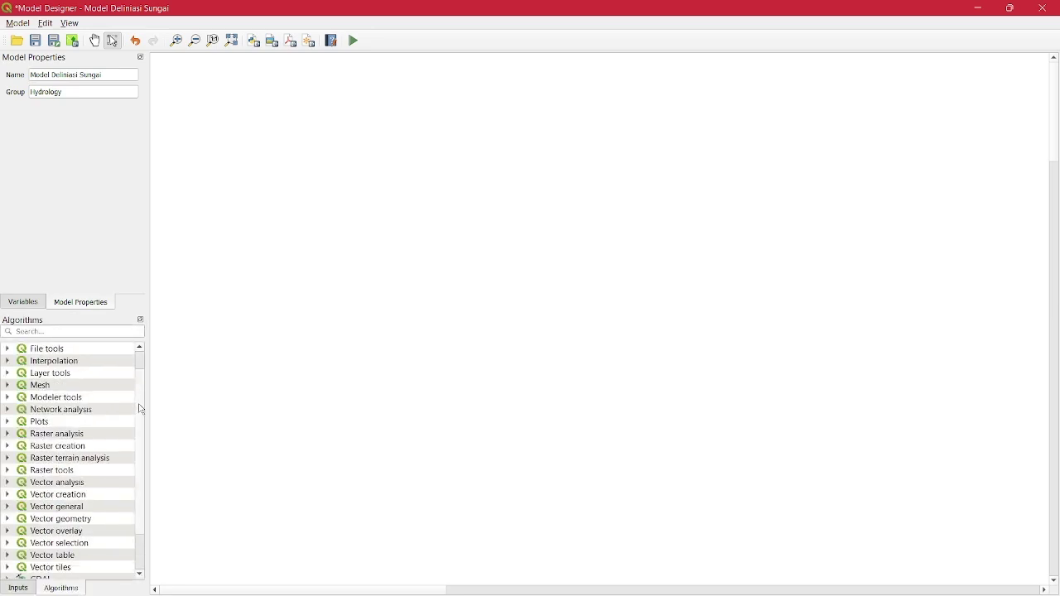
{"action": "scroll", "coordinate": [142, 410], "scroll_direction": "up", "scroll_amount": 1}
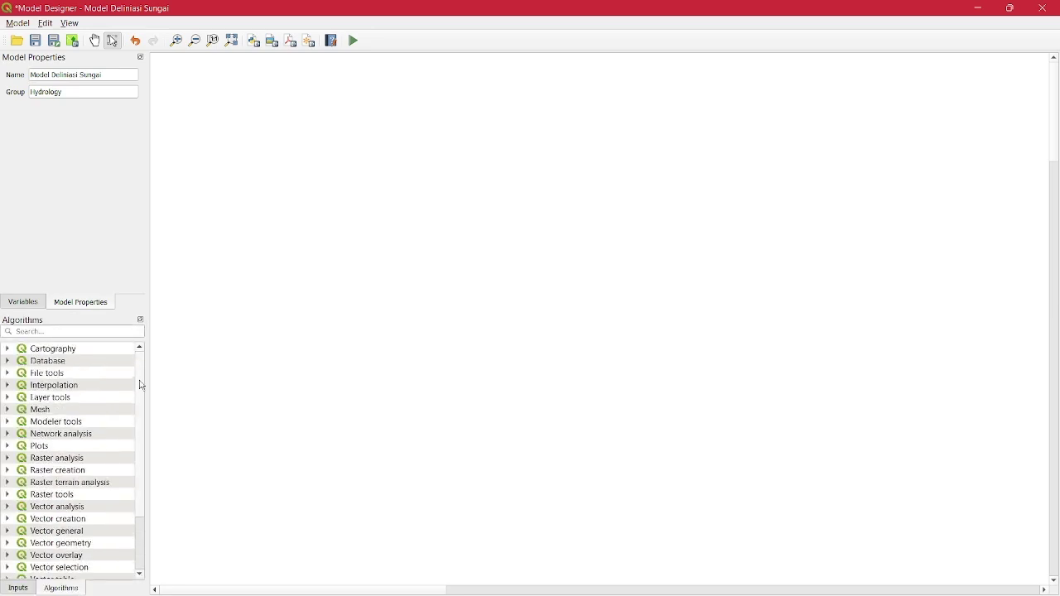
- Add a mandatory Multiple Input parameter described as "Data DEM" with allowed layer type Raster, placed near the canvas's upper-left corner
{"action": "left_click", "coordinate": [20, 589]}
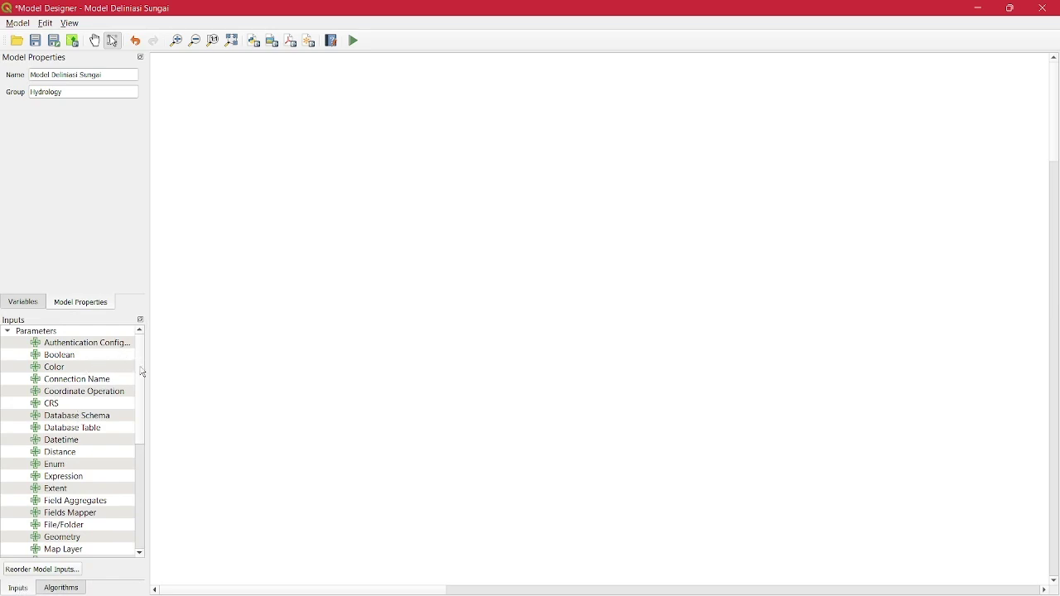
{"action": "left_click_drag", "start_coordinate": [142, 373], "coordinate": [132, 469]}
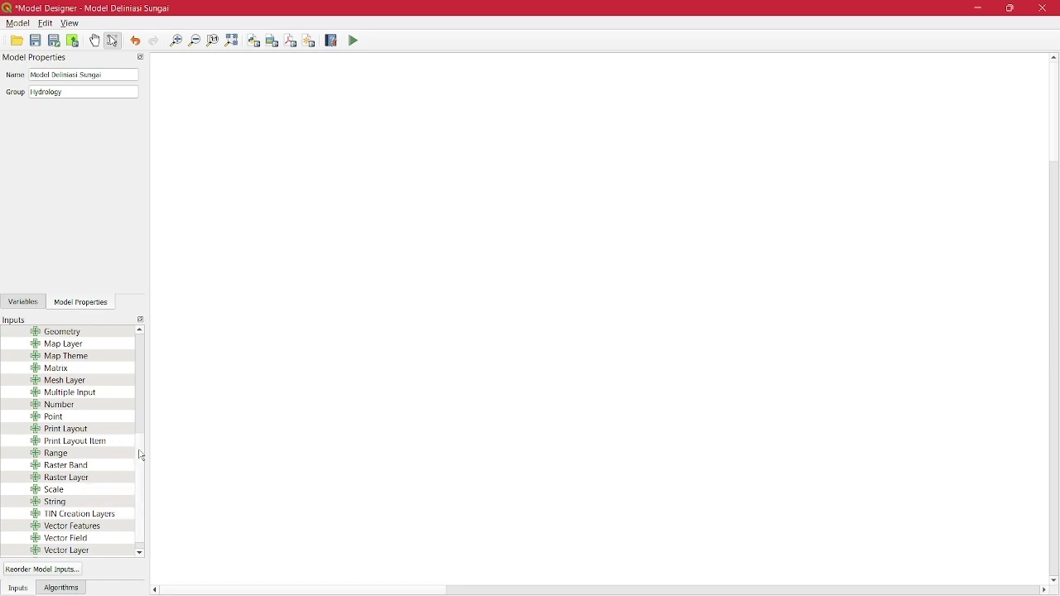
{"action": "left_click_drag", "start_coordinate": [140, 455], "coordinate": [140, 414]}
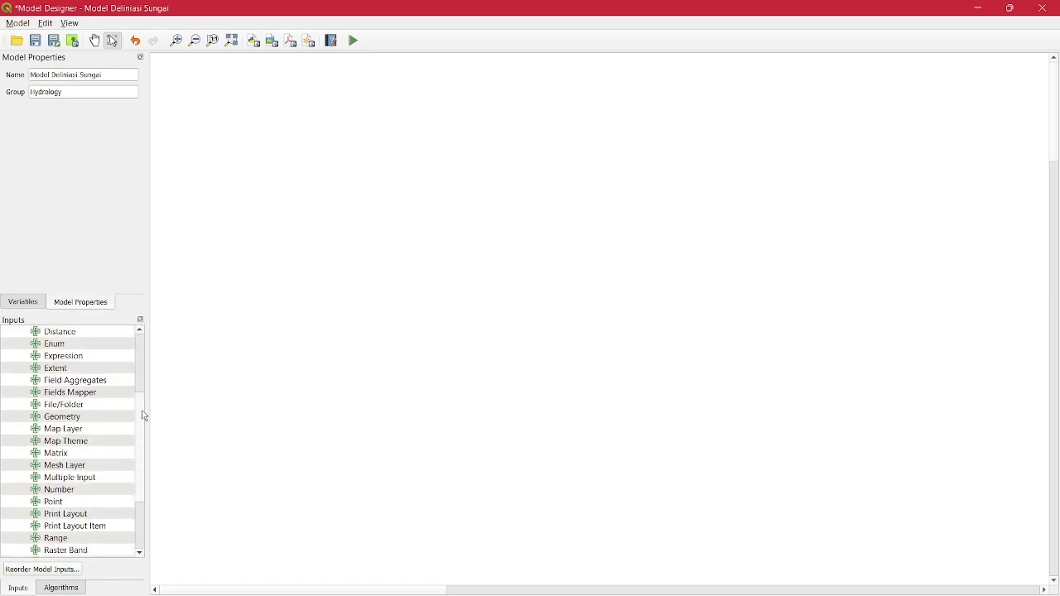
{"action": "left_click_drag", "start_coordinate": [73, 480], "coordinate": [543, 480]}
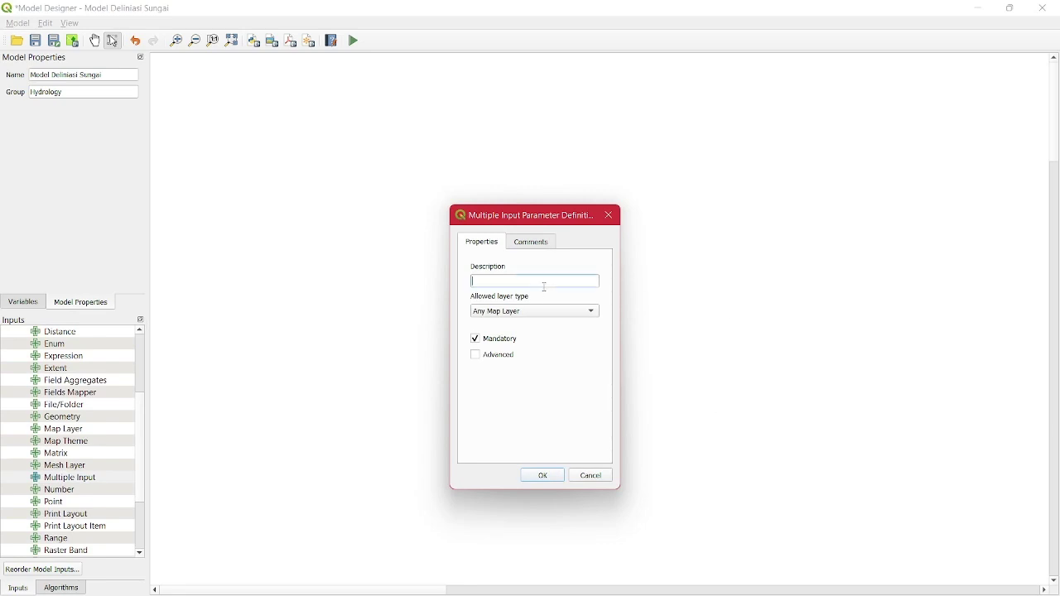
{"action": "key", "text": "Caps_Lock"}
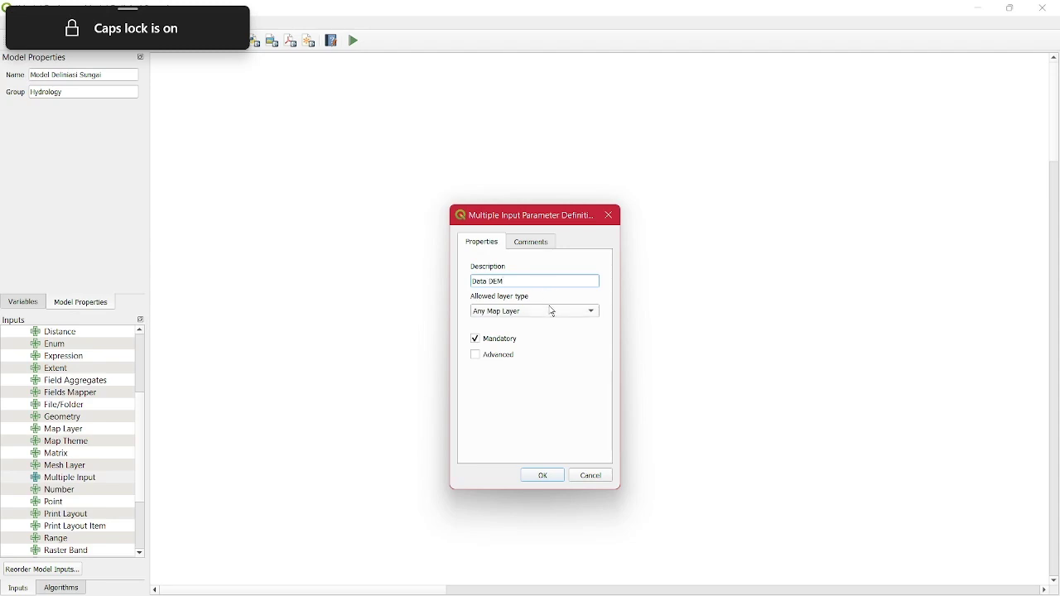
{"action": "left_click", "coordinate": [551, 310]}
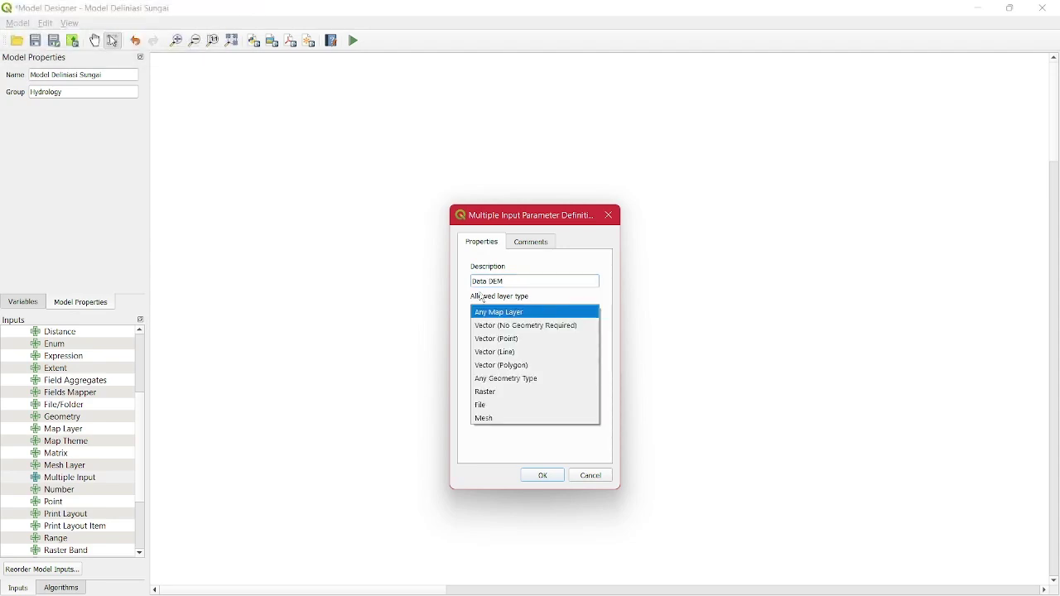
{"action": "left_click", "coordinate": [502, 393]}
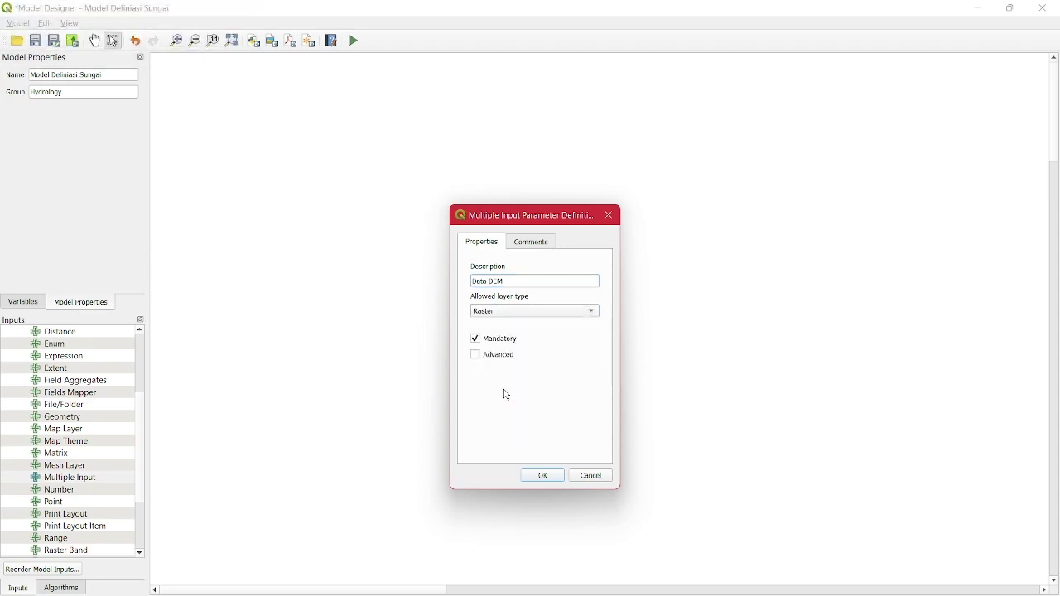
{"action": "left_click", "coordinate": [544, 477]}
{"action": "left_click_drag", "start_coordinate": [246, 94], "coordinate": [265, 86]}
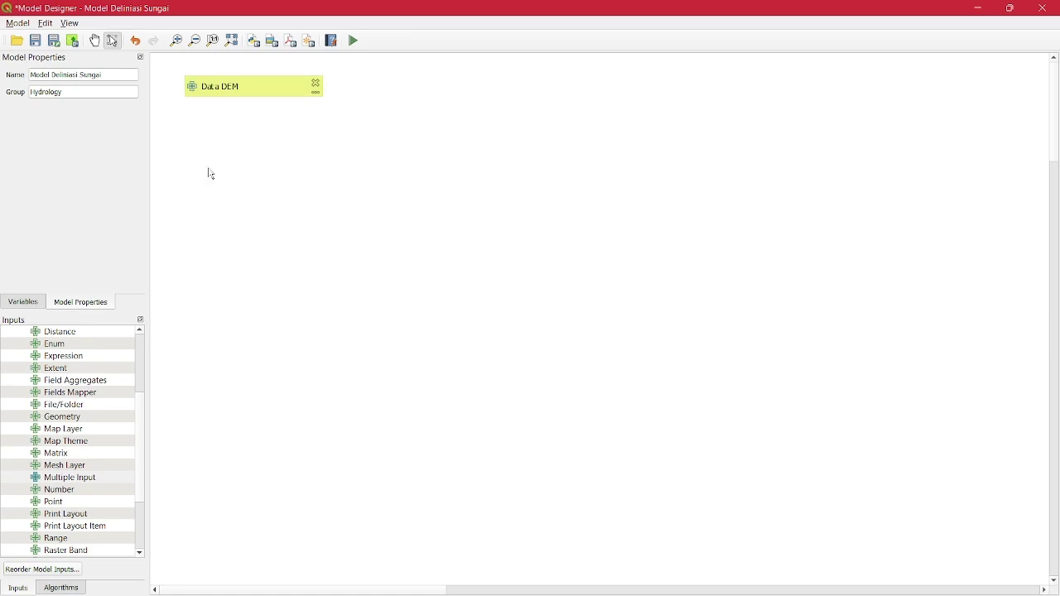
- Search the algorithms for "VIR" and open the Build virtual raster settings for the model
{"action": "left_click_drag", "start_coordinate": [140, 426], "coordinate": [131, 482]}
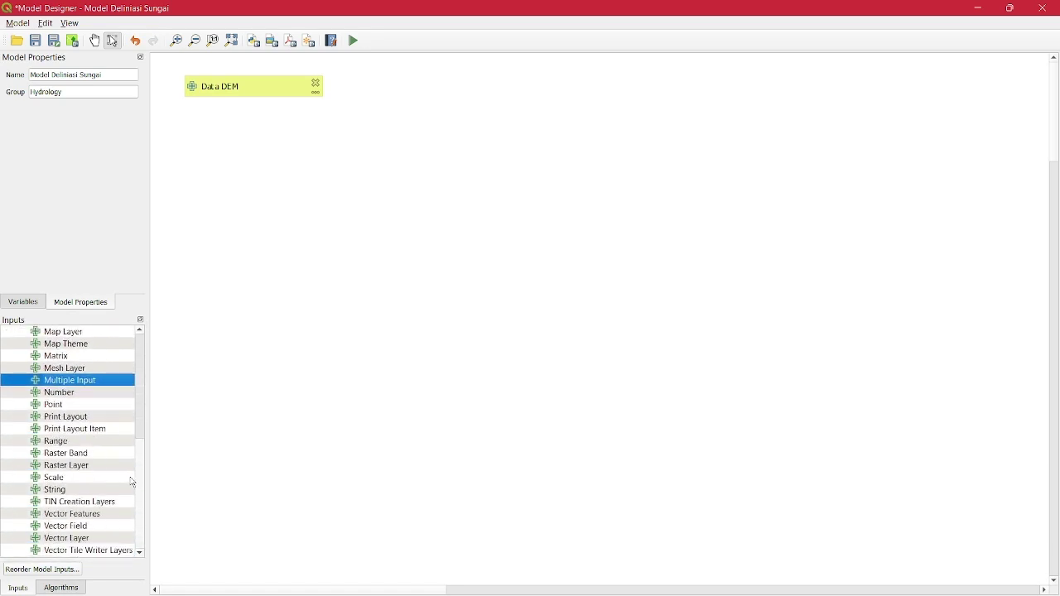
{"action": "left_click", "coordinate": [64, 590]}
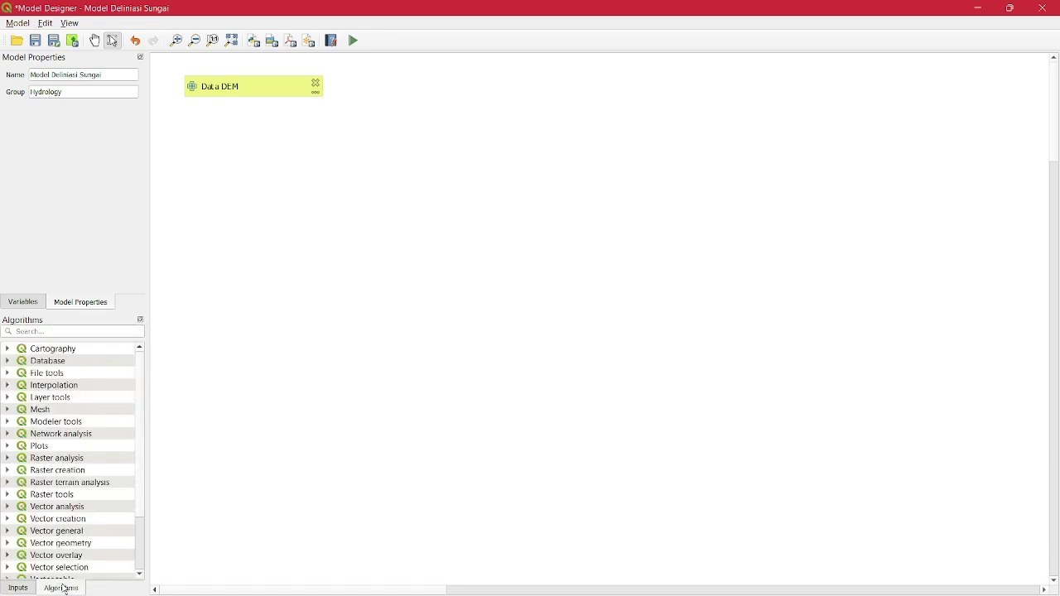
{"action": "left_click", "coordinate": [89, 330]}
{"action": "type", "text": "VIR"}
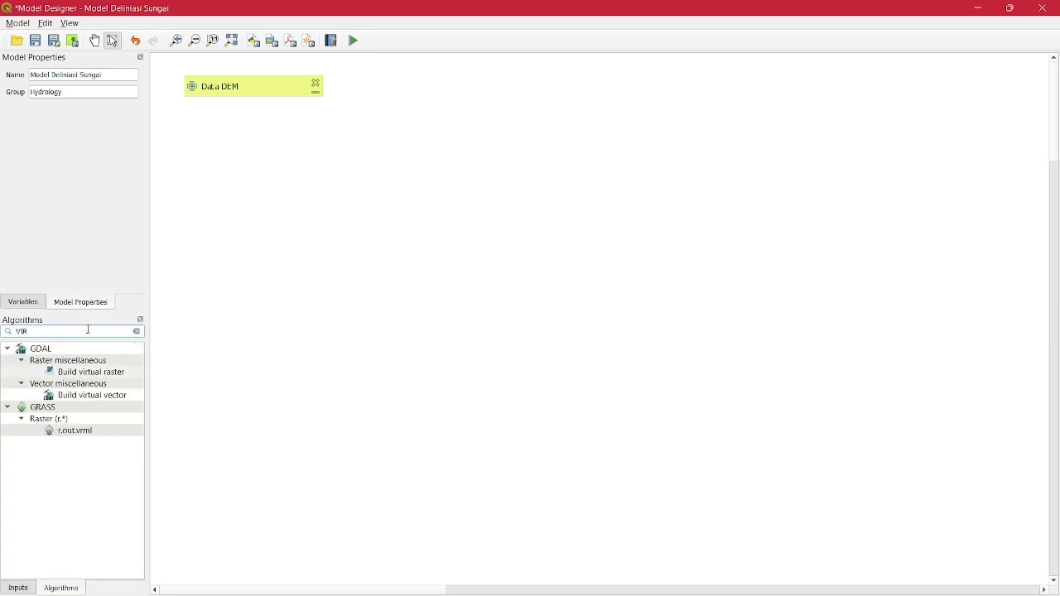
{"action": "double_click", "coordinate": [108, 374]}
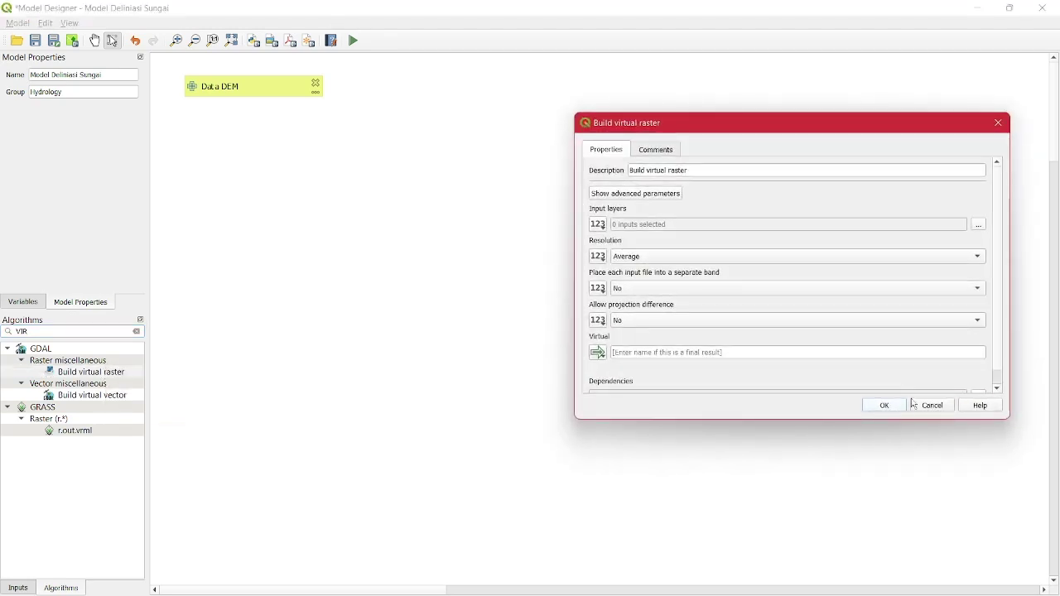
{"action": "left_click_drag", "start_coordinate": [740, 117], "coordinate": [544, 121]}
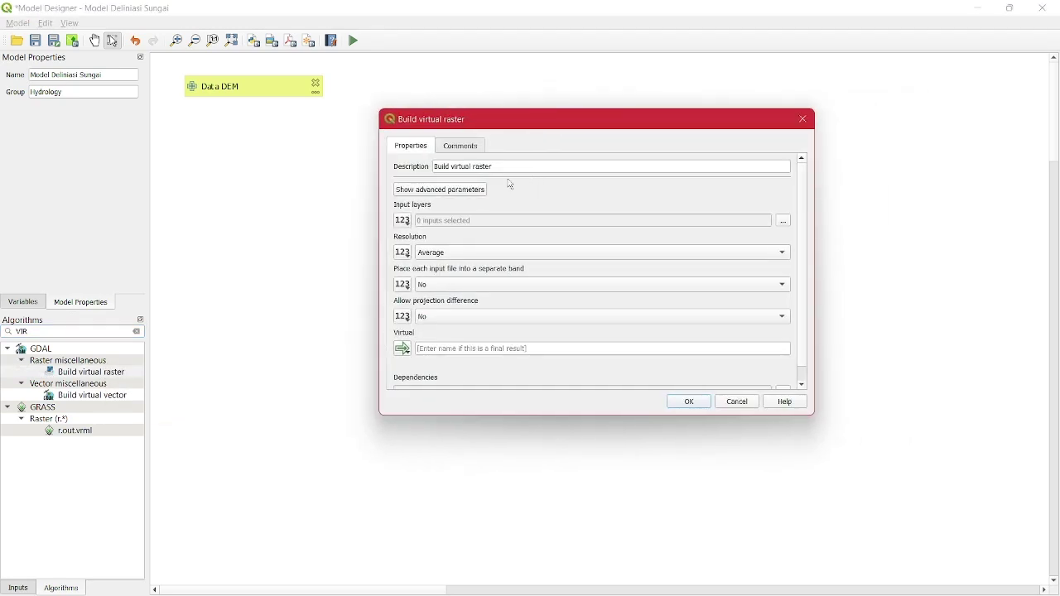
- Replace the Build virtual raster algorithm's description with "Mosaic"
{"action": "left_click_drag", "start_coordinate": [500, 165], "coordinate": [397, 164]}
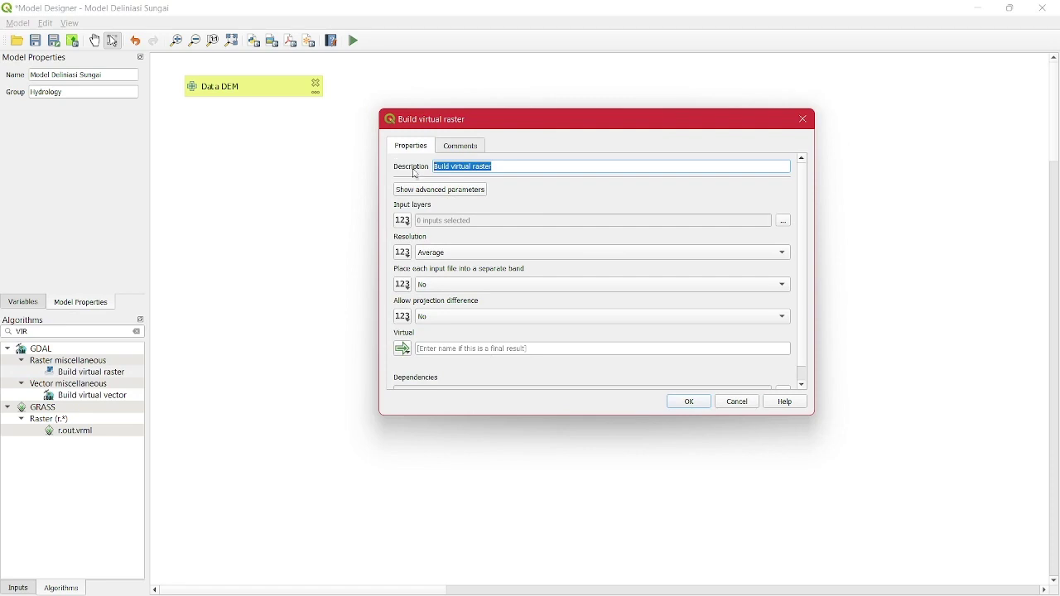
{"action": "key", "text": "Caps_Lock"}
{"action": "key", "text": "Caps_Lock"}
{"action": "type", "text": "M"}
{"action": "key", "text": "Caps_Lock"}
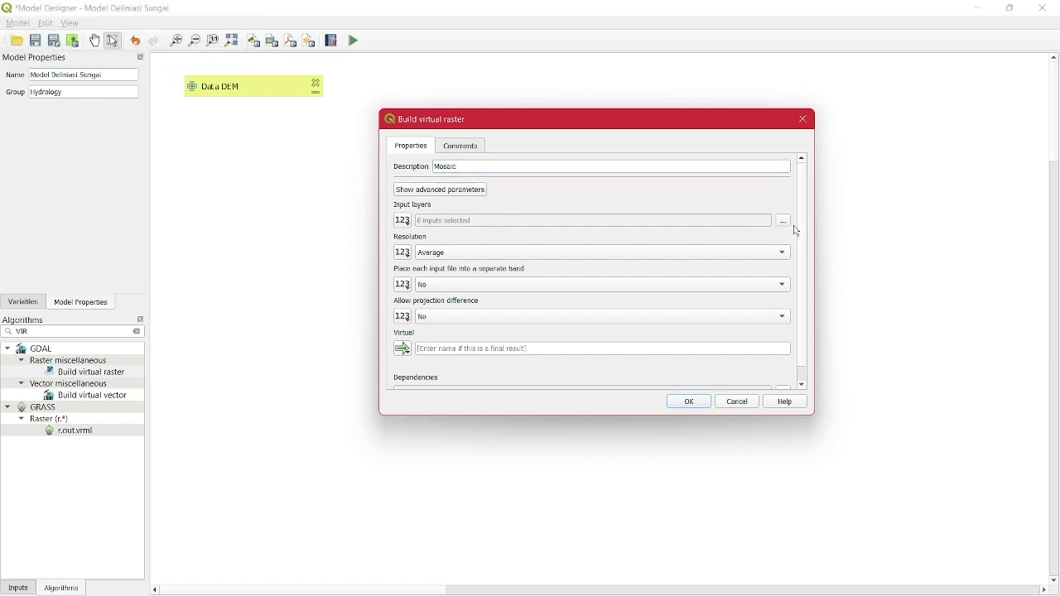
- Use the model input Data DEM as the Mosaic algorithm's input layers and add the algorithm to the model
{"action": "left_click", "coordinate": [400, 222]}
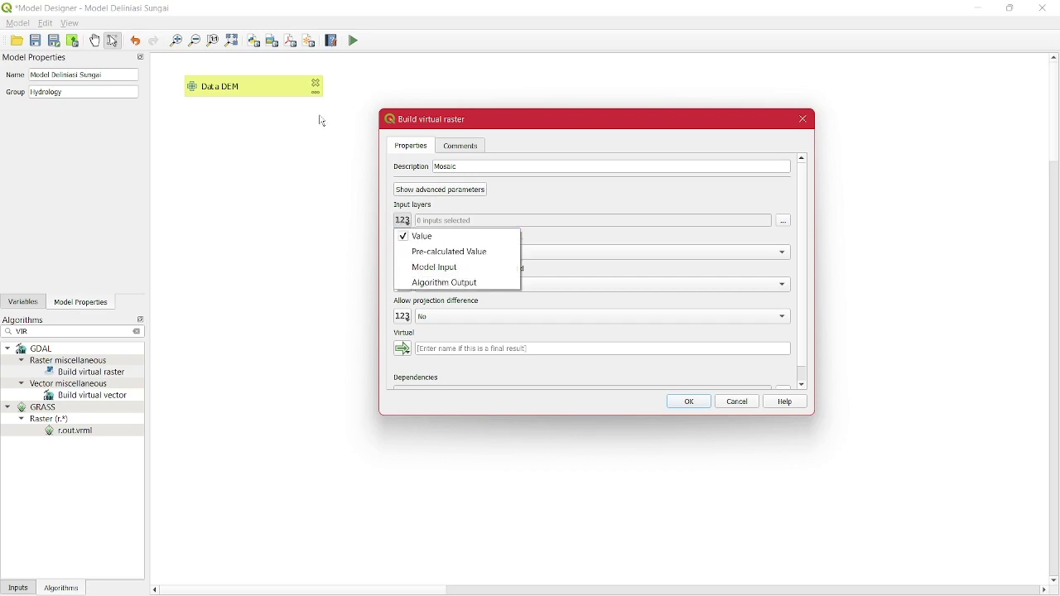
{"action": "left_click", "coordinate": [442, 270]}
{"action": "left_click", "coordinate": [496, 232]}
{"action": "left_click", "coordinate": [498, 226]}
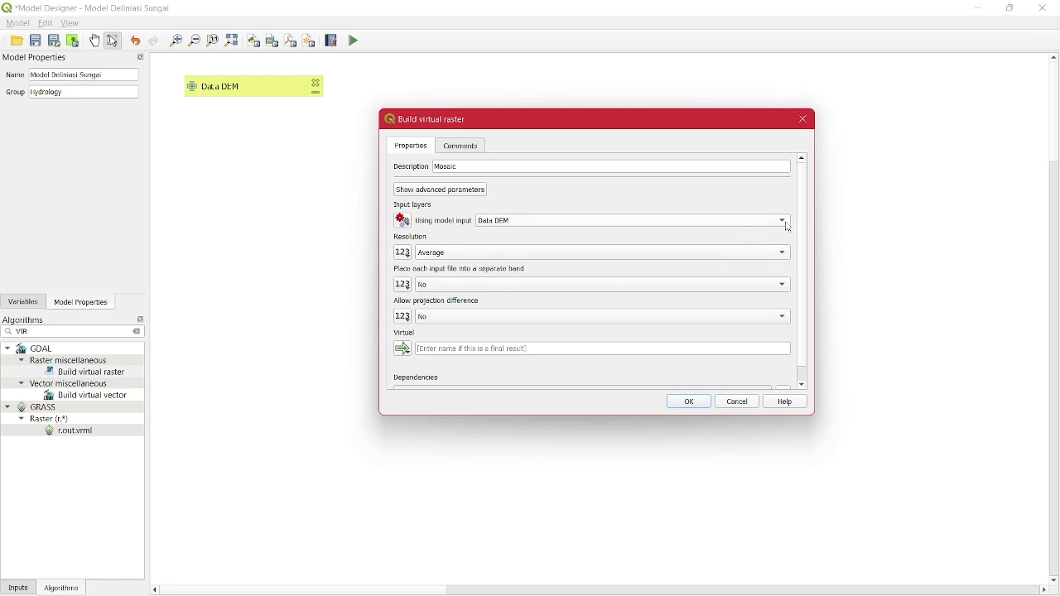
{"action": "scroll", "coordinate": [802, 239], "scroll_direction": "down", "scroll_amount": 1}
{"action": "scroll", "coordinate": [802, 238], "scroll_direction": "up", "scroll_amount": 1}
{"action": "left_click", "coordinate": [468, 196]}
{"action": "left_click", "coordinate": [468, 196]}
{"action": "left_click", "coordinate": [690, 402]}
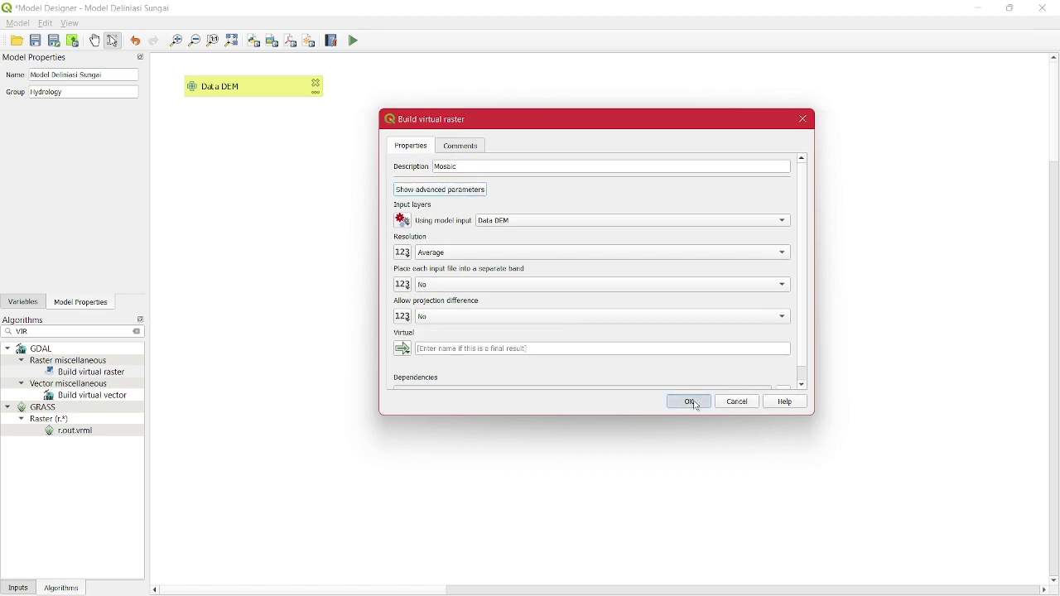
- Place the Mosaic algorithm below the Data DEM input on the model canvas
{"action": "left_click_drag", "start_coordinate": [239, 158], "coordinate": [256, 173]}
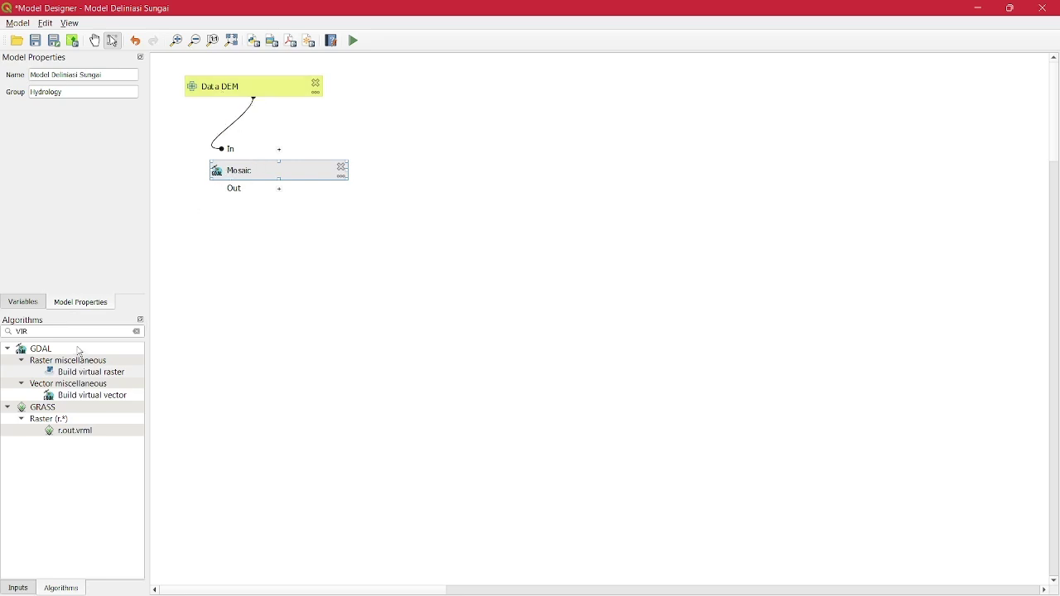
- Create a Vector Layer input parameter for the model and describe it as "AOI"
{"action": "left_click", "coordinate": [18, 588]}
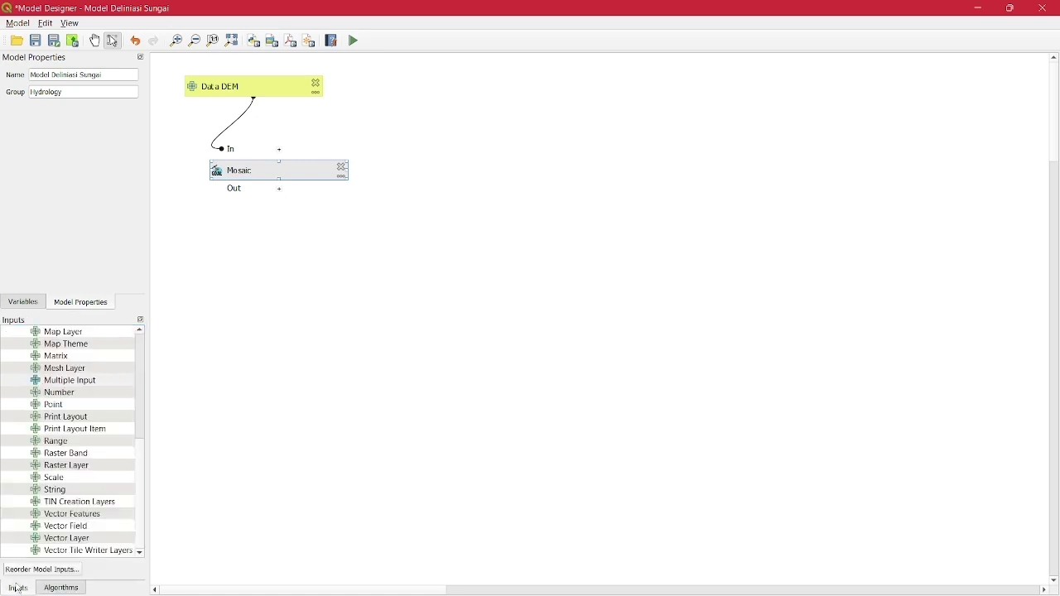
{"action": "double_click", "coordinate": [76, 538]}
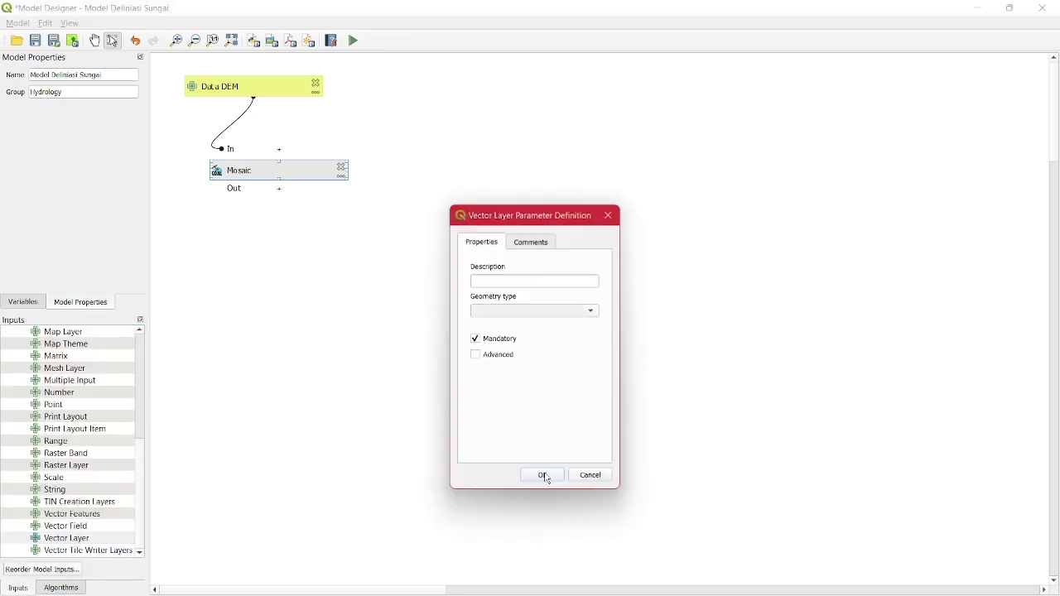
{"action": "left_click_drag", "start_coordinate": [561, 215], "coordinate": [560, 180]}
{"action": "left_click", "coordinate": [537, 242]}
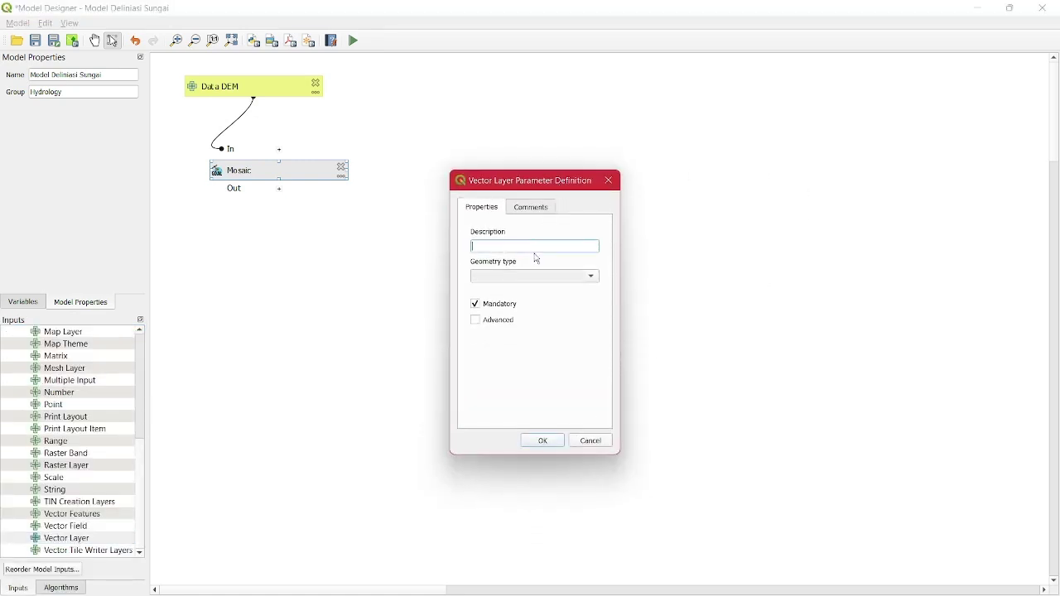
{"action": "key", "text": "Caps_Lock"}
{"action": "type", "text": "A"}
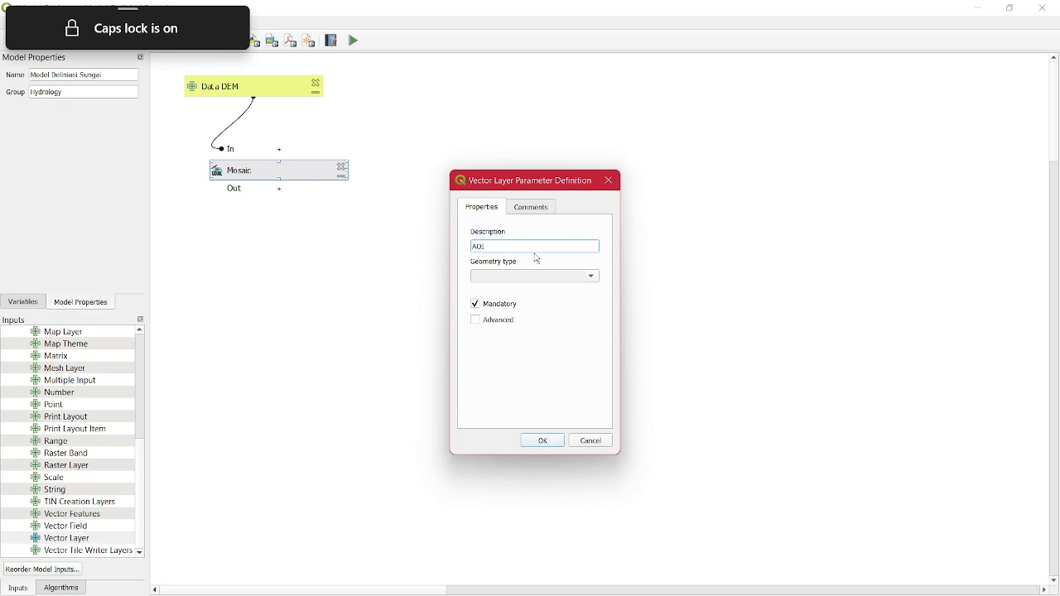
{"action": "type", "text": "OI"}
- Limit the AOI parameter's geometry type to Polygon, keep it mandatory, and add it to the model
{"action": "left_click", "coordinate": [593, 276]}
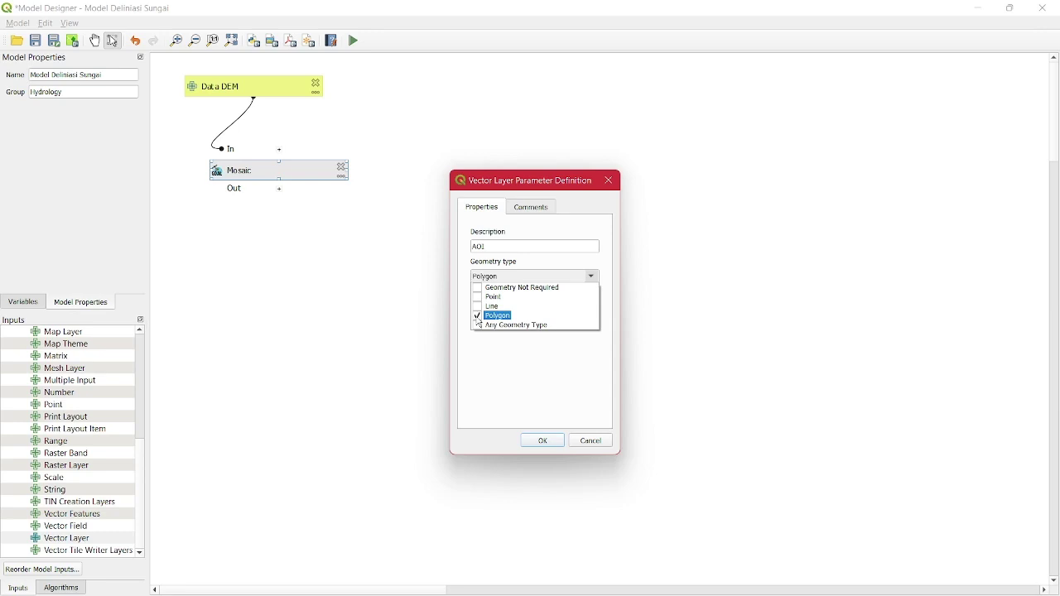
{"action": "left_click", "coordinate": [472, 368]}
{"action": "left_click", "coordinate": [591, 278]}
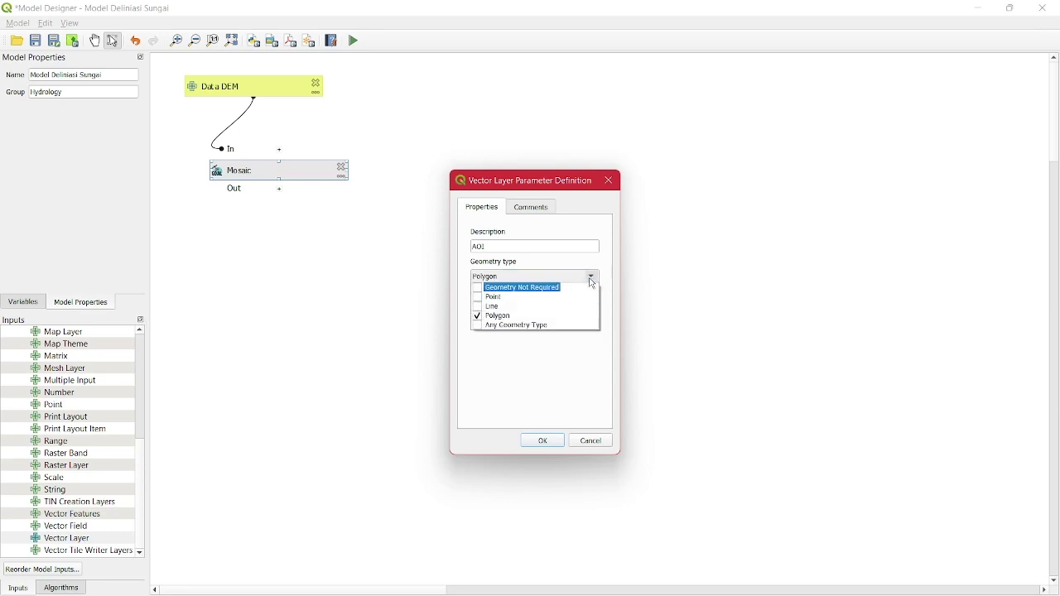
{"action": "left_click", "coordinate": [593, 284]}
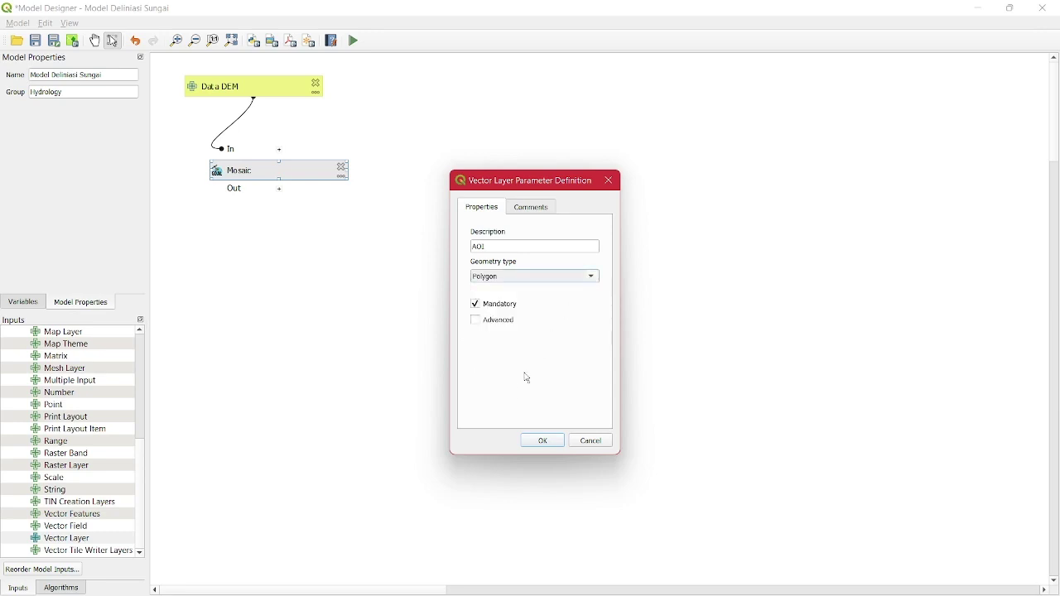
{"action": "left_click", "coordinate": [538, 442]}
- Arrange the canvas with the AOI input beside Data DEM and the Mosaic algorithm directly beneath Data DEM
{"action": "left_click_drag", "start_coordinate": [403, 92], "coordinate": [411, 87]}
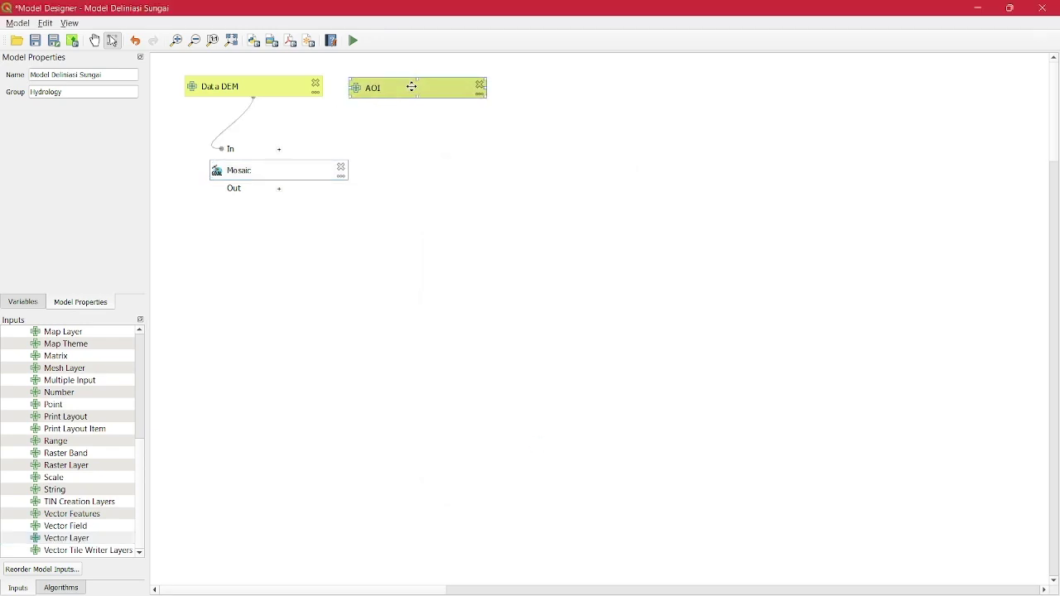
{"action": "left_click_drag", "start_coordinate": [279, 168], "coordinate": [259, 172]}
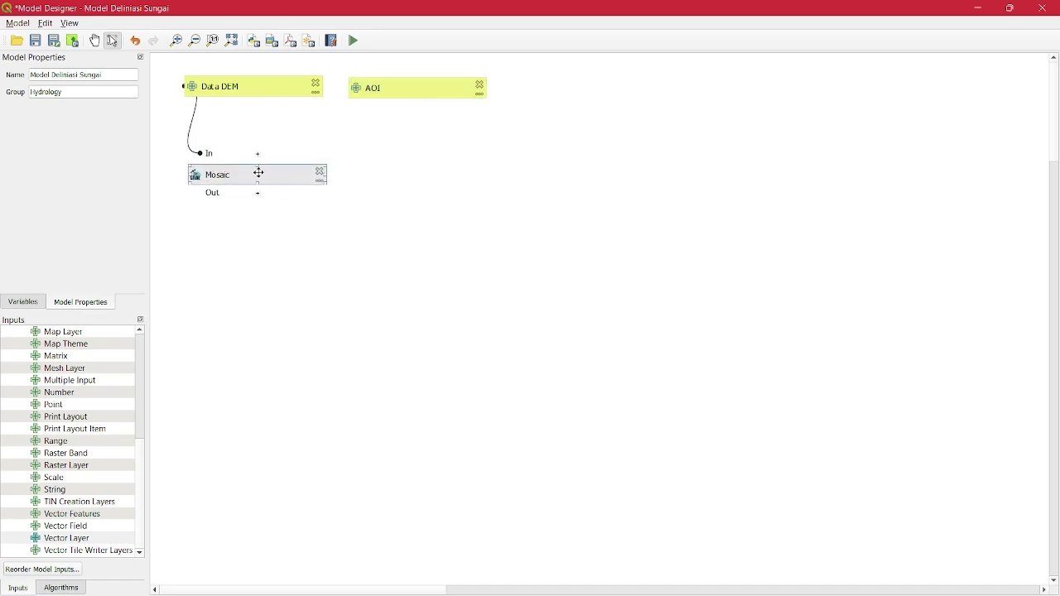
{"action": "left_click", "coordinate": [270, 294]}
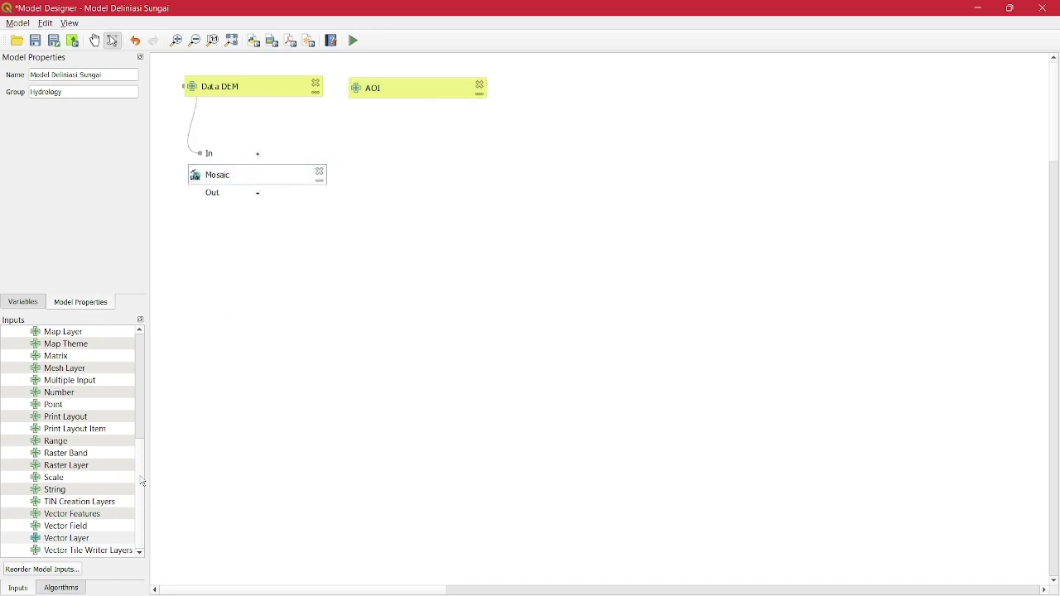
- Search the algorithms for "Warp" and open the Warp (reproject) settings for the model
{"action": "left_click_drag", "start_coordinate": [141, 476], "coordinate": [155, 372]}
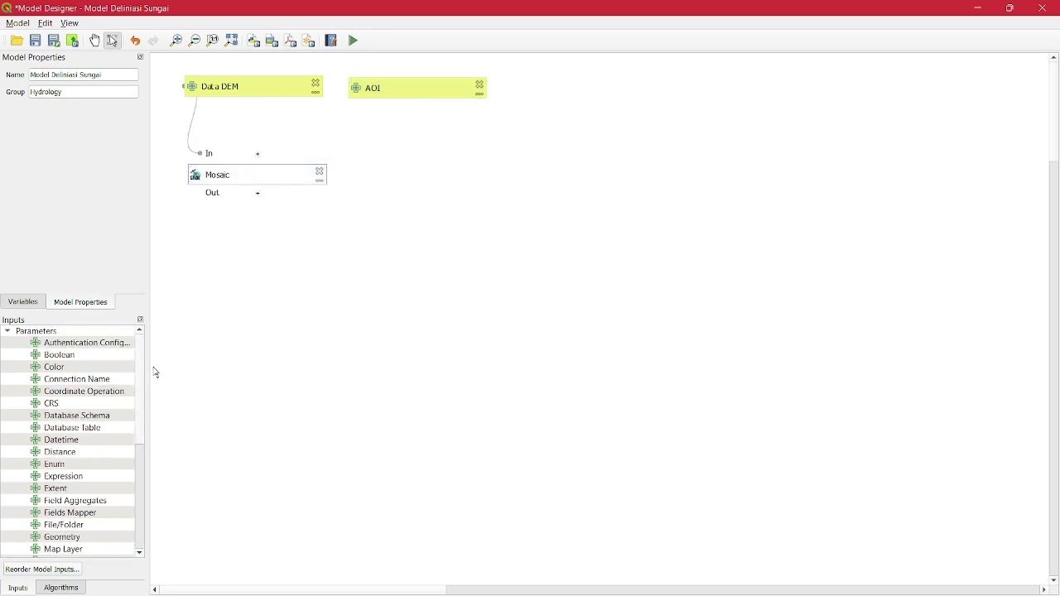
{"action": "left_click", "coordinate": [61, 587]}
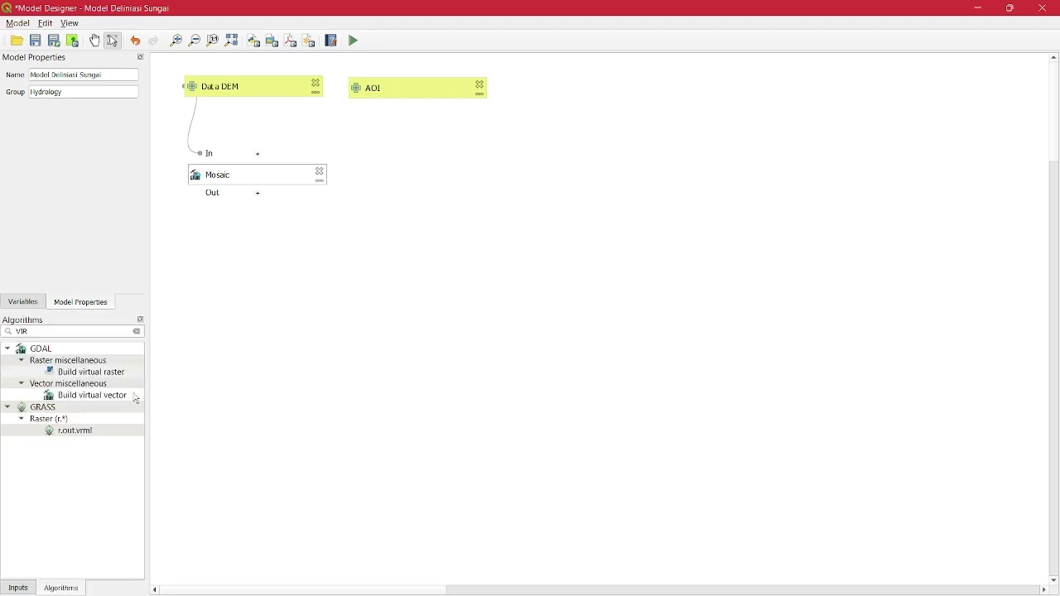
{"action": "left_click", "coordinate": [137, 331]}
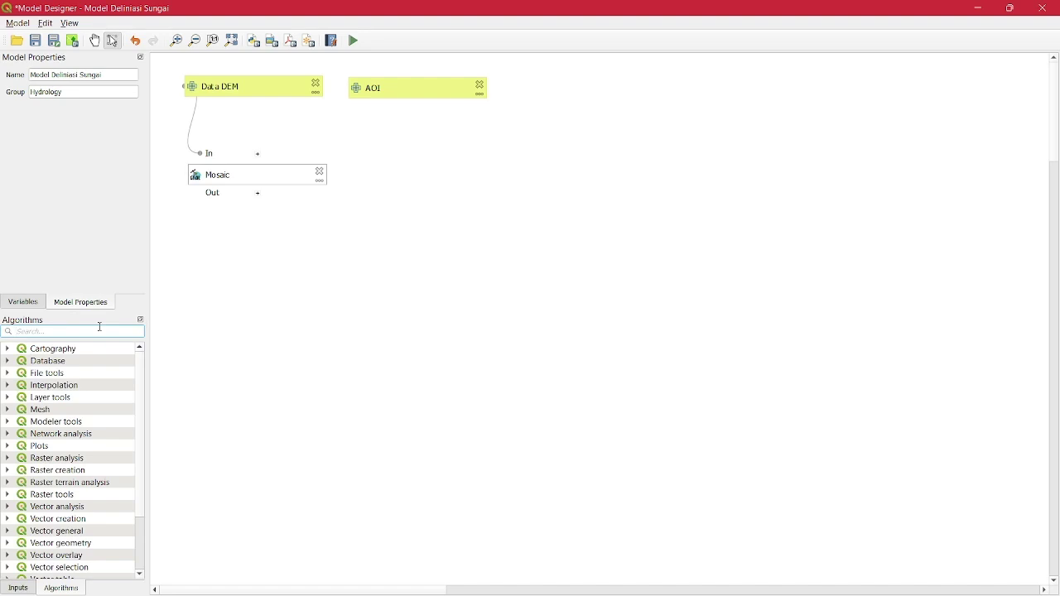
{"action": "key", "text": "Caps_Lock"}
{"action": "key", "text": "Caps_Lock"}
{"action": "type", "text": "W"}
{"action": "key", "text": "Caps_Lock"}
{"action": "type", "text": "arp"}
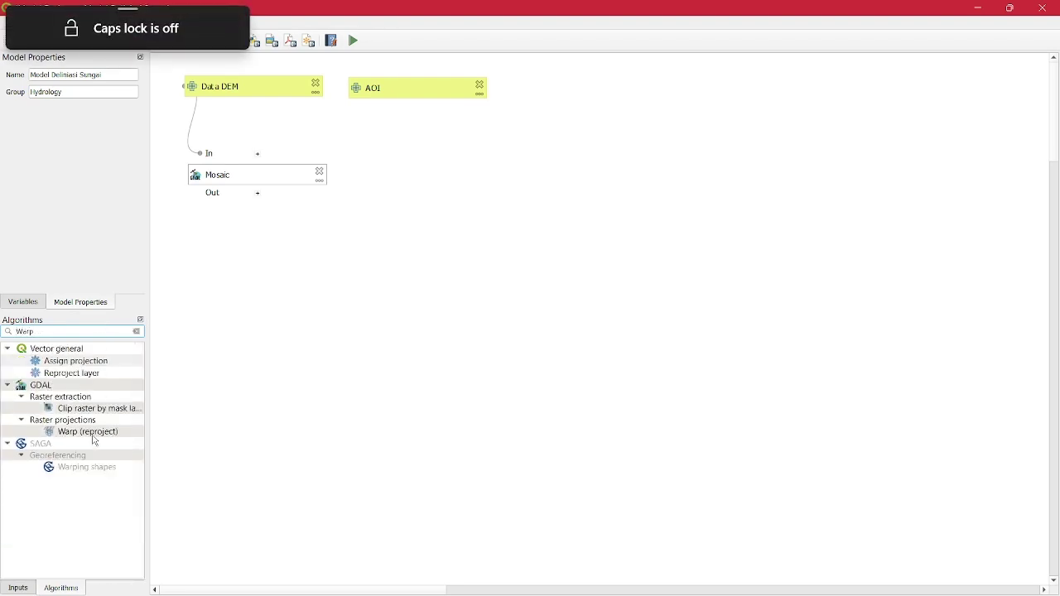
{"action": "double_click", "coordinate": [89, 432]}
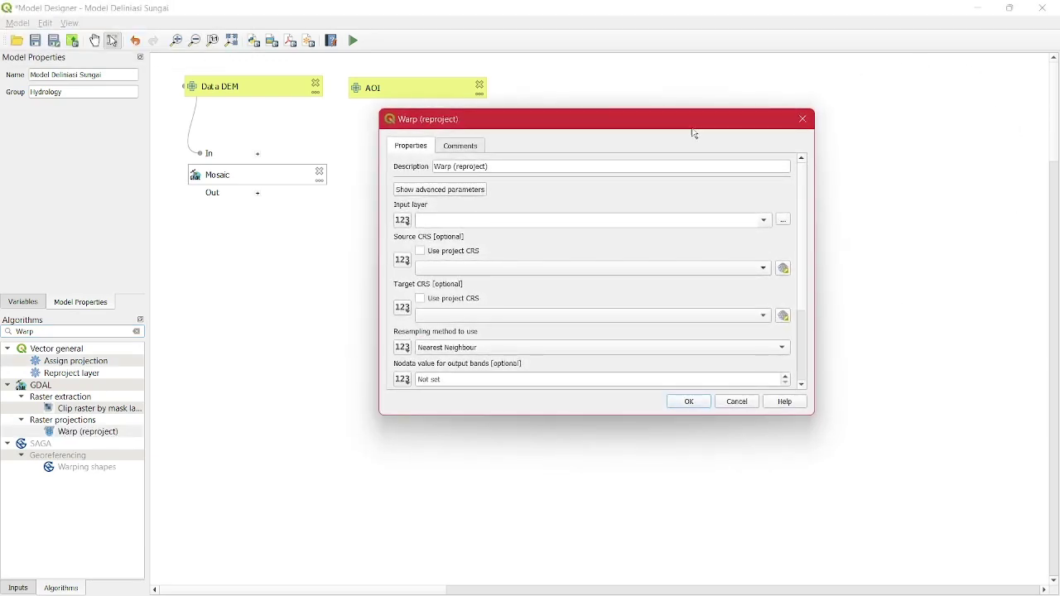
- Replace the Warp (reproject) algorithm's description with "Reproject and Clip"
{"action": "left_click_drag", "start_coordinate": [693, 129], "coordinate": [723, 119]}
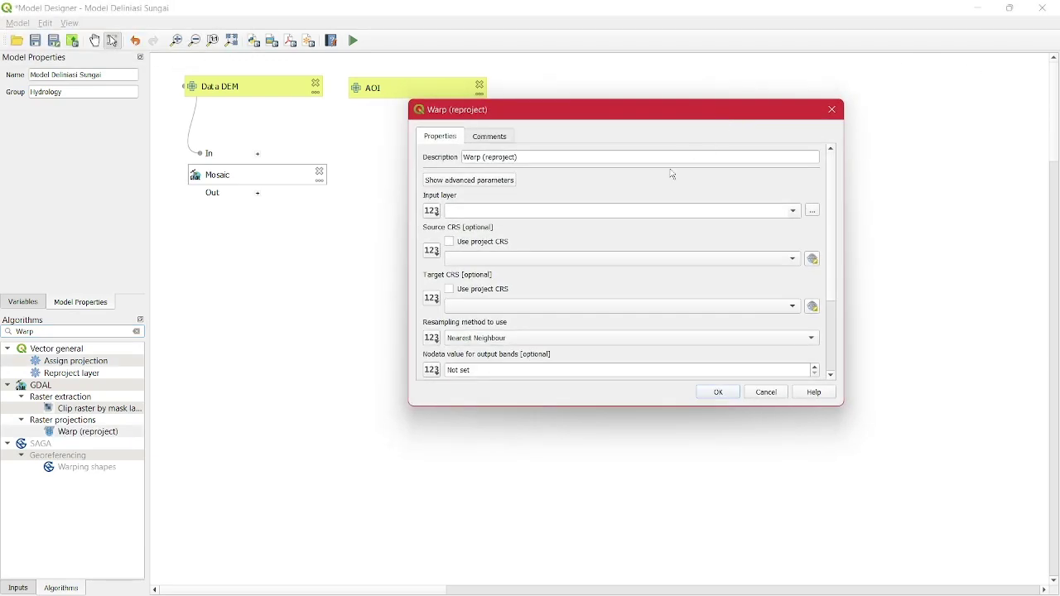
{"action": "left_click_drag", "start_coordinate": [529, 156], "coordinate": [485, 156]}
{"action": "key", "text": "BackSpace"}
{"action": "key", "text": "BackSpace"}
{"action": "key", "text": "BackSpace"}
{"action": "key", "text": "BackSpace"}
{"action": "key", "text": "BackSpace"}
{"action": "key", "text": "BackSpace"}
{"action": "key", "text": "Caps_Lock"}
{"action": "type", "text": "R"}
{"action": "key", "text": "Caps_Lock"}
{"action": "type", "text": "Clip"}
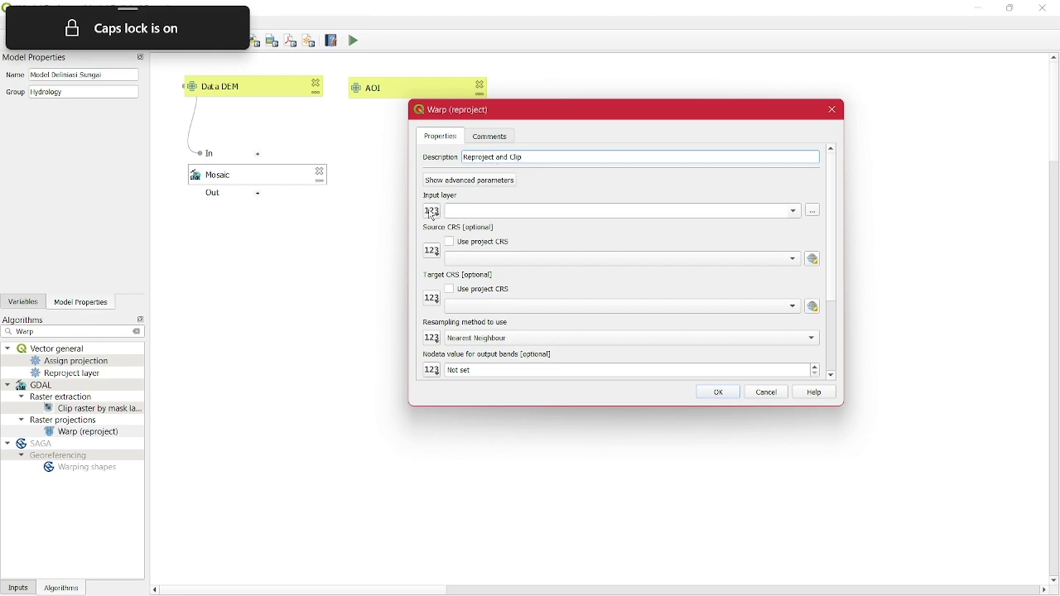
- Use the algorithm output "Virtual" from algorithm "Mosaic" as the input layer of Reproject and Clip
{"action": "left_click", "coordinate": [432, 211]}
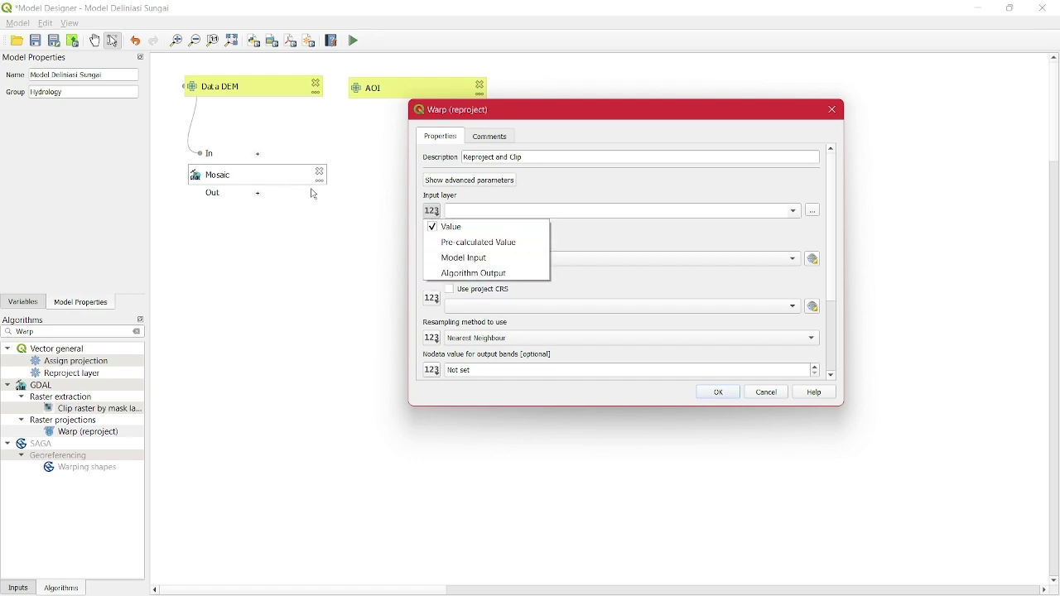
{"action": "left_click", "coordinate": [486, 276]}
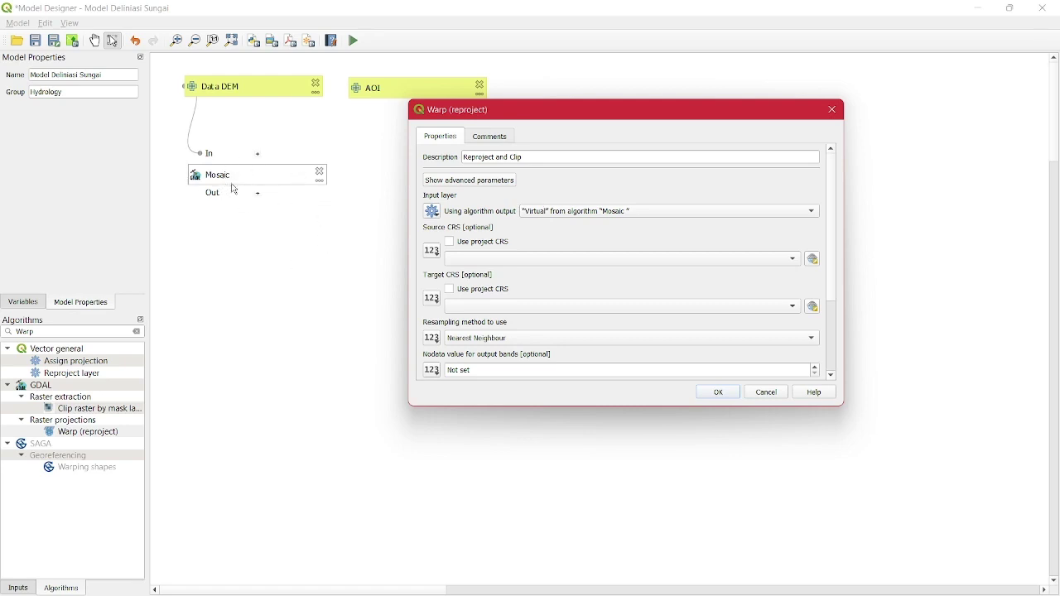
{"action": "left_click", "coordinate": [555, 215]}
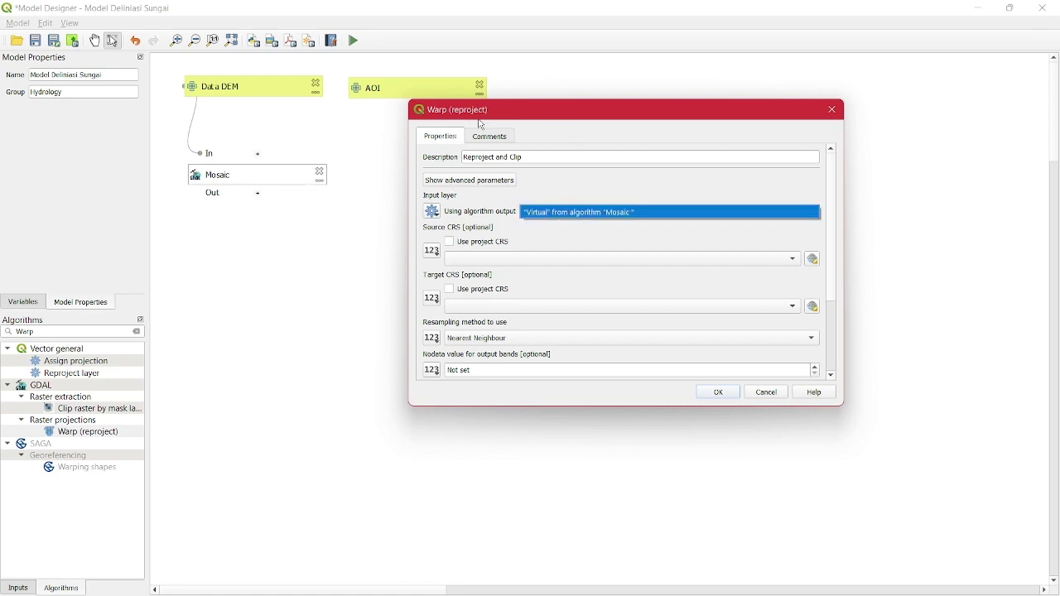
{"action": "left_click", "coordinate": [569, 212]}
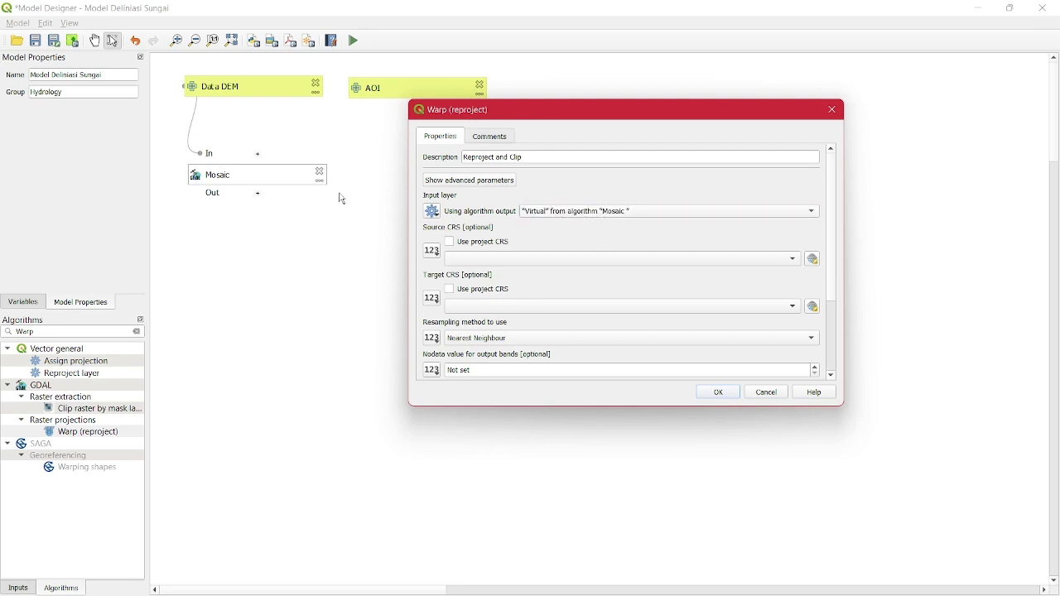
- Take the source CRS of Reproject and Clip from the model input AOI
{"action": "left_click", "coordinate": [524, 259]}
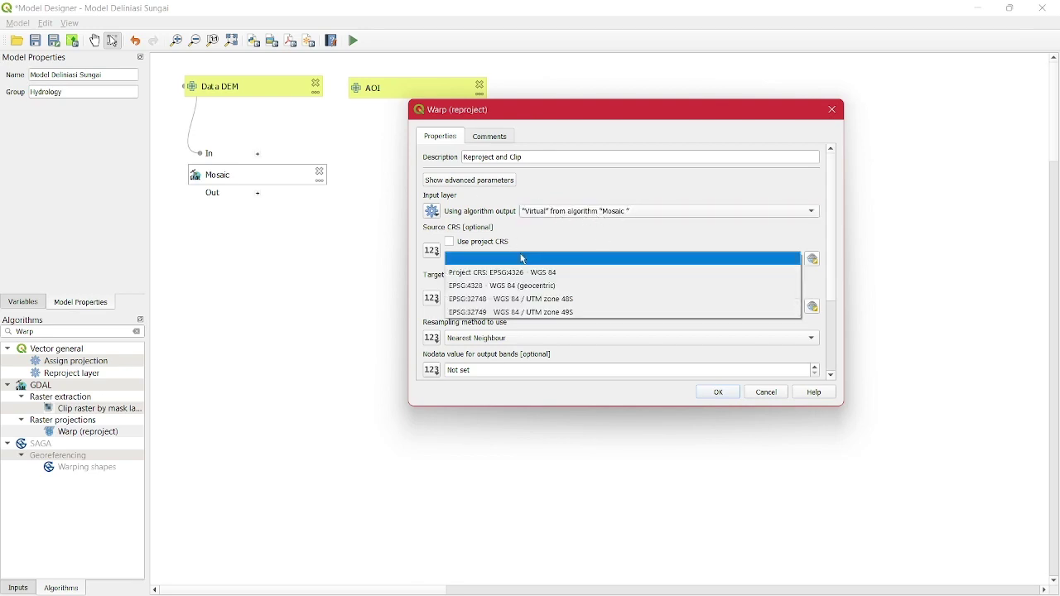
{"action": "left_click", "coordinate": [524, 260]}
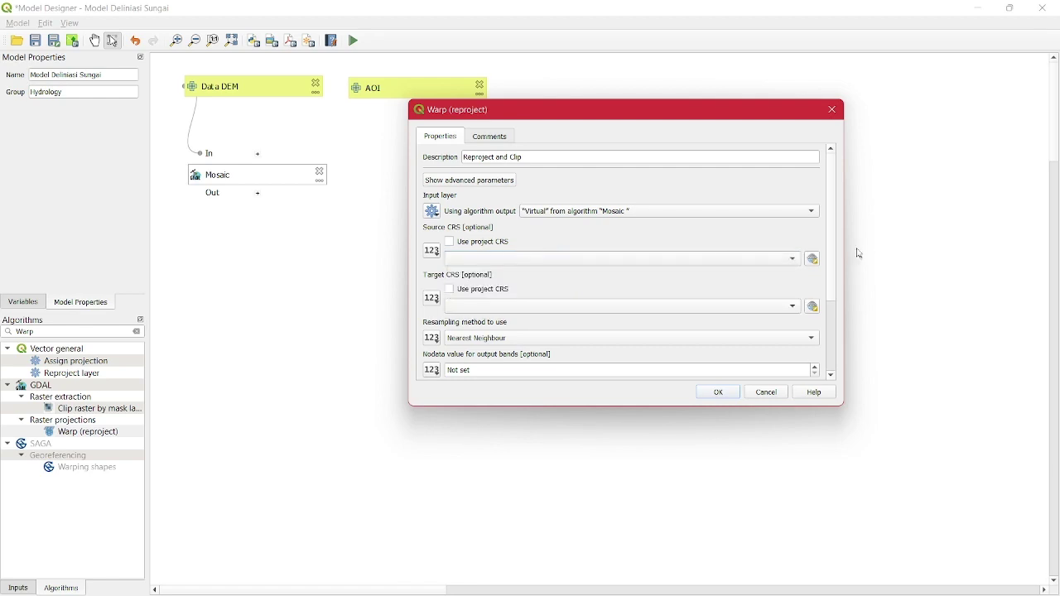
{"action": "left_click", "coordinate": [430, 248]}
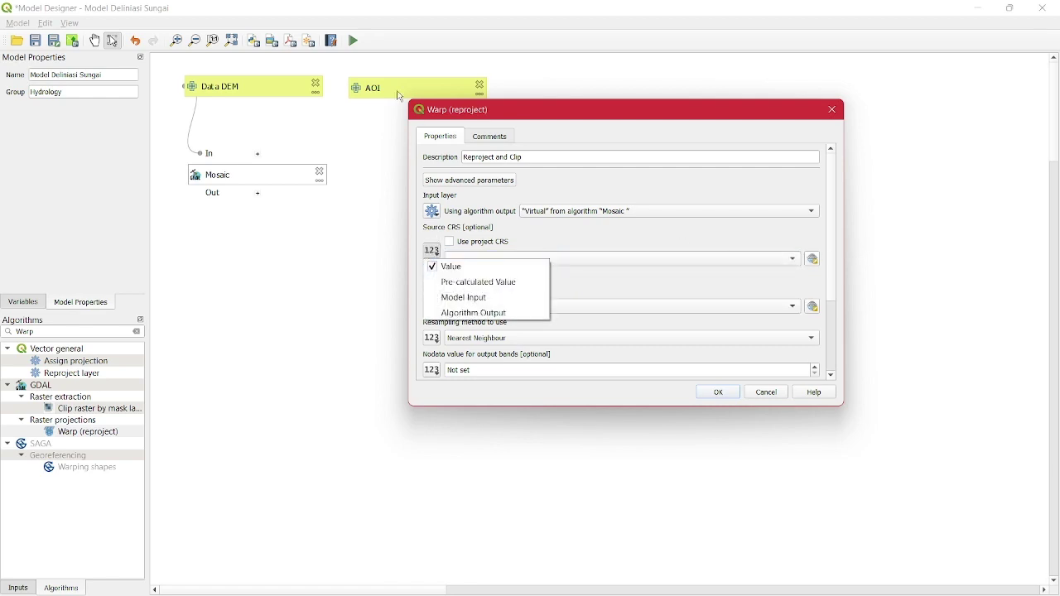
{"action": "left_click", "coordinate": [482, 305]}
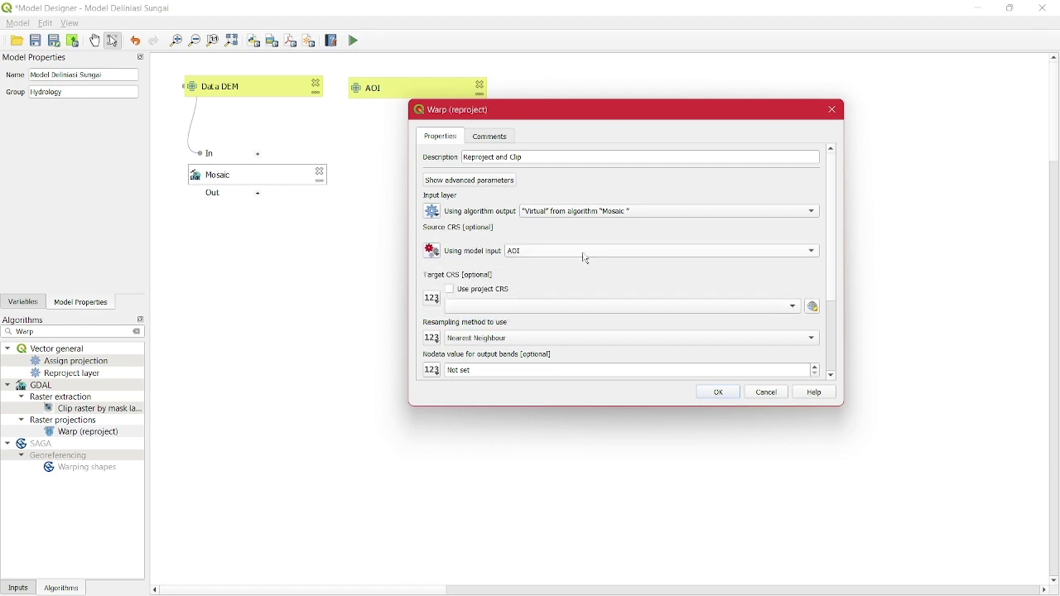
{"action": "left_click", "coordinate": [584, 256]}
{"action": "left_click", "coordinate": [584, 256]}
- Take the target CRS of Reproject and Clip from the model input AOI
{"action": "scroll", "coordinate": [842, 249], "scroll_direction": "down", "scroll_amount": 2}
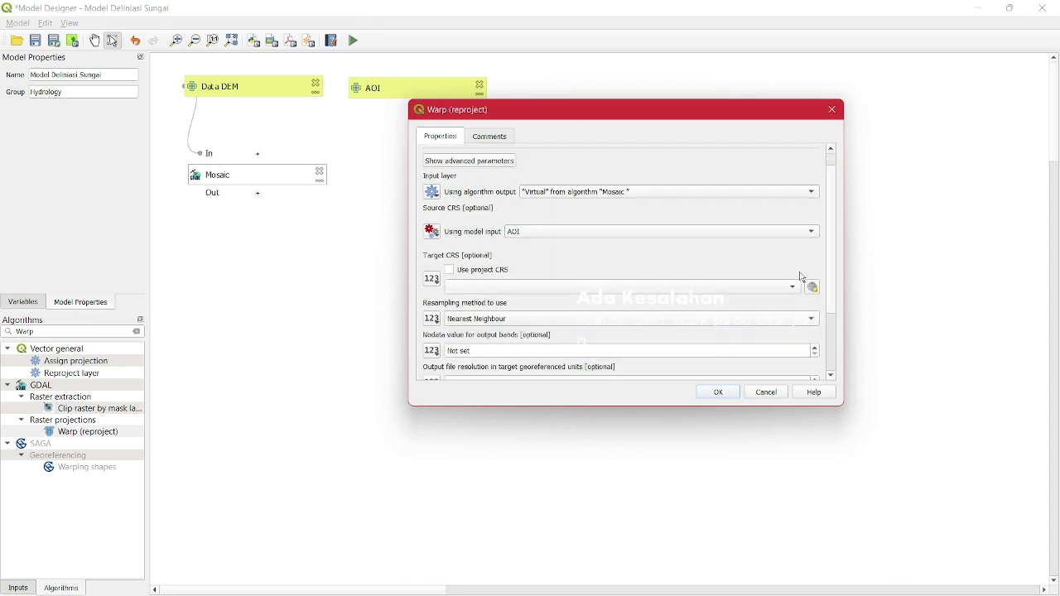
{"action": "left_click", "coordinate": [493, 288]}
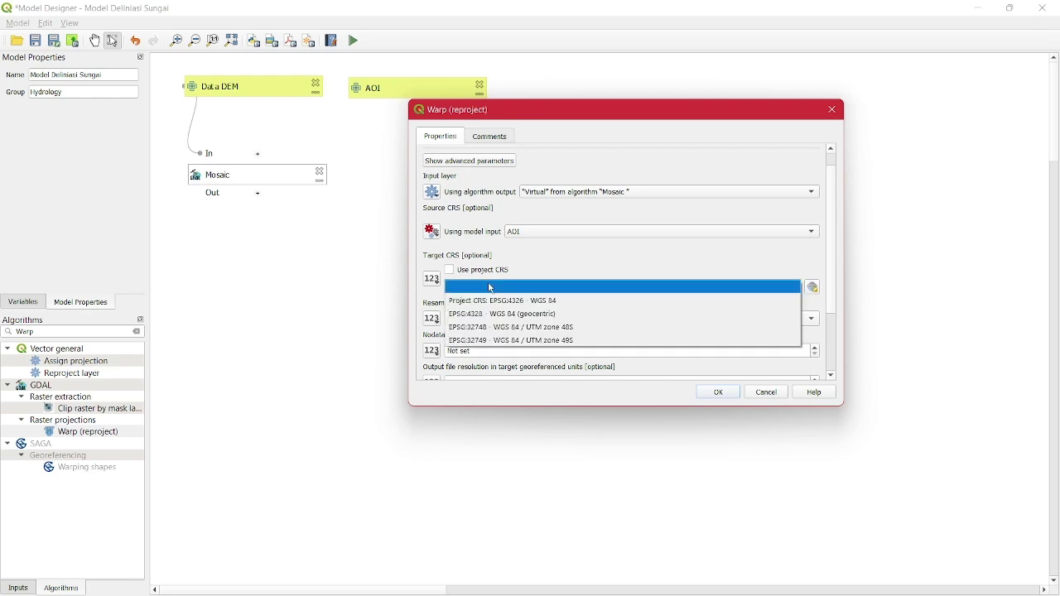
{"action": "left_click", "coordinate": [434, 280]}
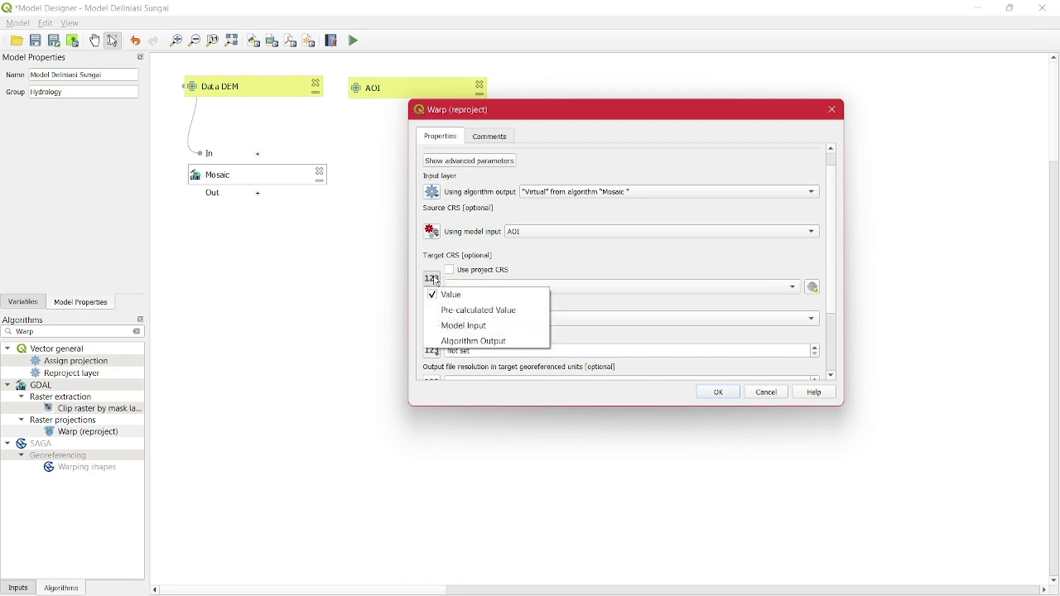
{"action": "left_click", "coordinate": [468, 327]}
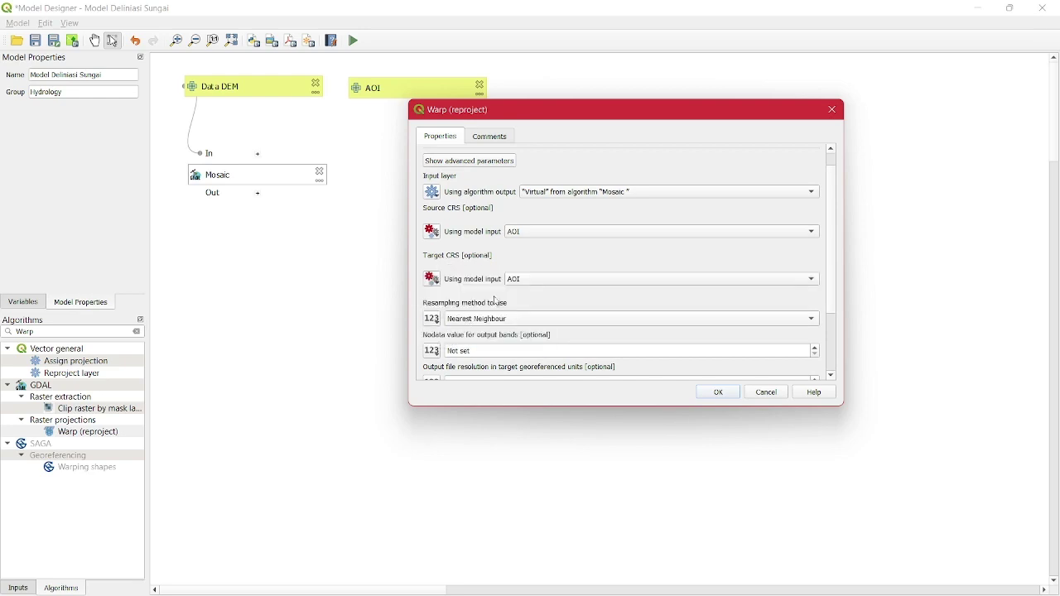
- Set the nodata value for output bands to -9999 and the output file resolution to 30
{"action": "scroll", "coordinate": [484, 269], "scroll_direction": "down", "scroll_amount": 2}
{"action": "left_click", "coordinate": [484, 270]}
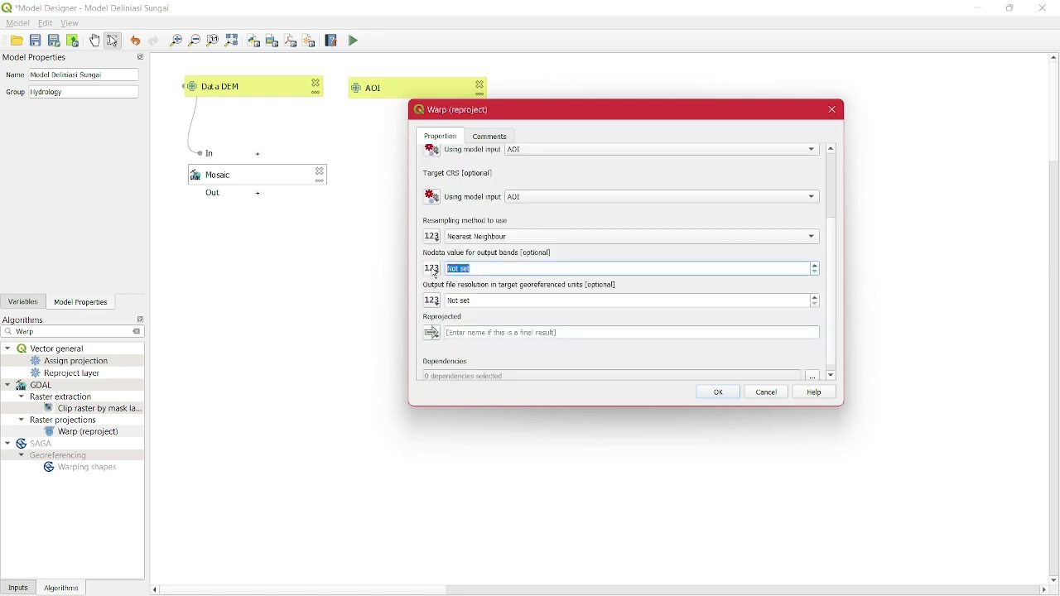
{"action": "type", "text": "-9999"}
{"action": "left_click_drag", "start_coordinate": [471, 298], "coordinate": [405, 304]}
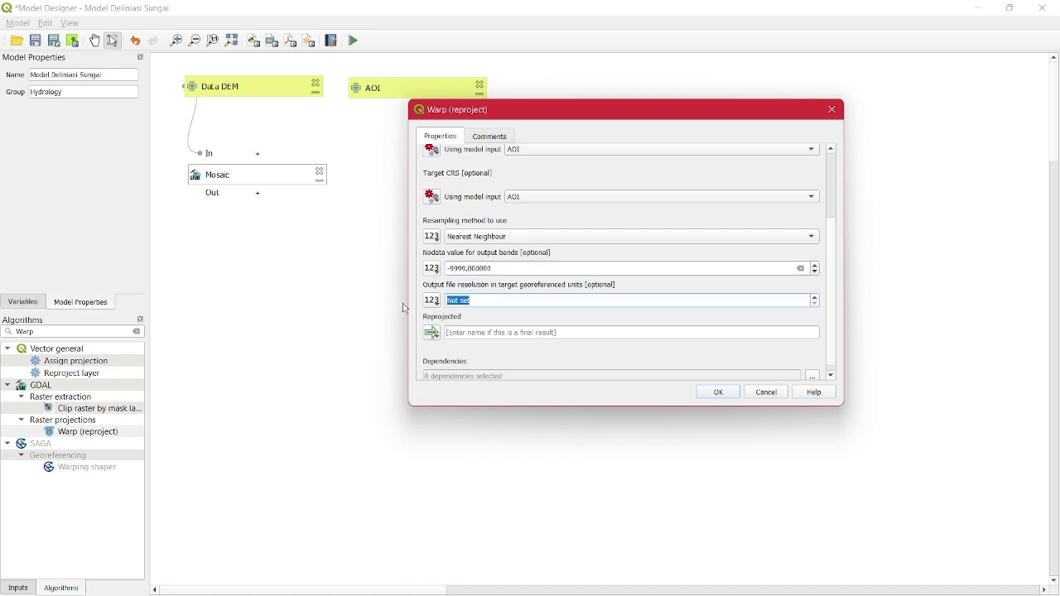
{"action": "type", "text": "30"}
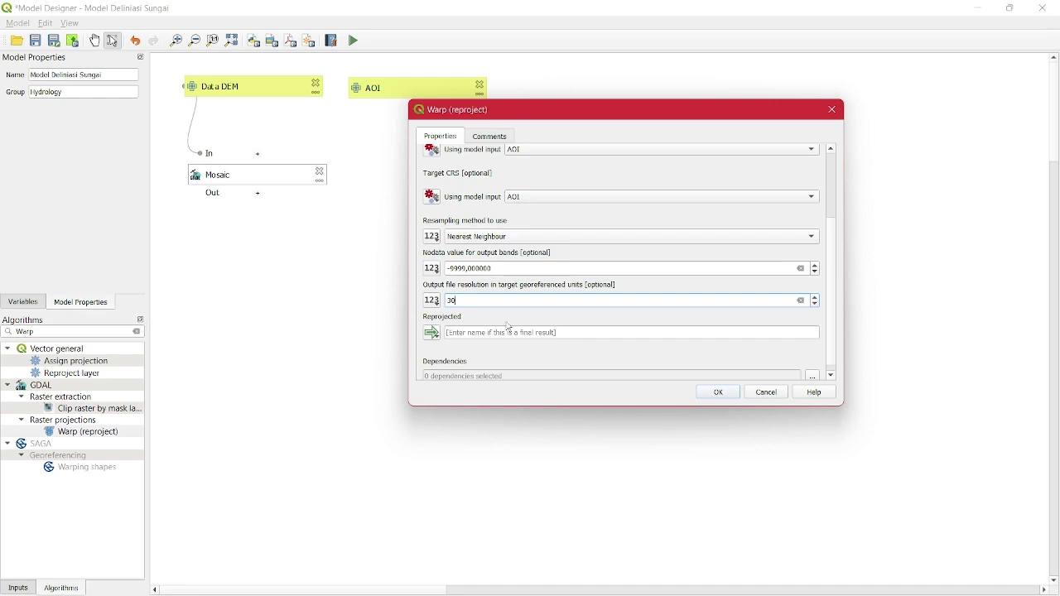
- Show the advanced parameters of Reproject and Clip, take the georeferenced output extents from the model input AOI, and add the algorithm to the model
{"action": "left_click_drag", "start_coordinate": [831, 243], "coordinate": [832, 164]}
{"action": "left_click", "coordinate": [433, 183]}
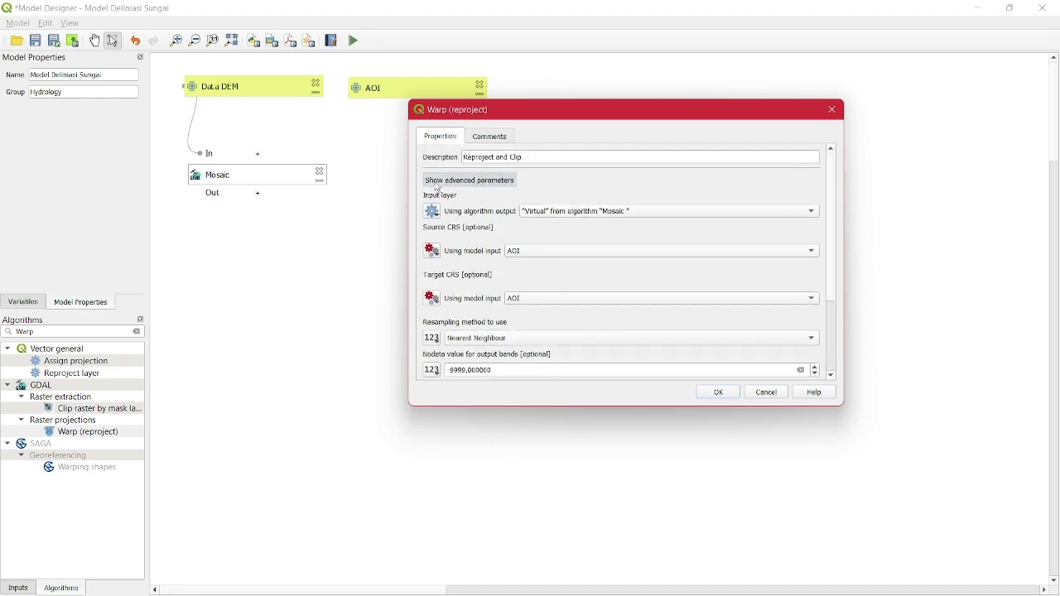
{"action": "left_click_drag", "start_coordinate": [835, 201], "coordinate": [833, 285]}
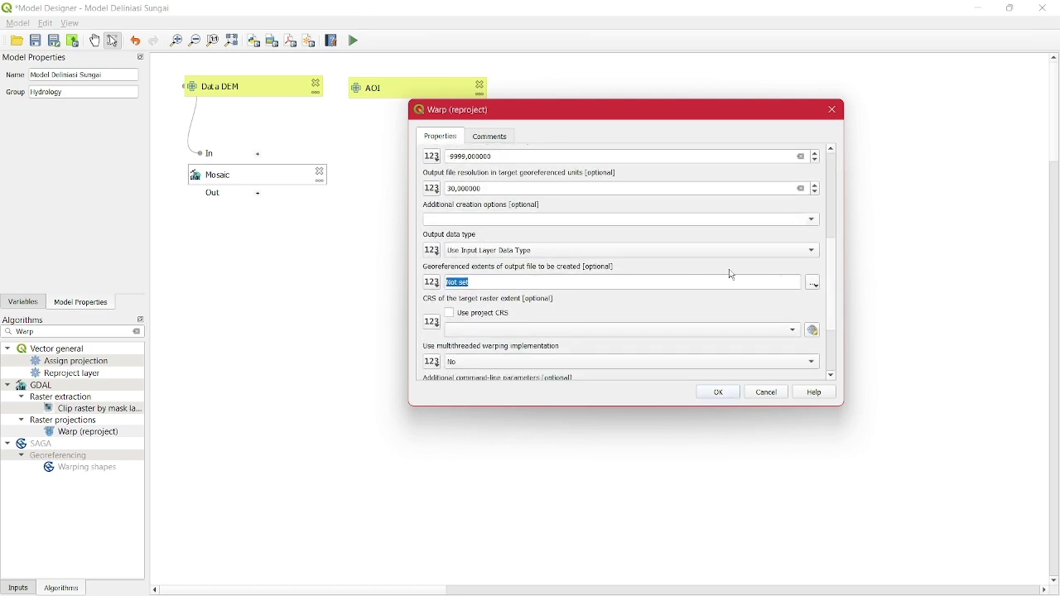
{"action": "left_click", "coordinate": [434, 284]}
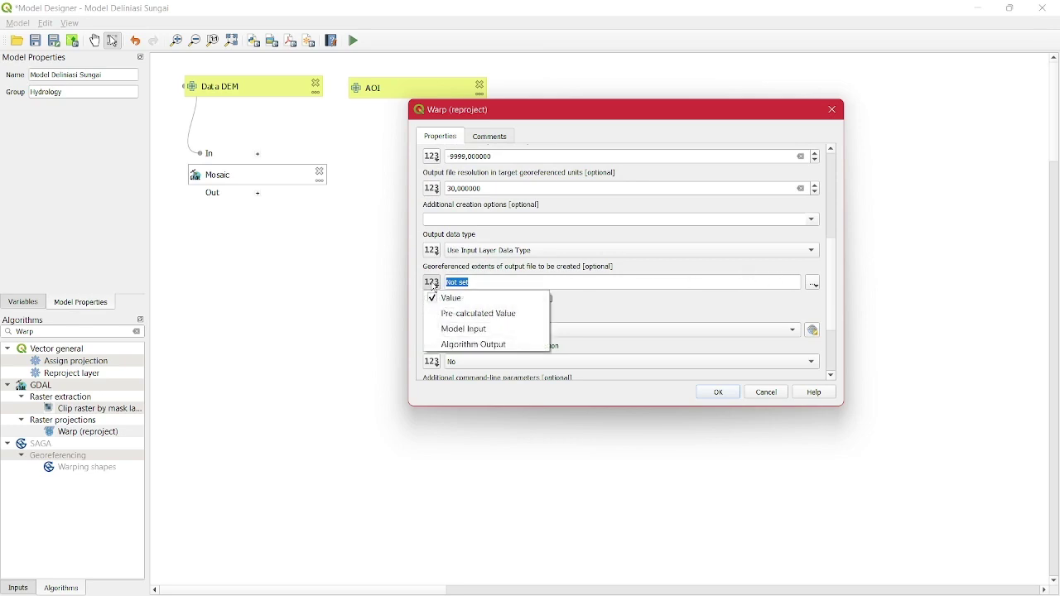
{"action": "left_click", "coordinate": [483, 330]}
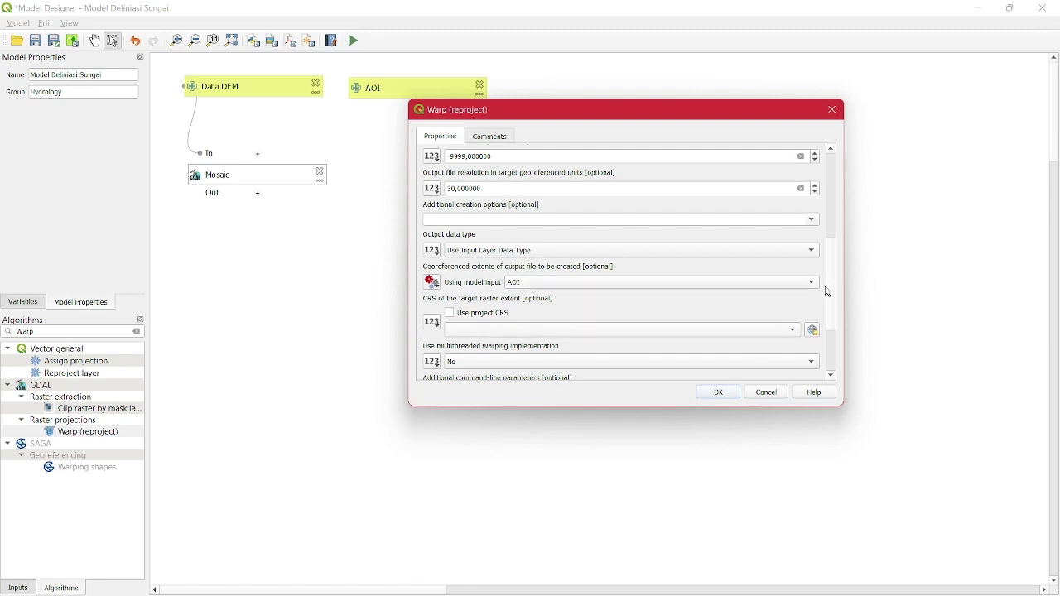
{"action": "left_click_drag", "start_coordinate": [828, 292], "coordinate": [828, 321]}
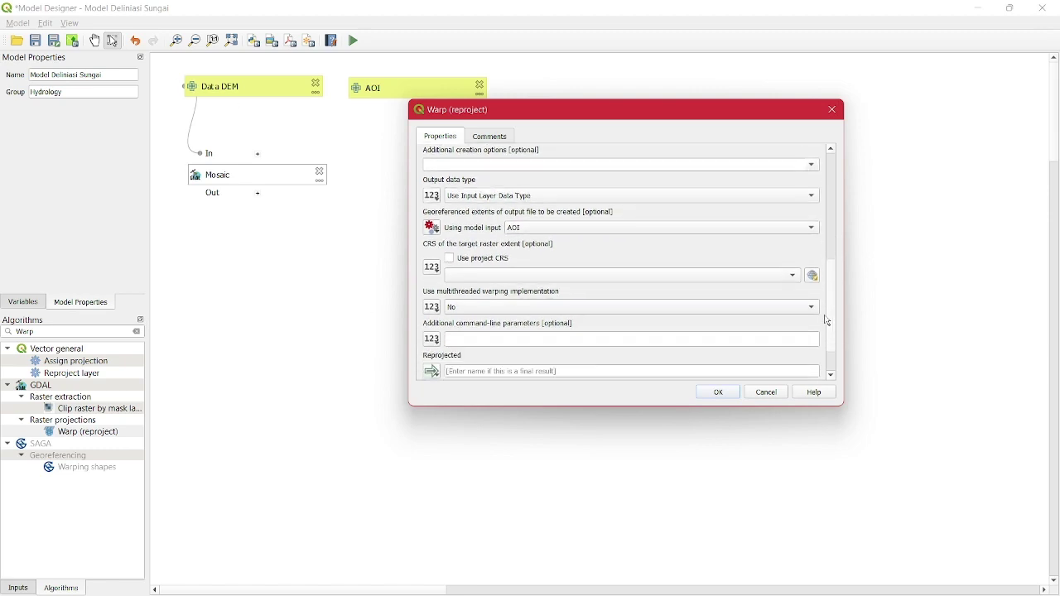
{"action": "left_click", "coordinate": [717, 393]}
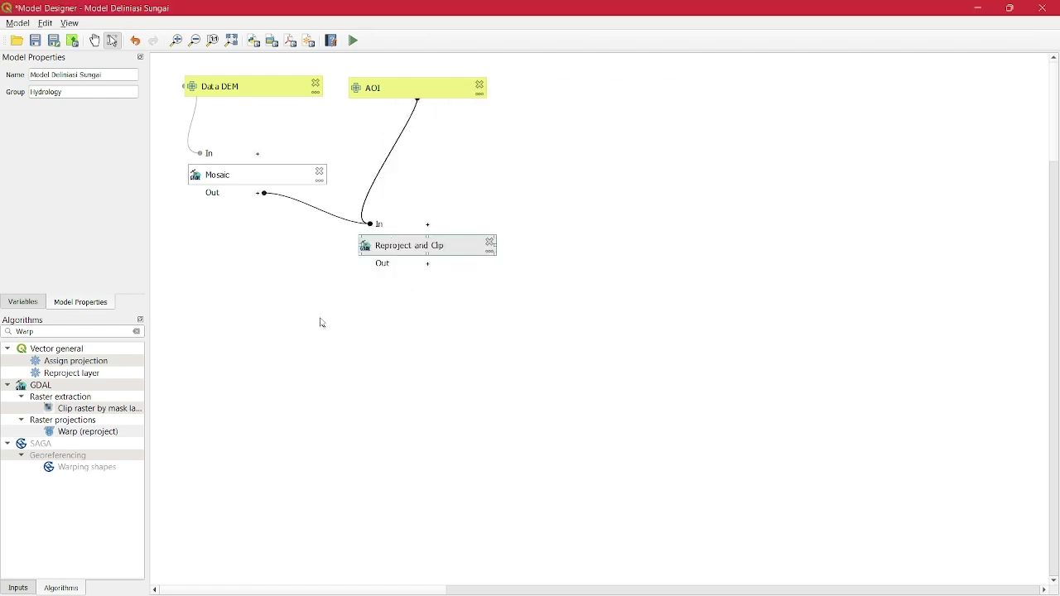
- Open GDAL's Fill nodata algorithm and use "Reprojected" from algorithm "Reproject and Clip" as its input layer
{"action": "left_click", "coordinate": [5, 328]}
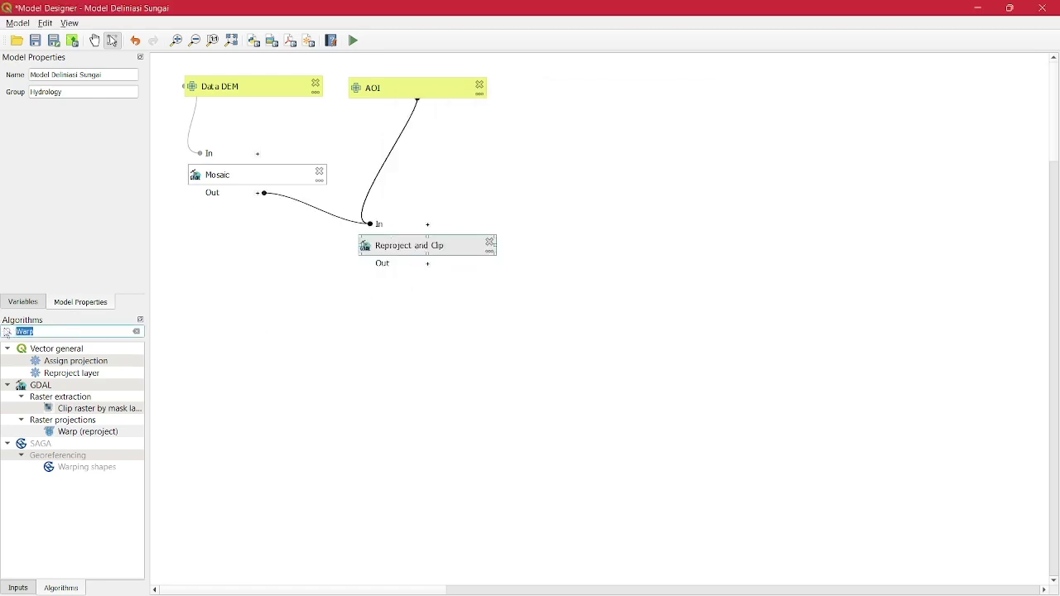
{"action": "type", "text": "fill"}
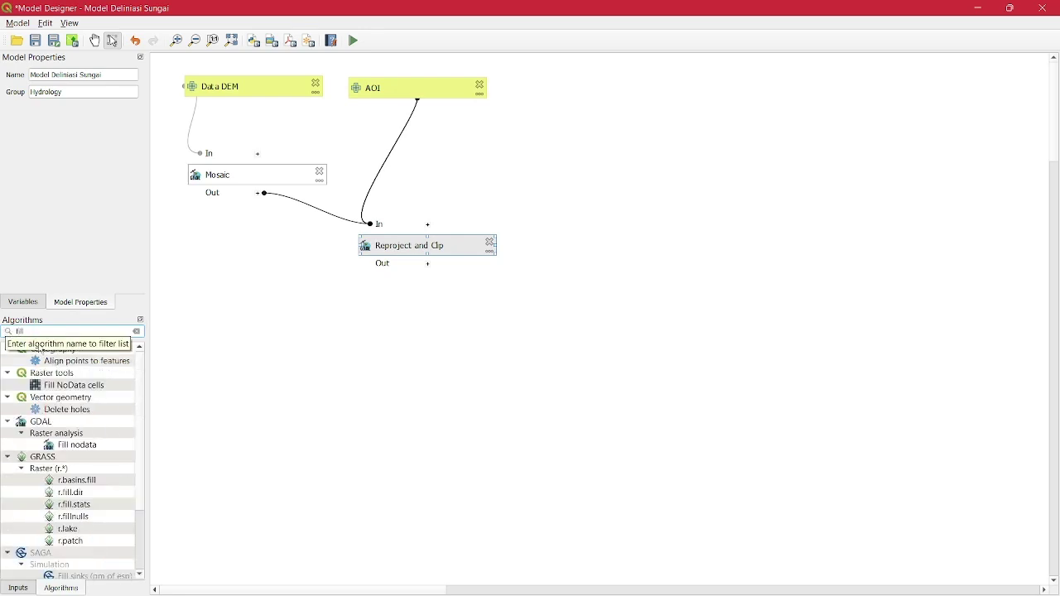
{"action": "double_click", "coordinate": [120, 448]}
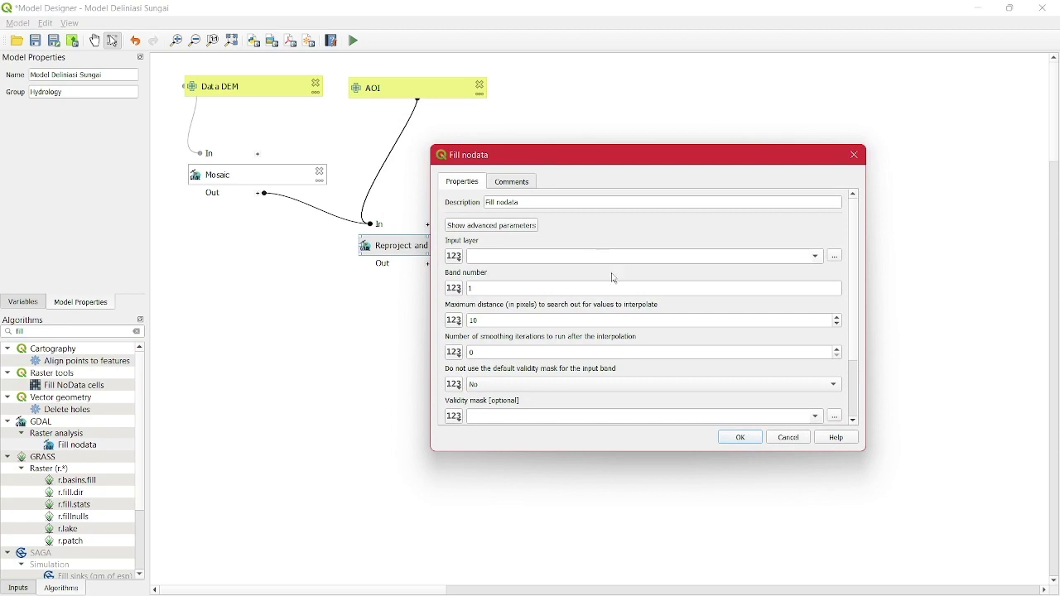
{"action": "left_click", "coordinate": [456, 258]}
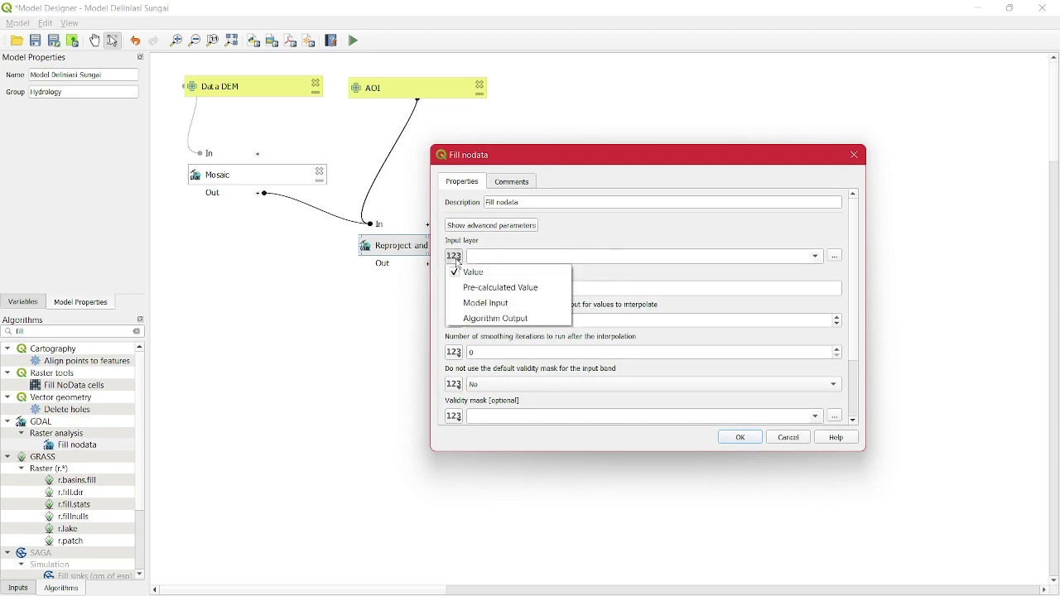
{"action": "left_click", "coordinate": [501, 317]}
{"action": "left_click", "coordinate": [710, 260]}
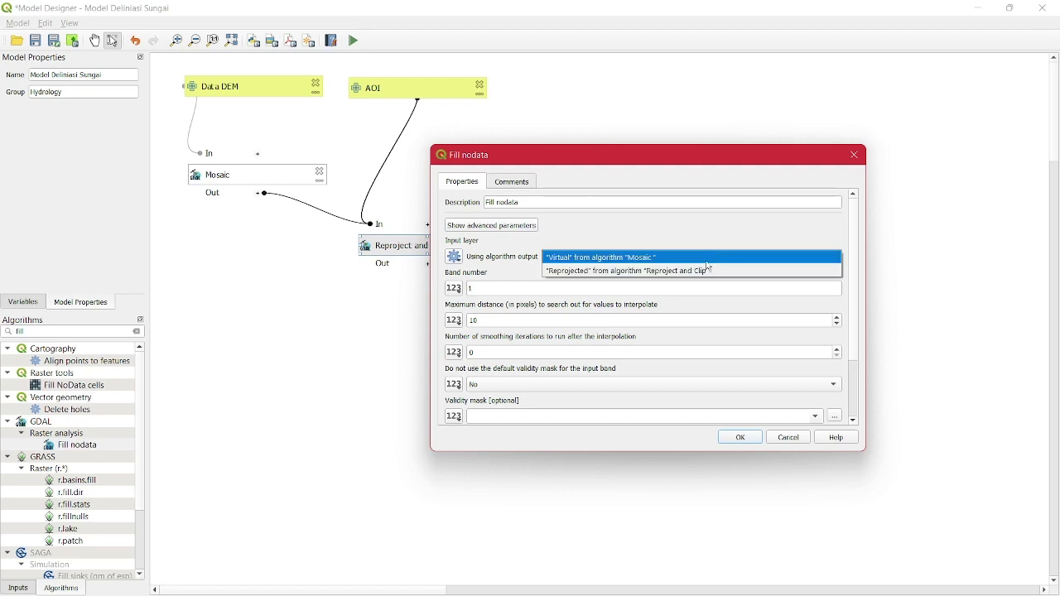
{"action": "left_click", "coordinate": [567, 272]}
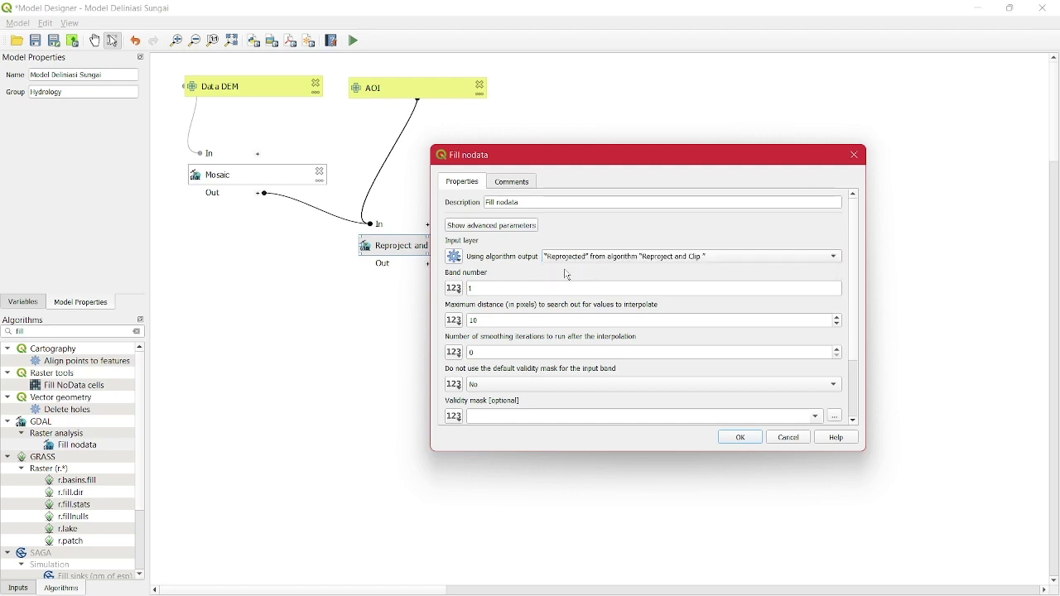
- Add Fill nodata with a maximum search distance of 10 pixels, and move it and Reproject and Clip closer to Mosaic
{"action": "left_click_drag", "start_coordinate": [859, 283], "coordinate": [856, 294]}
{"action": "left_click", "coordinate": [490, 304]}
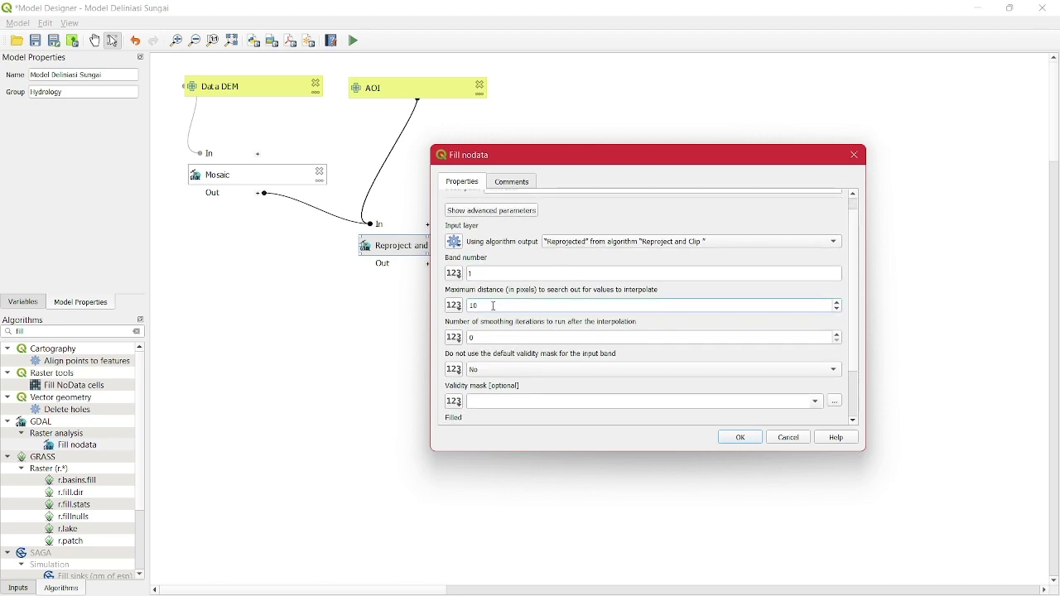
{"action": "left_click_drag", "start_coordinate": [481, 305], "coordinate": [429, 302]}
{"action": "type", "text": "10"}
{"action": "scroll", "coordinate": [854, 281], "scroll_direction": "down", "scroll_amount": 2}
{"action": "left_click", "coordinate": [741, 433]}
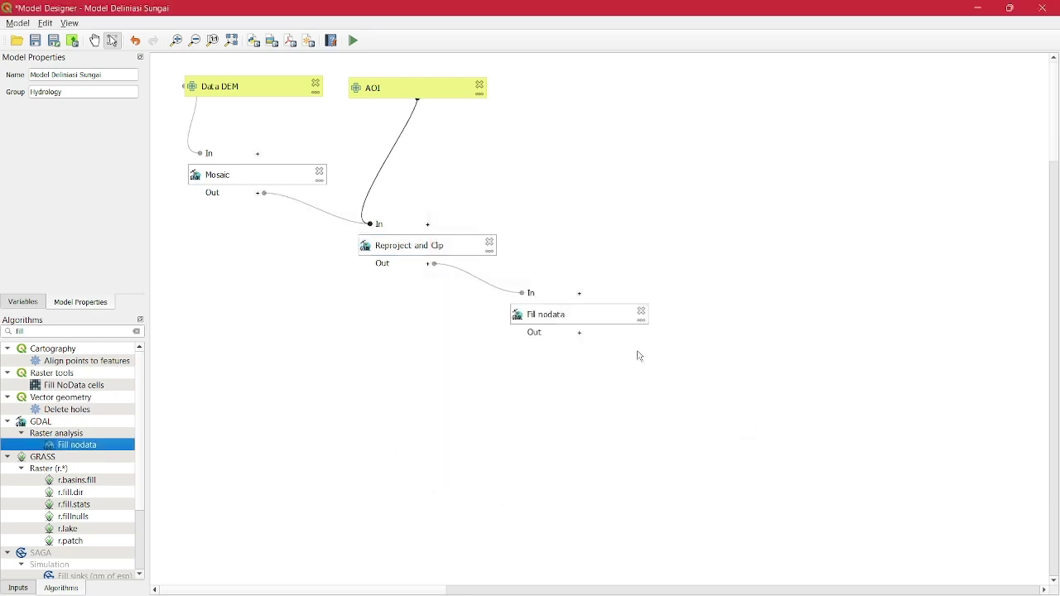
{"action": "left_click_drag", "start_coordinate": [432, 254], "coordinate": [394, 237]}
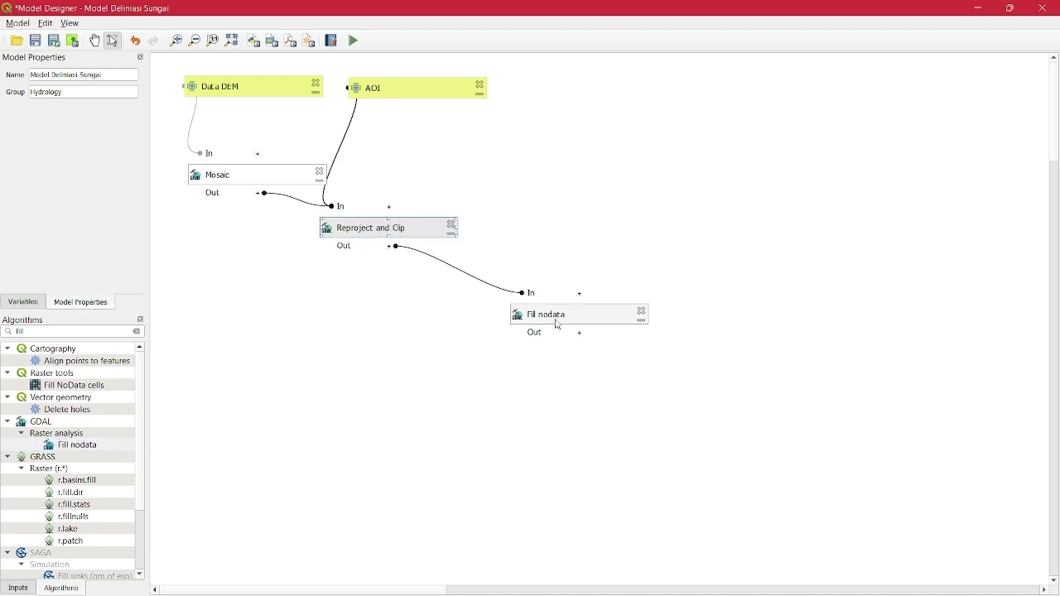
{"action": "left_click_drag", "start_coordinate": [550, 314], "coordinate": [473, 292]}
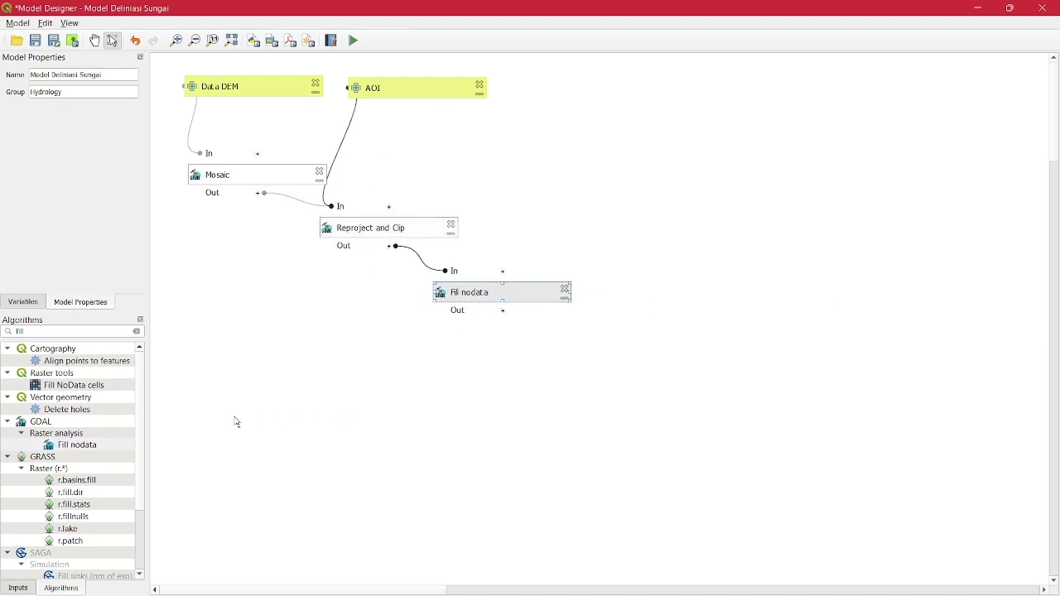
- Open SAGA's Fill sinks (wang & liu) algorithm and use "Filled" from algorithm "Fill nodata" as its DEM
{"action": "left_click", "coordinate": [46, 332]}
{"action": "type", "text": "sink"}
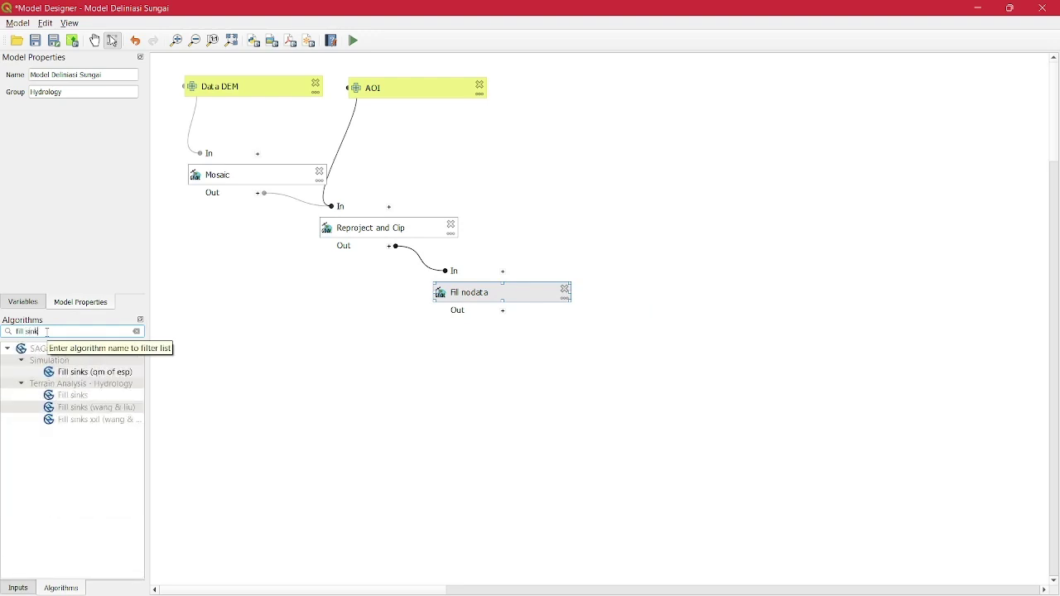
{"action": "double_click", "coordinate": [91, 409]}
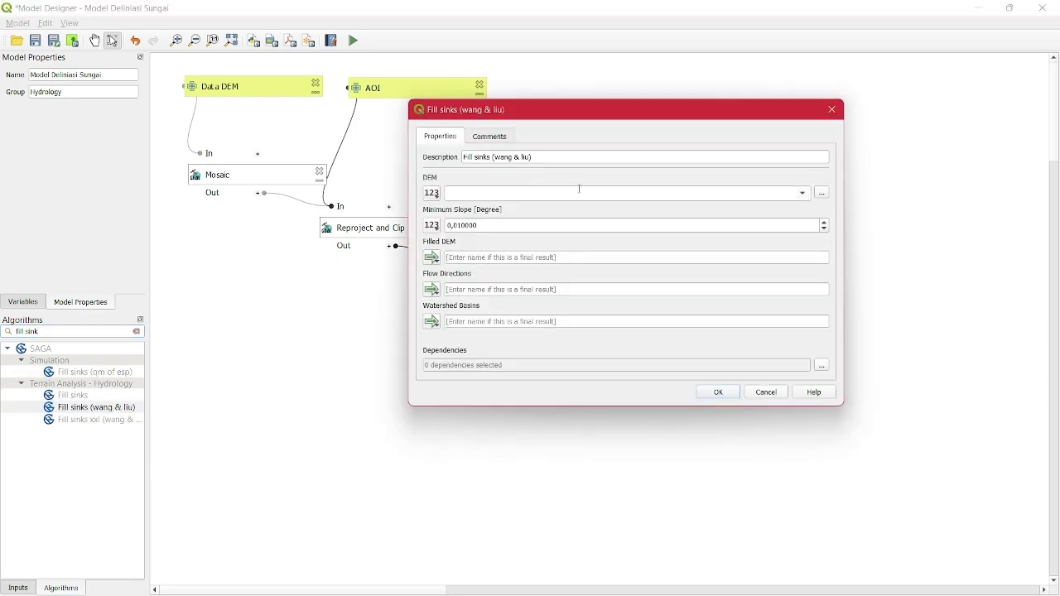
{"action": "left_click", "coordinate": [439, 196]}
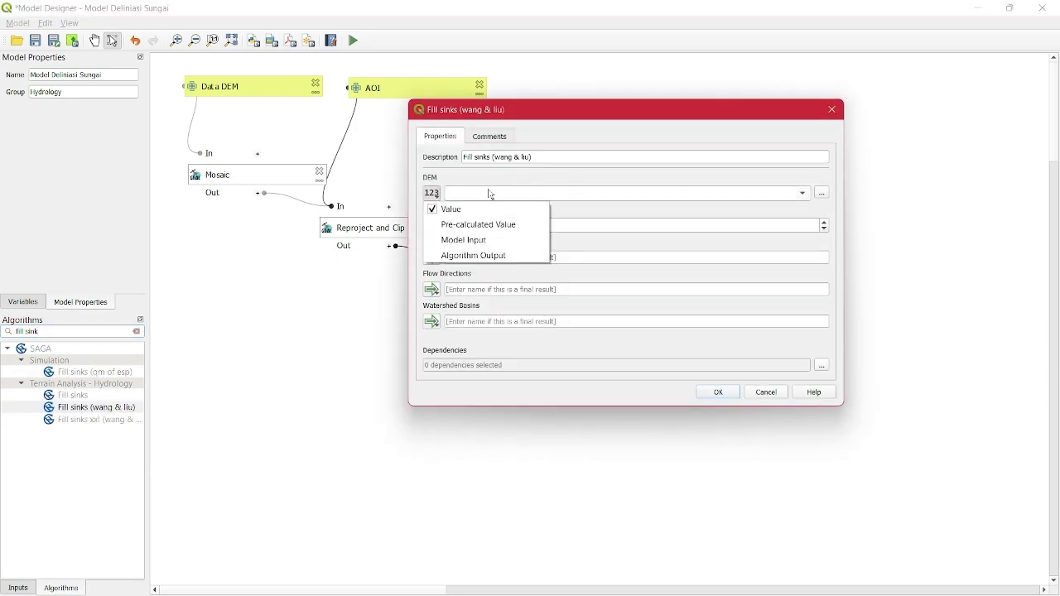
{"action": "left_click", "coordinate": [457, 194]}
{"action": "left_click_drag", "start_coordinate": [533, 125], "coordinate": [768, 137]}
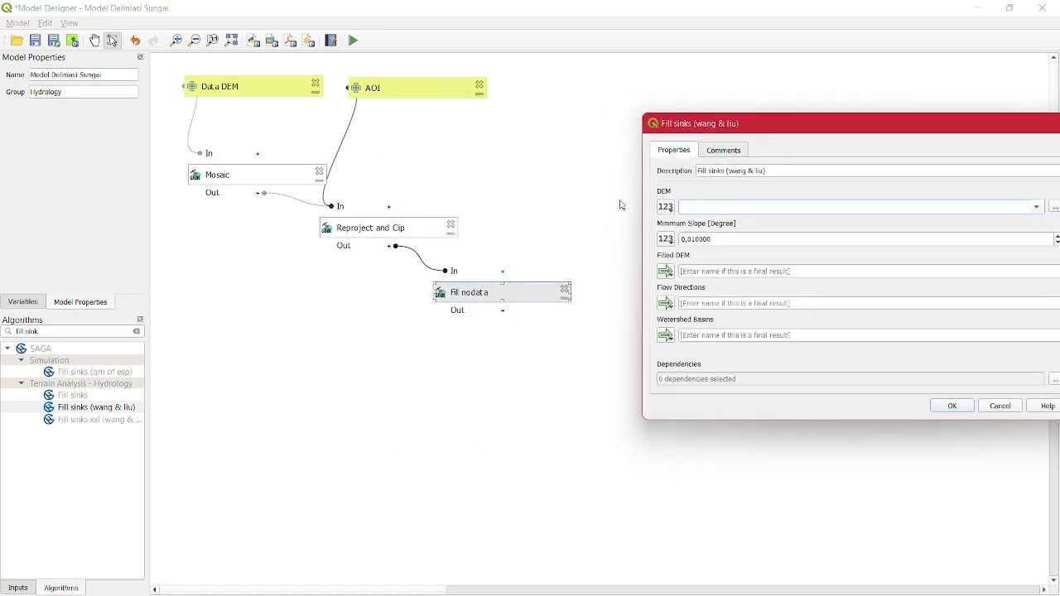
{"action": "left_click", "coordinate": [666, 207]}
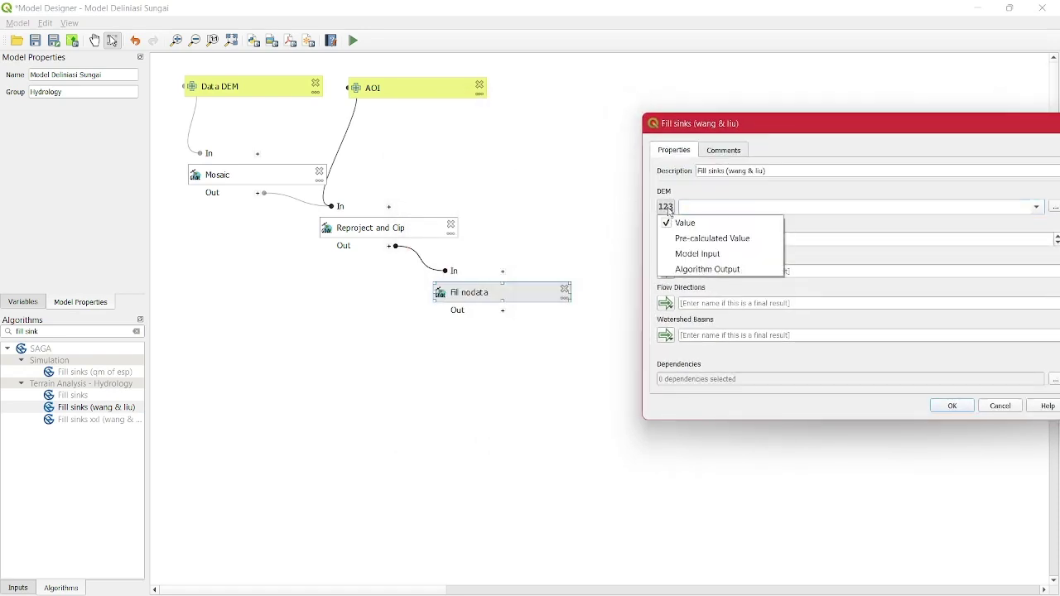
{"action": "left_click", "coordinate": [707, 269]}
{"action": "left_click", "coordinate": [770, 209]}
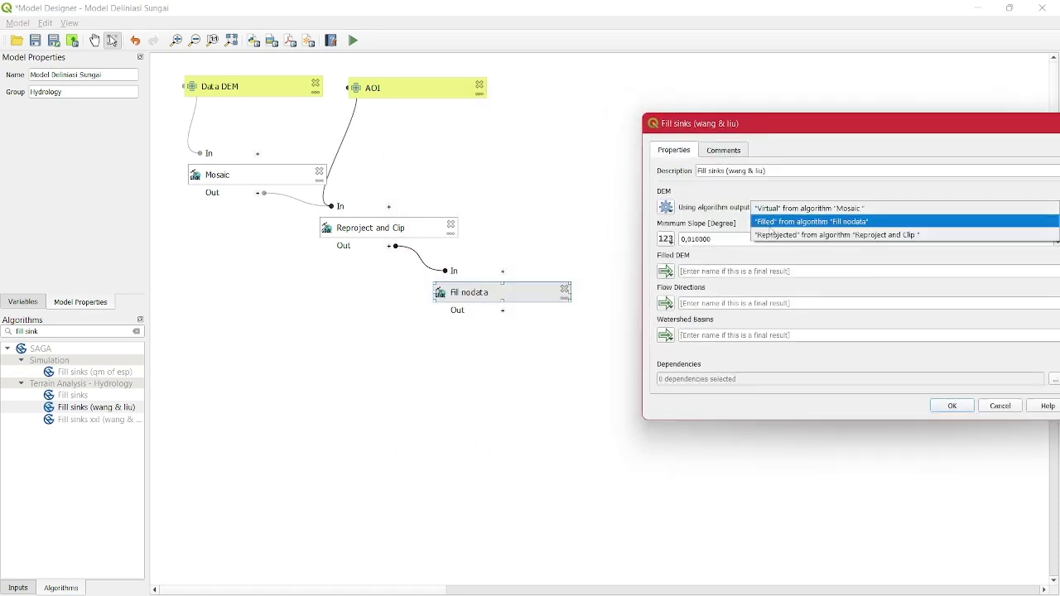
{"action": "left_click", "coordinate": [770, 222]}
- Name the final filled DEM output of Fill sinks (wang & liu) "Filled DEM", add the algorithm, and place the output node beneath it
{"action": "left_click_drag", "start_coordinate": [742, 129], "coordinate": [610, 111]}
{"action": "left_click", "coordinate": [614, 254]}
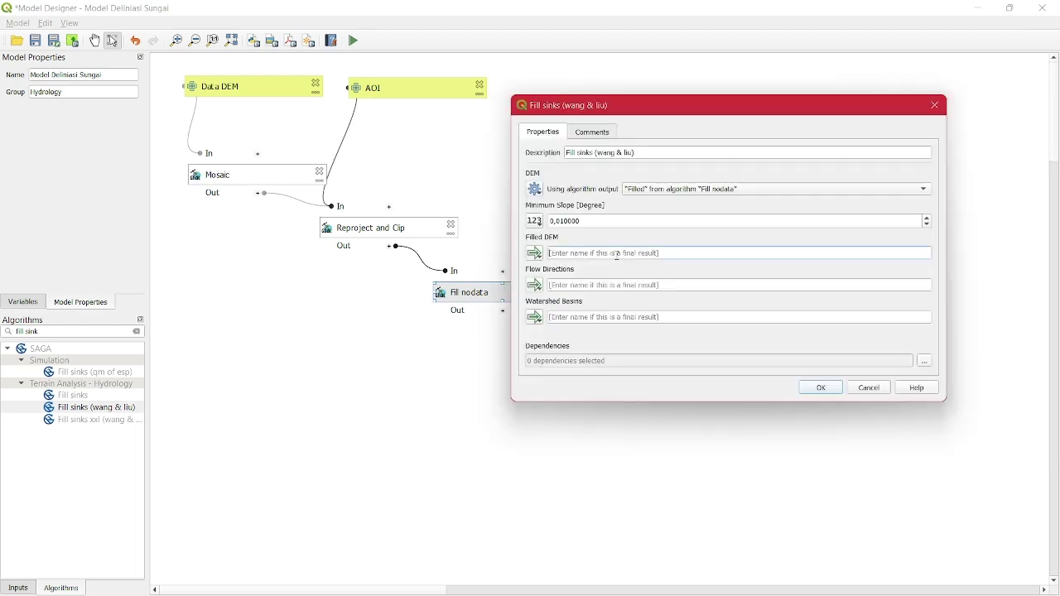
{"action": "key", "text": "Caps_Lock"}
{"action": "type", "text": "H"}
{"action": "key", "text": "Caps_Lock"}
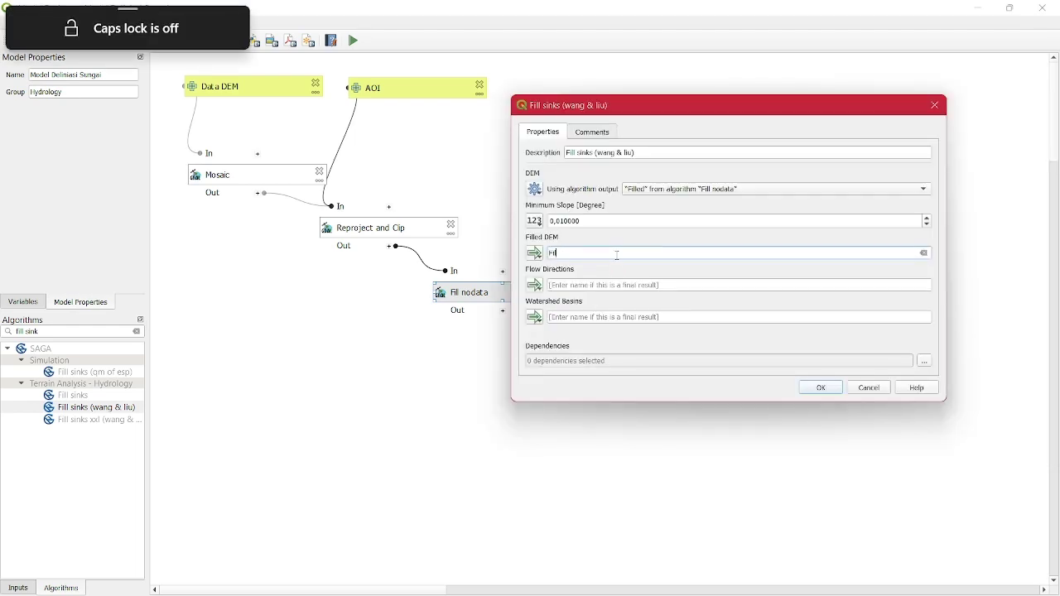
{"action": "type", "text": "ill"}
{"action": "key", "text": "Caps_Lock"}
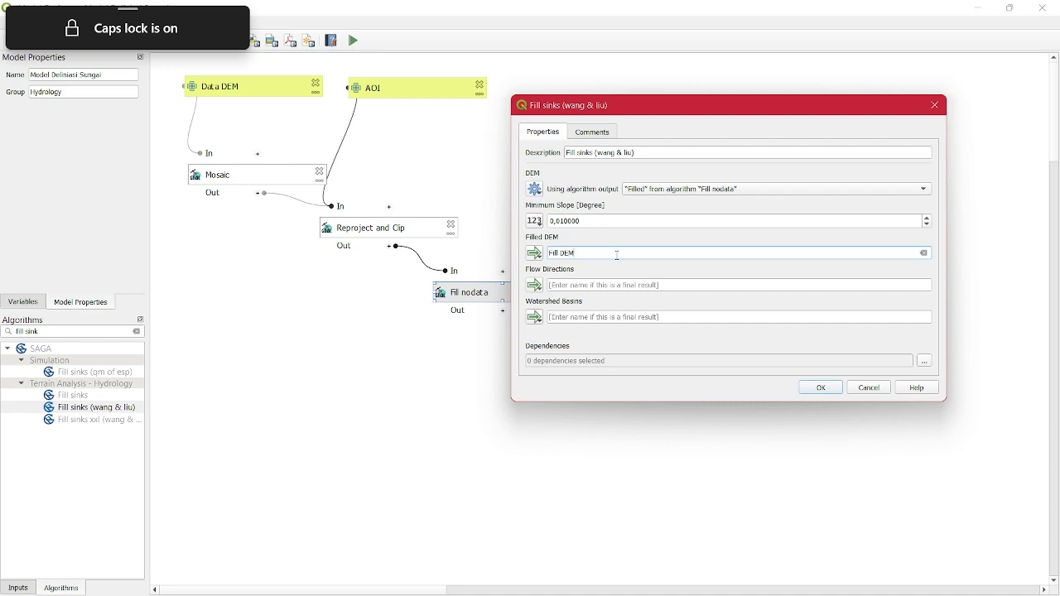
{"action": "left_click", "coordinate": [559, 255]}
{"action": "key", "text": "Caps_Lock"}
{"action": "type", "text": "ed"}
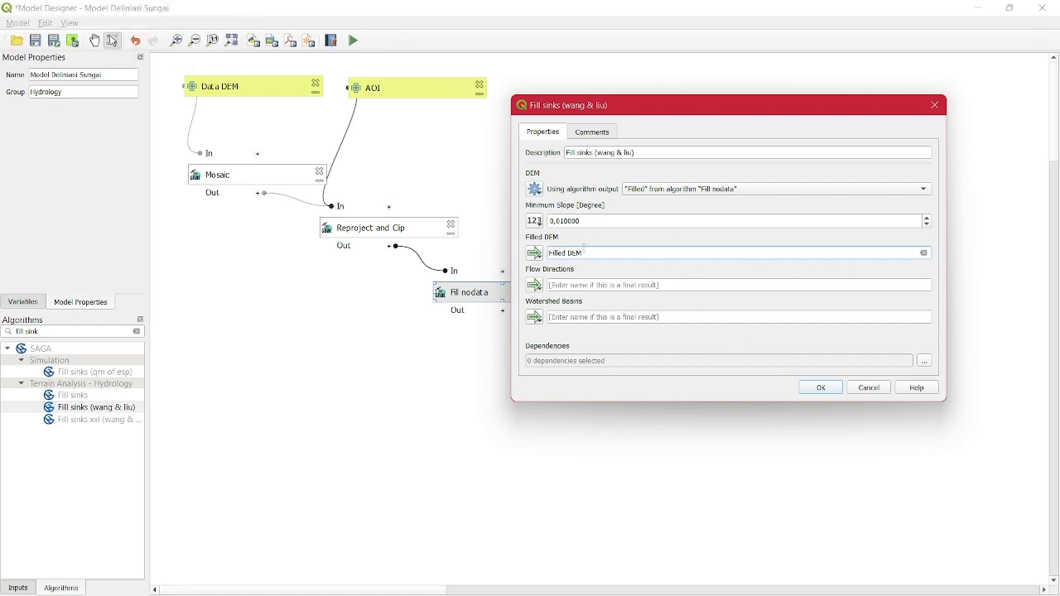
{"action": "left_click_drag", "start_coordinate": [584, 251], "coordinate": [540, 257]}
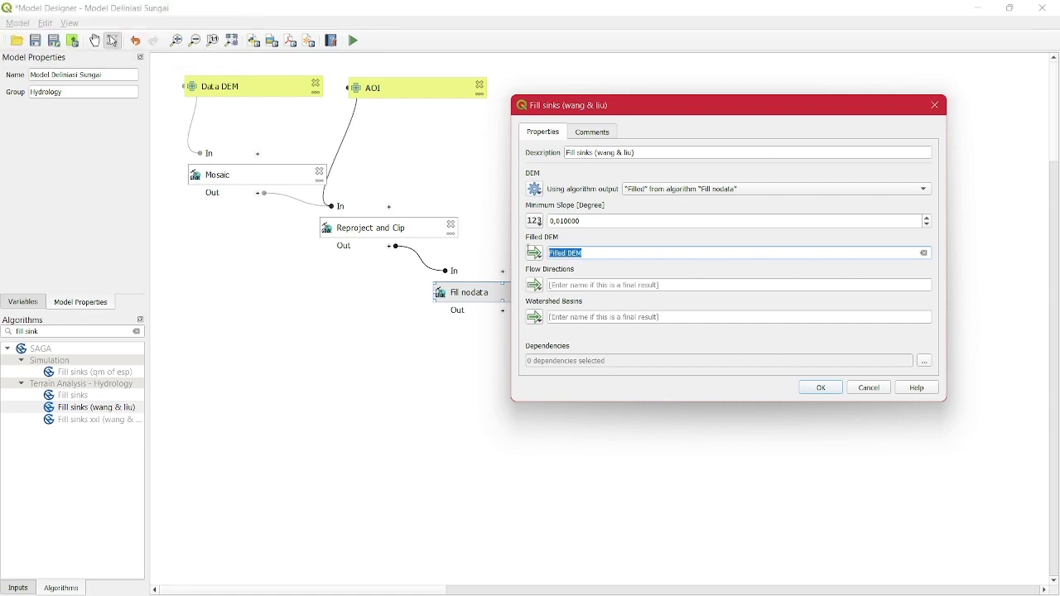
{"action": "left_click", "coordinate": [822, 389]}
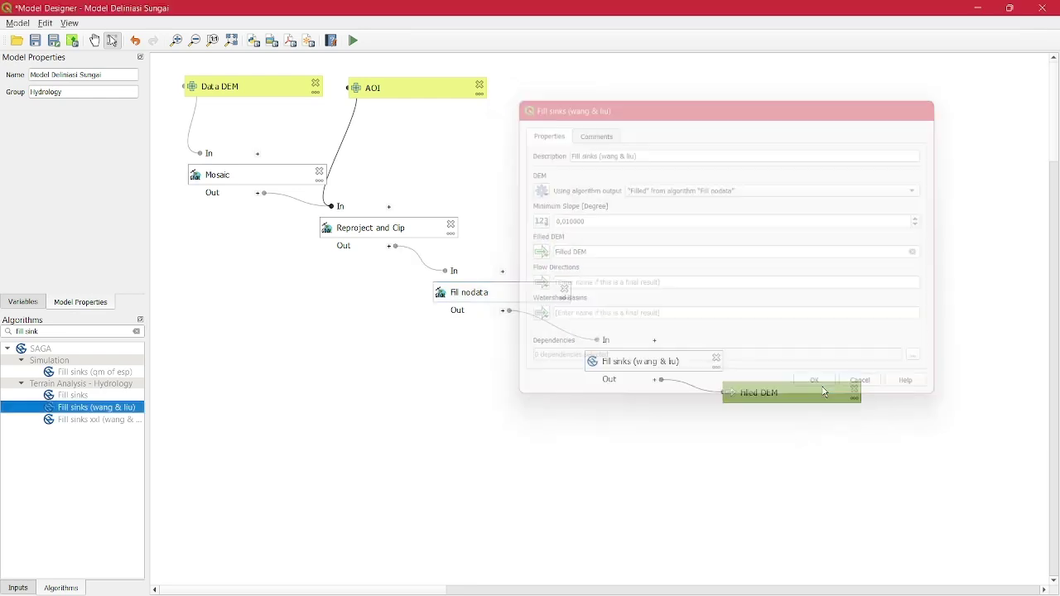
{"action": "left_click_drag", "start_coordinate": [768, 389], "coordinate": [639, 423]}
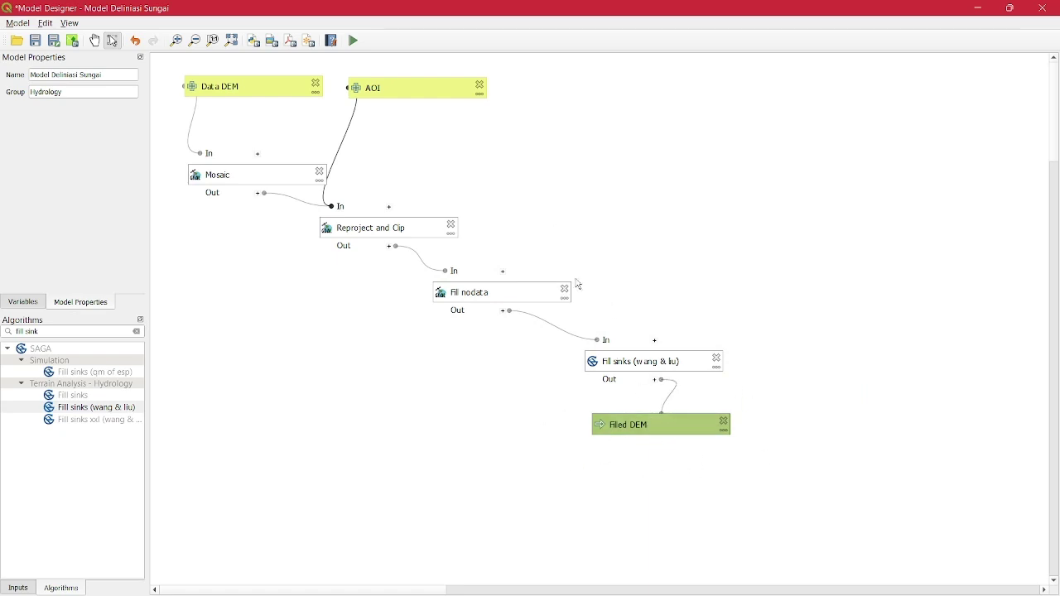
- Create a Number model input and describe it as "Stahler Order Threshold"
{"action": "left_click", "coordinate": [18, 588]}
{"action": "scroll", "coordinate": [85, 491], "scroll_direction": "down", "scroll_amount": 3}
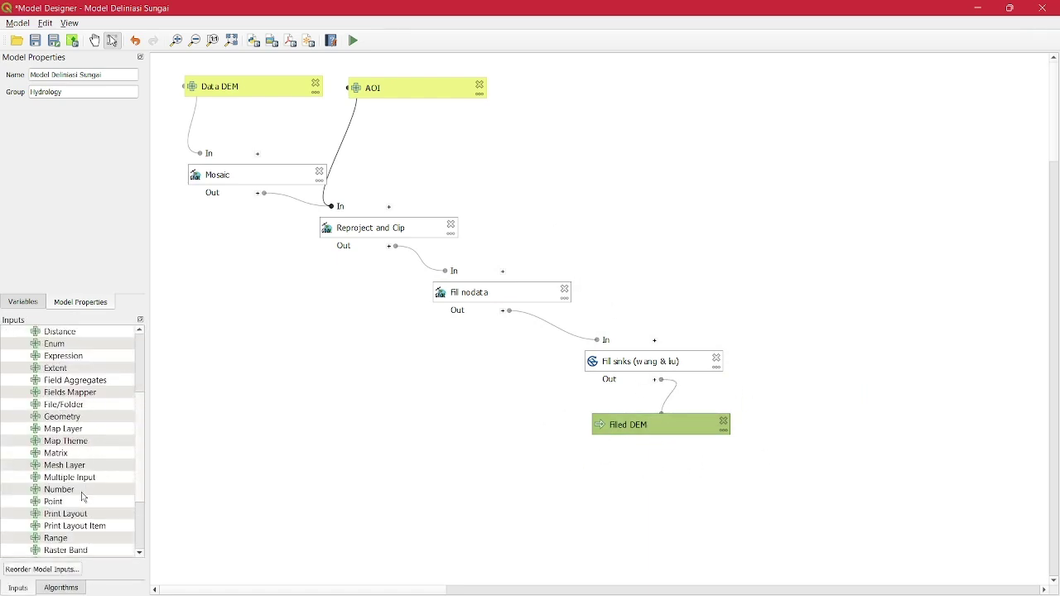
{"action": "left_click_drag", "start_coordinate": [140, 475], "coordinate": [141, 545]}
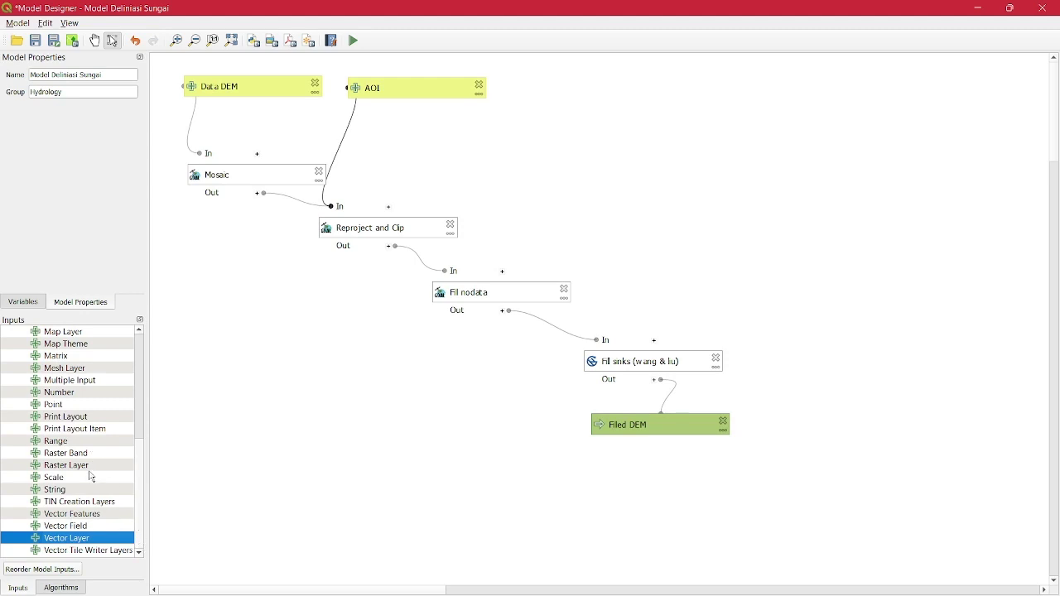
{"action": "left_click", "coordinate": [82, 396]}
{"action": "double_click", "coordinate": [82, 396]}
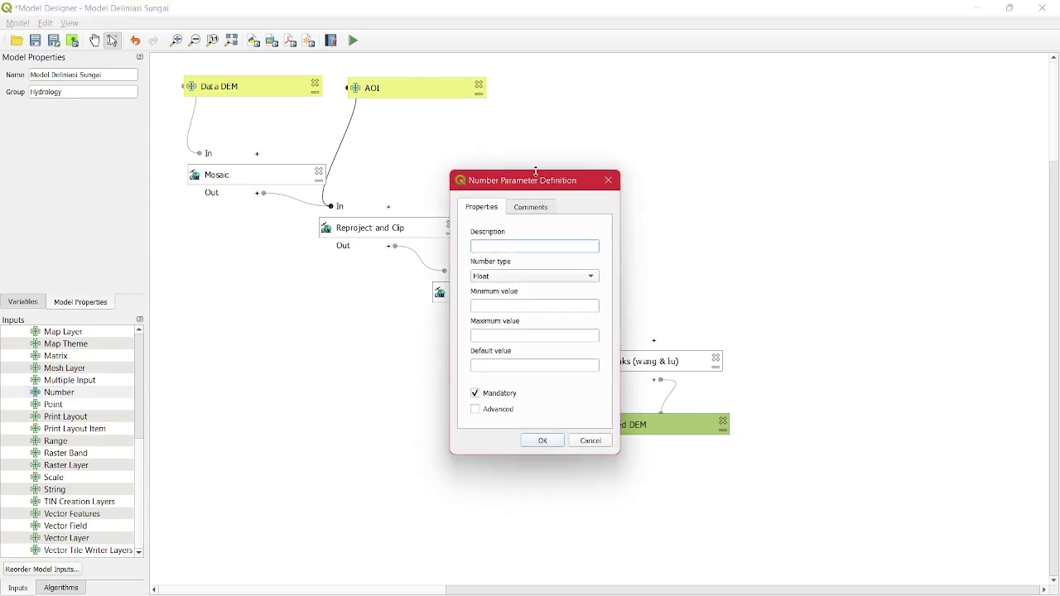
{"action": "left_click_drag", "start_coordinate": [546, 188], "coordinate": [603, 116]}
{"action": "key", "text": "Caps_Lock"}
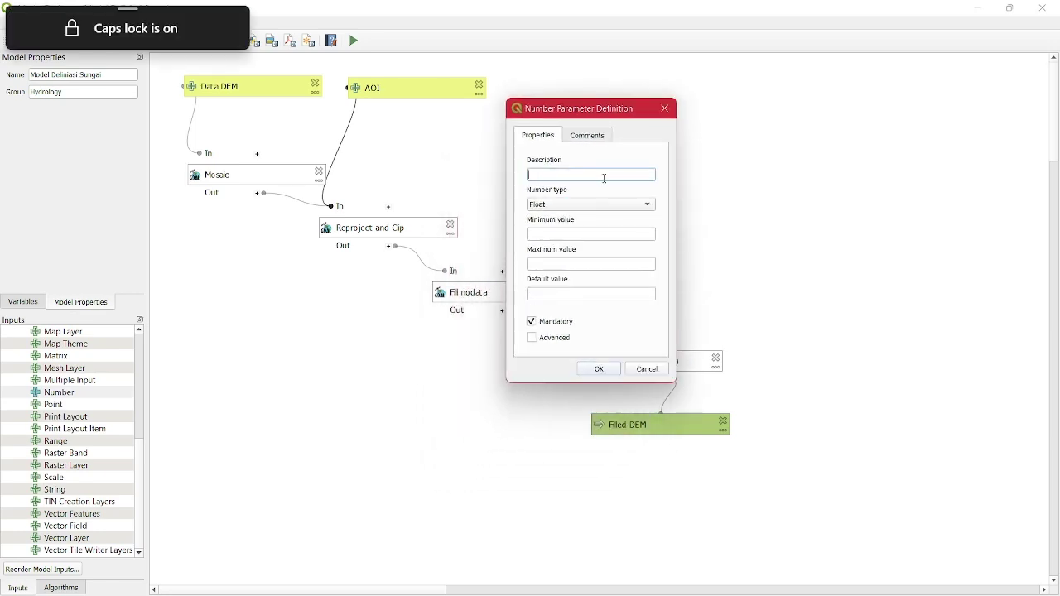
{"action": "type", "text": "Stah"}
{"action": "key", "text": "Caps_Lock"}
{"action": "type", "text": "ler Order Threshold"}
- Keep the number type as Float, set the minimum value to 1, add the threshold input and place it beside AOI
{"action": "left_click", "coordinate": [592, 205]}
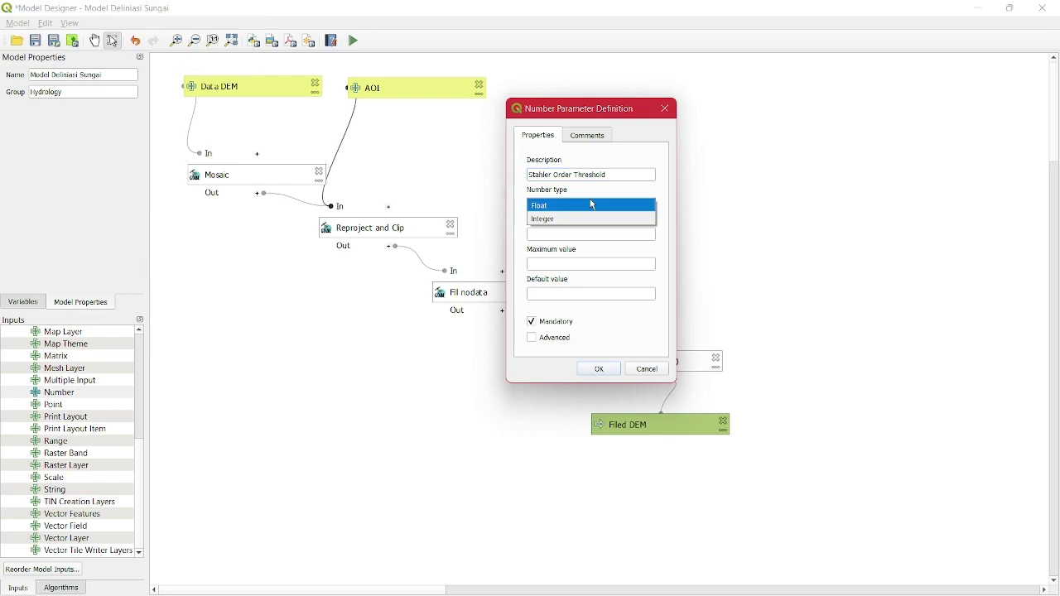
{"action": "left_click", "coordinate": [584, 209]}
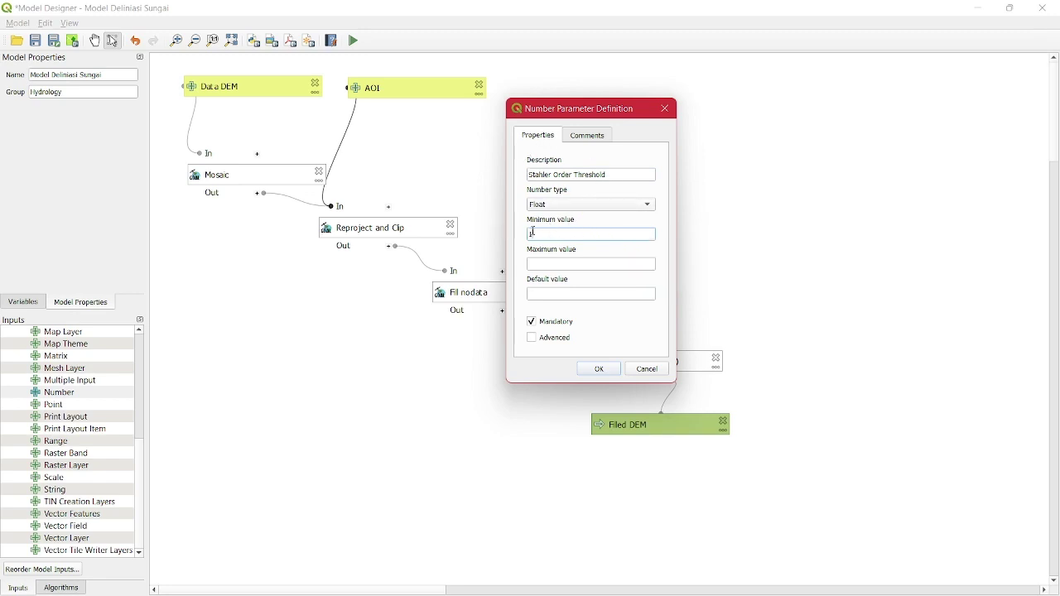
{"action": "left_click", "coordinate": [561, 265]}
{"action": "left_click", "coordinate": [591, 295]}
{"action": "left_click", "coordinate": [601, 369]}
{"action": "left_click_drag", "start_coordinate": [573, 94], "coordinate": [584, 89]}
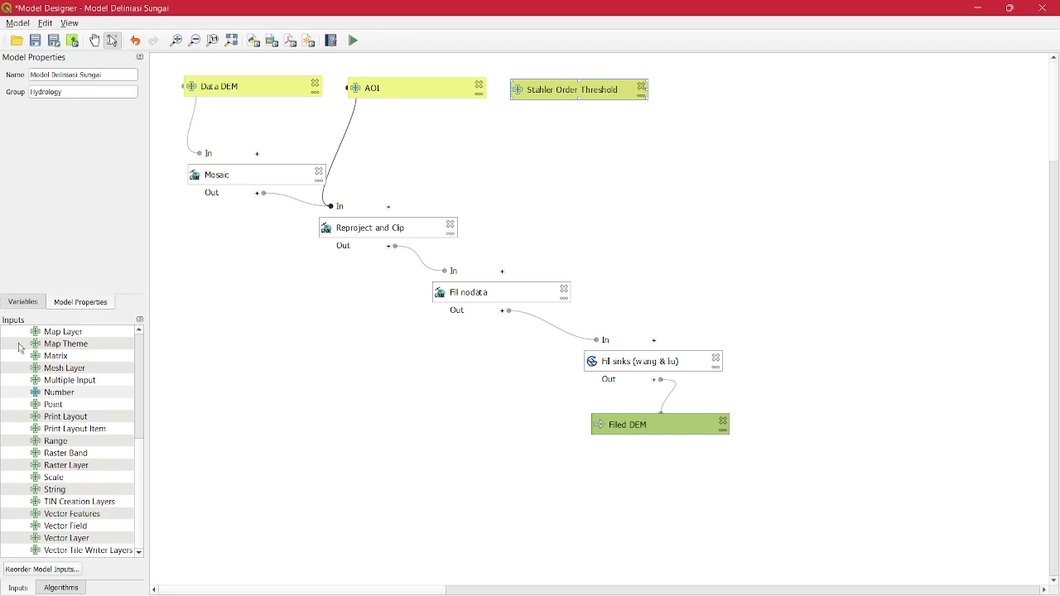
- Find and open SAGA's Channel network and drainage basins algorithm
{"action": "left_click", "coordinate": [58, 588]}
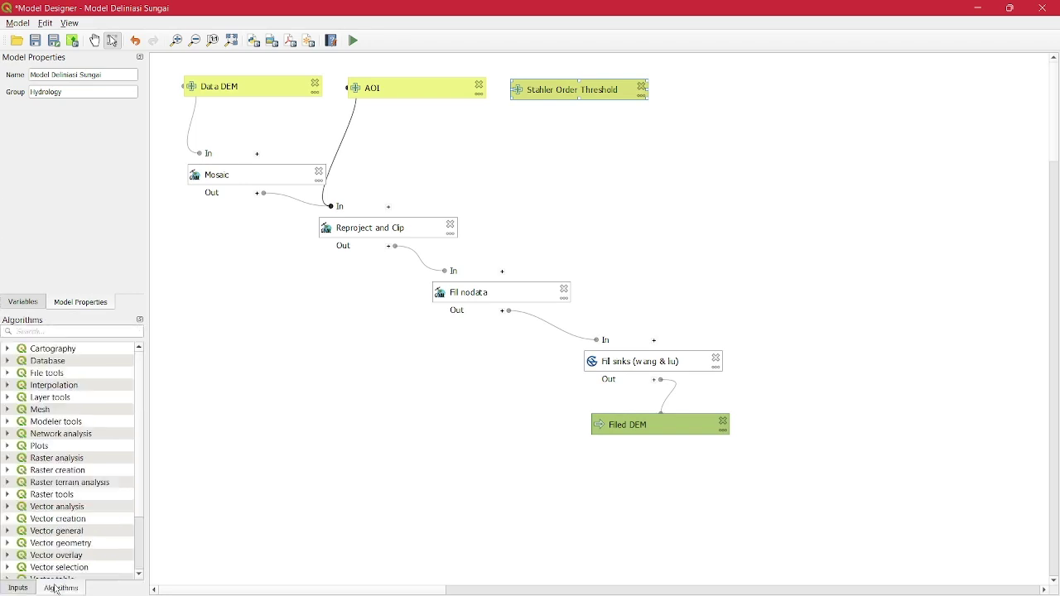
{"action": "left_click", "coordinate": [62, 331]}
{"action": "type", "text": "channel"}
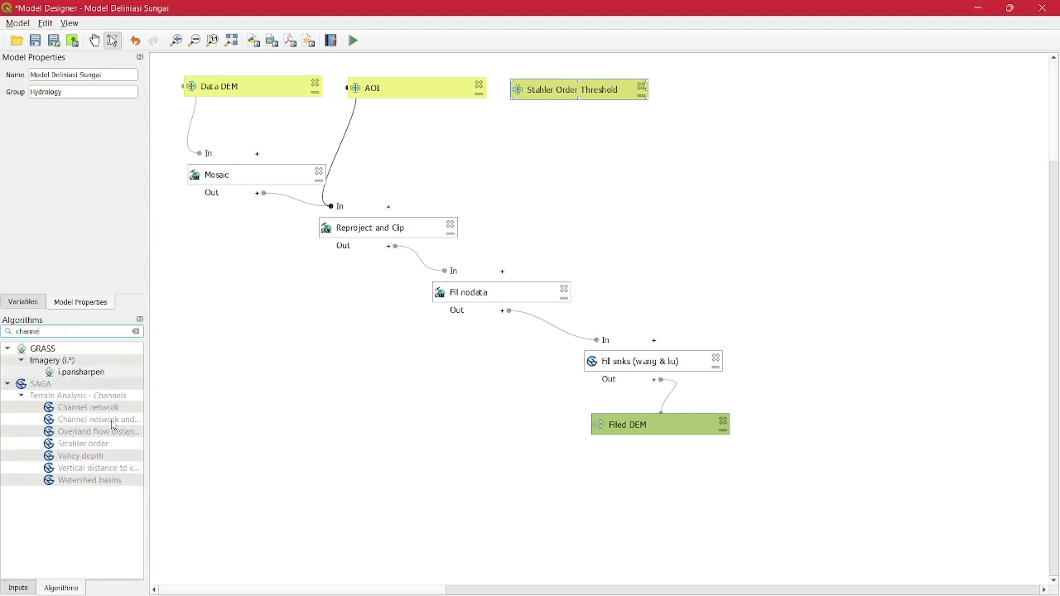
{"action": "left_click", "coordinate": [112, 423]}
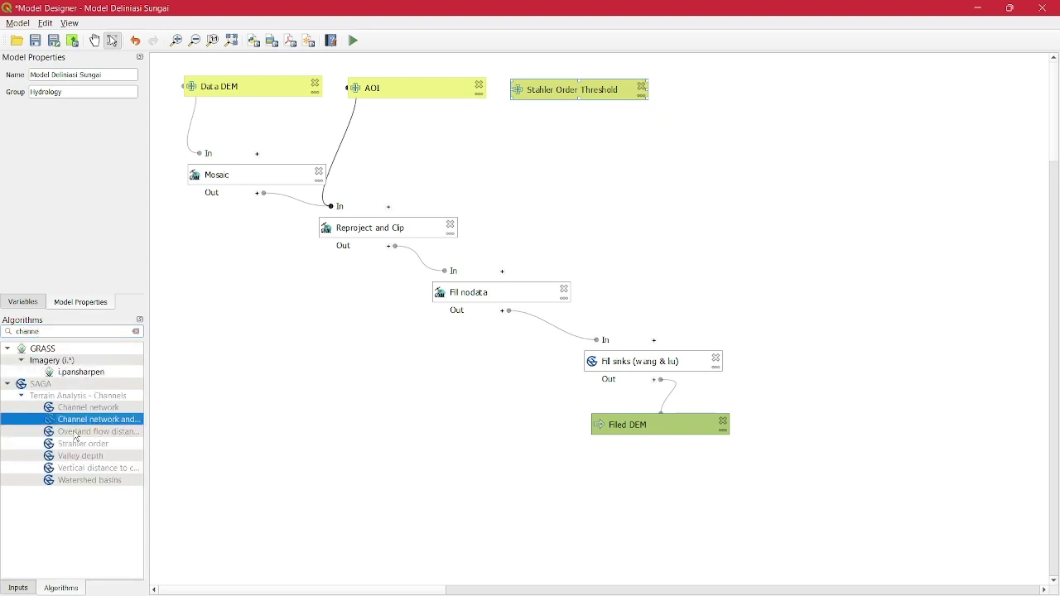
{"action": "double_click", "coordinate": [77, 426]}
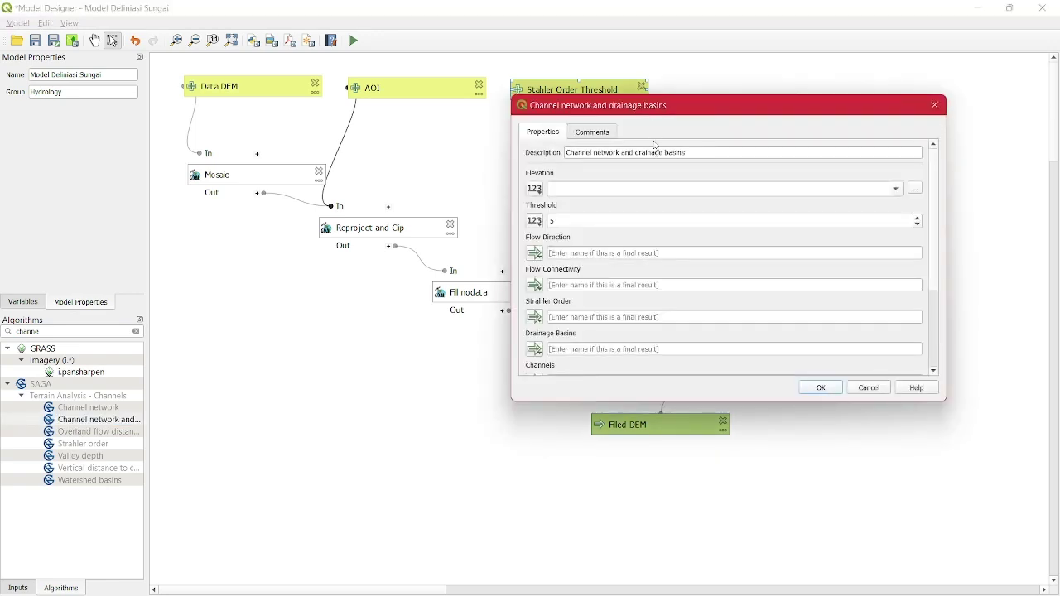
- Use "Filled DEM" from algorithm "Fill sinks (wang & liu)" as the elevation for Channel network and drainage basins
{"action": "left_click", "coordinate": [901, 195]}
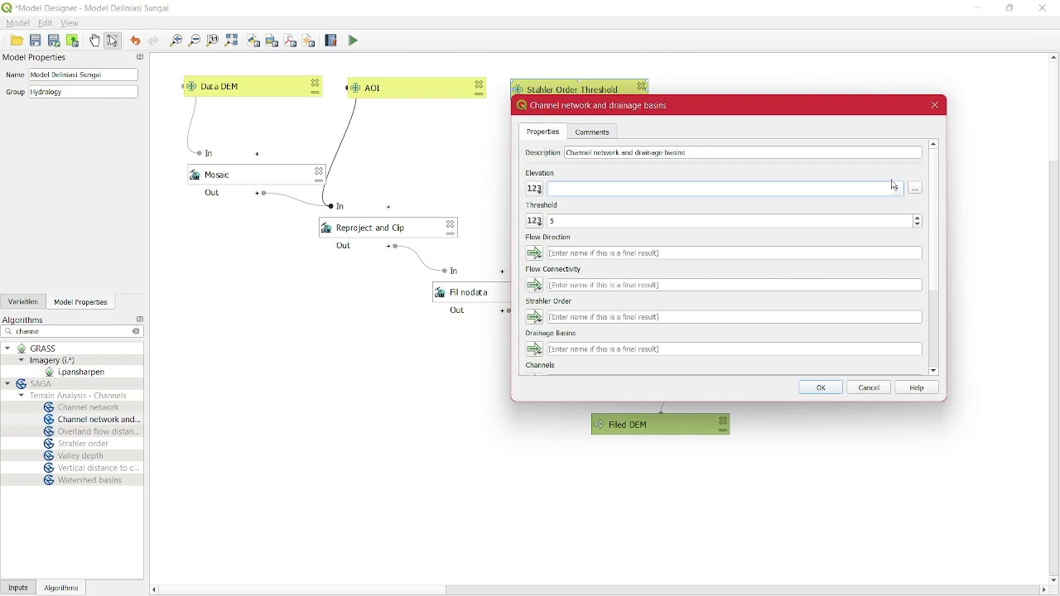
{"action": "left_click", "coordinate": [543, 193]}
{"action": "left_click", "coordinate": [660, 112]}
{"action": "left_click_drag", "start_coordinate": [678, 110], "coordinate": [788, 87]}
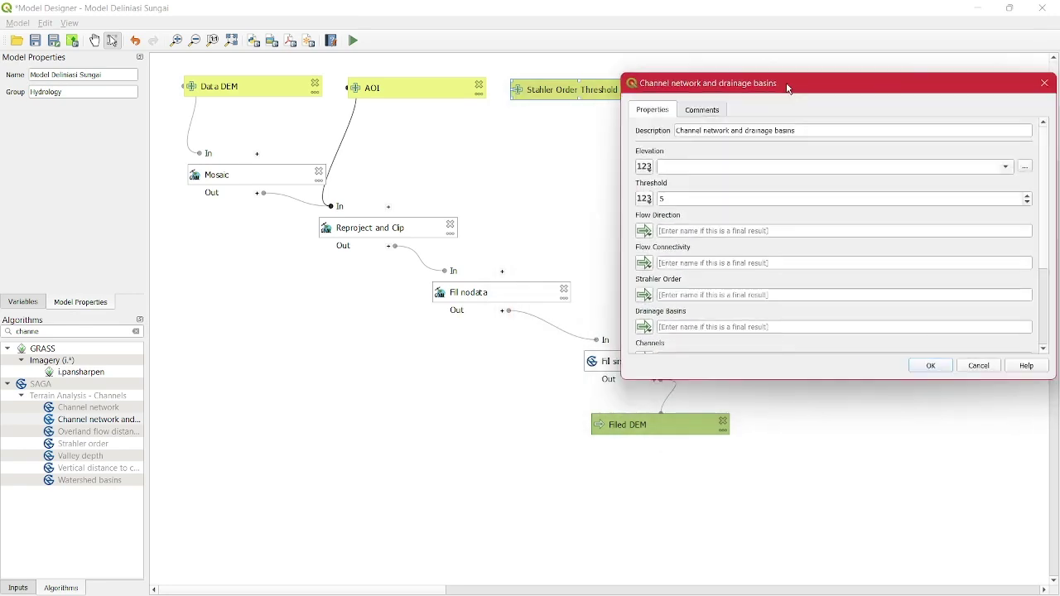
{"action": "left_click", "coordinate": [643, 166]}
{"action": "left_click", "coordinate": [688, 227]}
{"action": "left_click", "coordinate": [828, 167]}
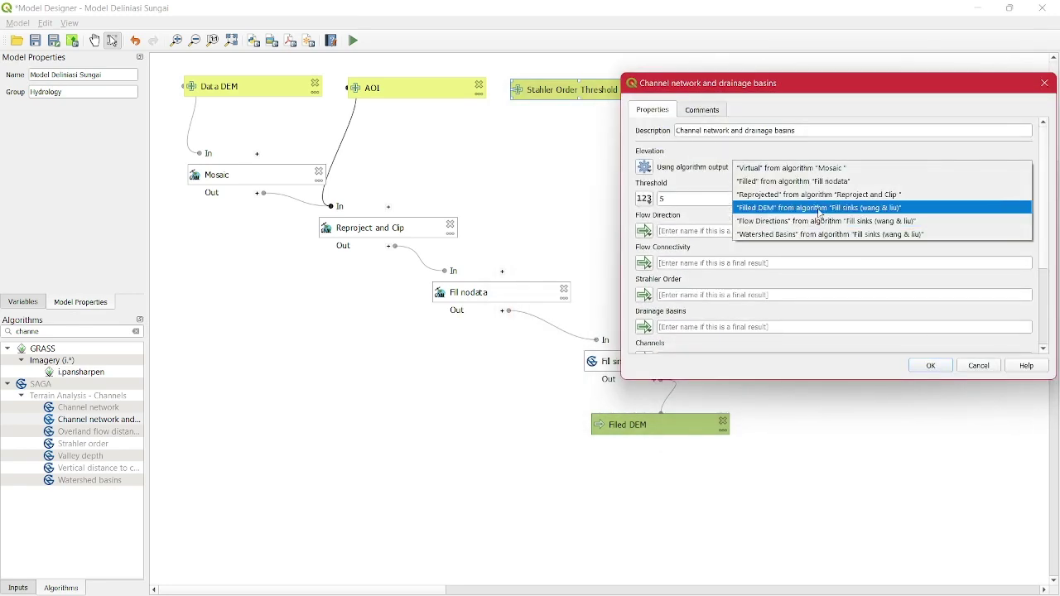
{"action": "left_click", "coordinate": [819, 208]}
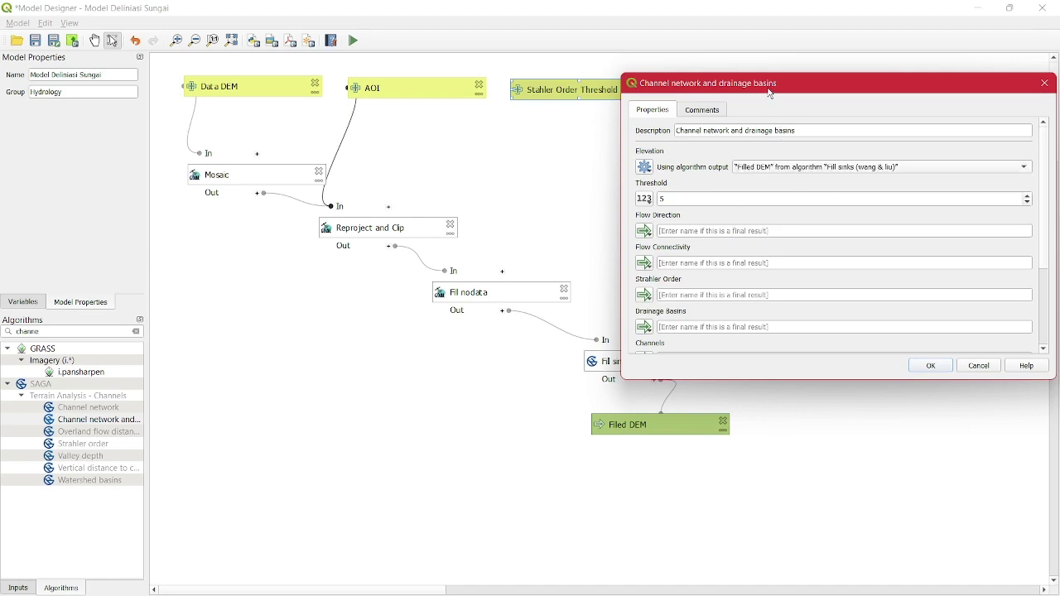
- Take the algorithm's threshold from the model input Stahler Order Threshold
{"action": "mouse_move", "coordinate": [770, 91]}
{"action": "left_mouse_down"}
{"action": "mouse_move", "coordinate": [743, 57]}
{"action": "mouse_move", "coordinate": [692, 69]}
{"action": "mouse_move", "coordinate": [776, 82]}
{"action": "left_mouse_up"}
{"action": "left_click", "coordinate": [705, 183]}
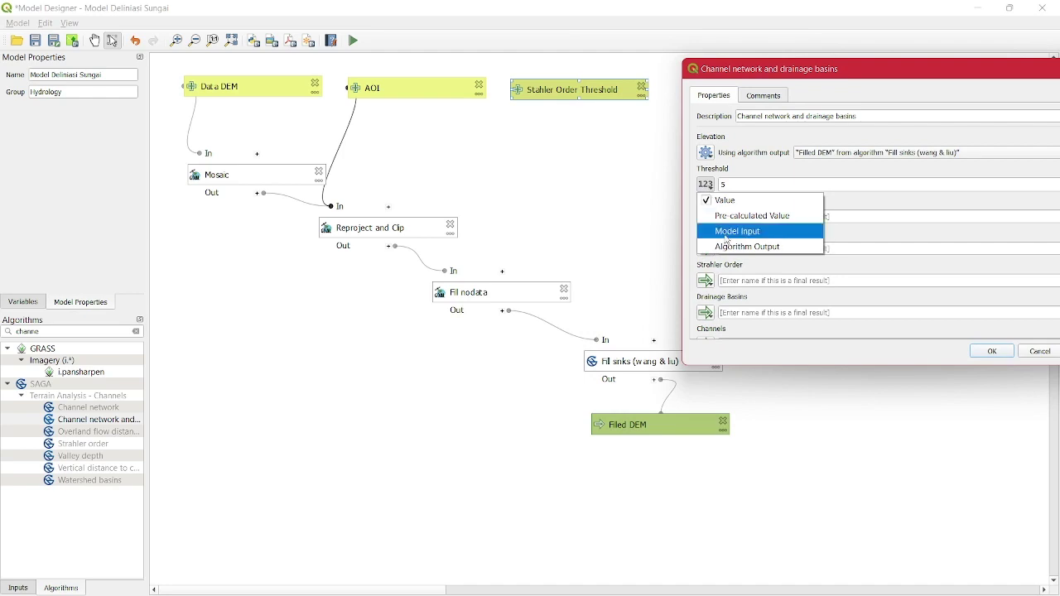
{"action": "left_click", "coordinate": [726, 237]}
{"action": "left_click", "coordinate": [783, 188]}
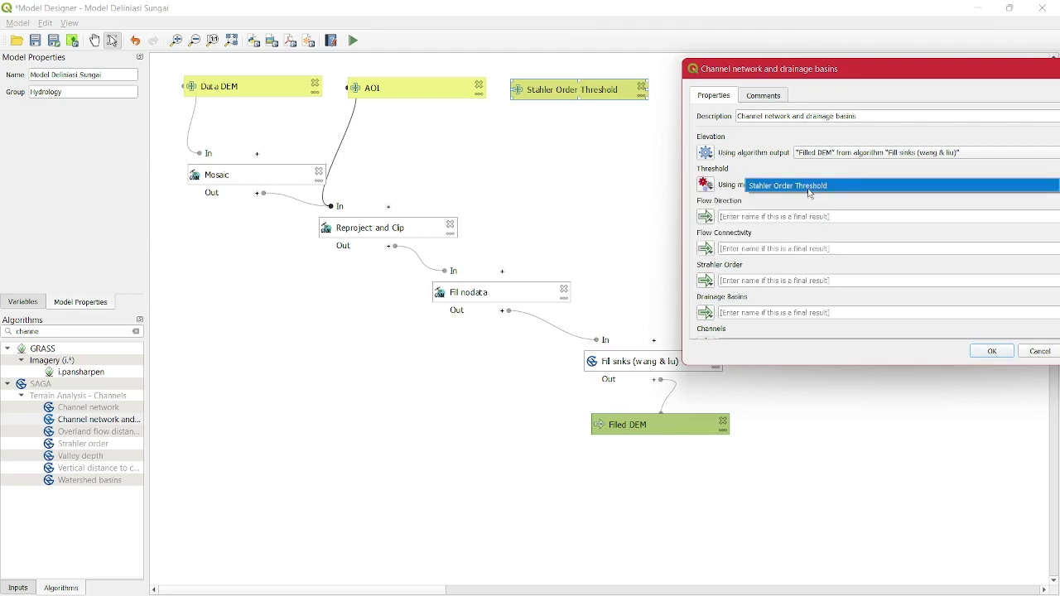
{"action": "left_click", "coordinate": [782, 189]}
{"action": "left_click_drag", "start_coordinate": [801, 71], "coordinate": [688, 46]}
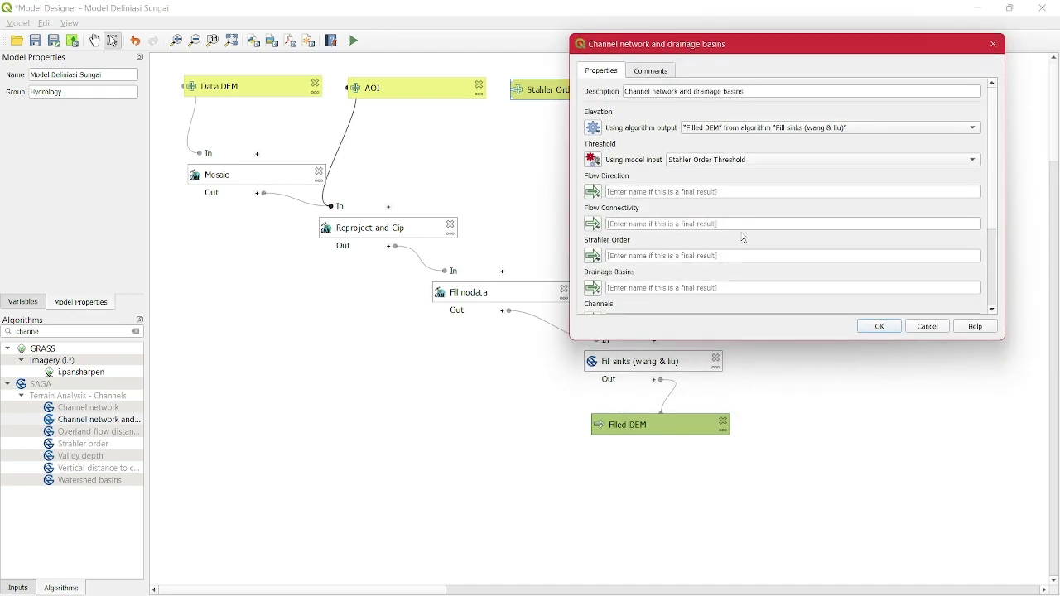
- Name the final Channels output "Aliran Sungai"
{"action": "scroll", "coordinate": [994, 237], "scroll_direction": "down", "scroll_amount": 5}
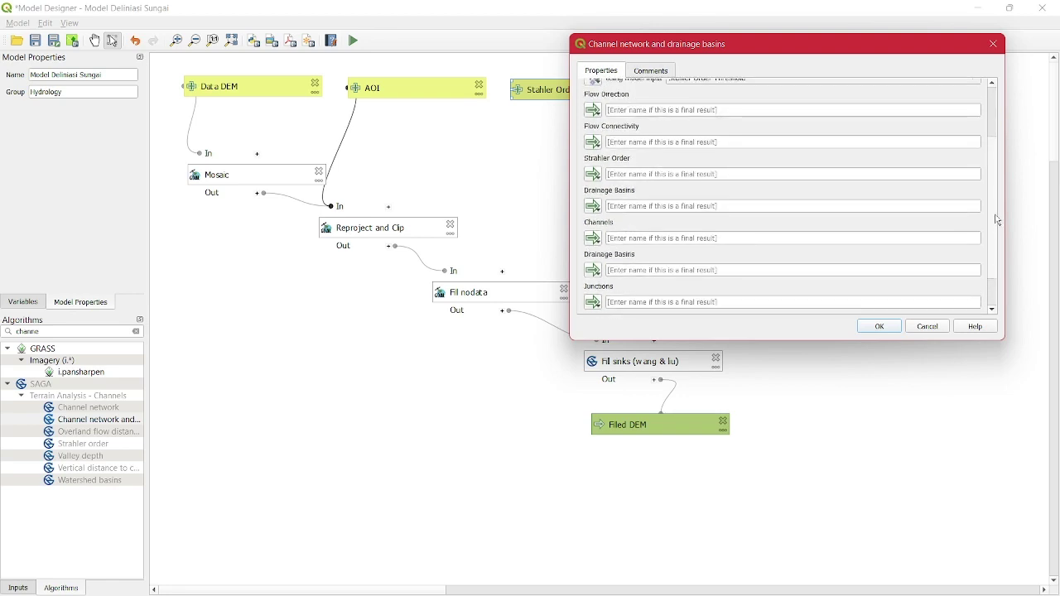
{"action": "left_click", "coordinate": [637, 238]}
{"action": "key", "text": "Caps_Lock"}
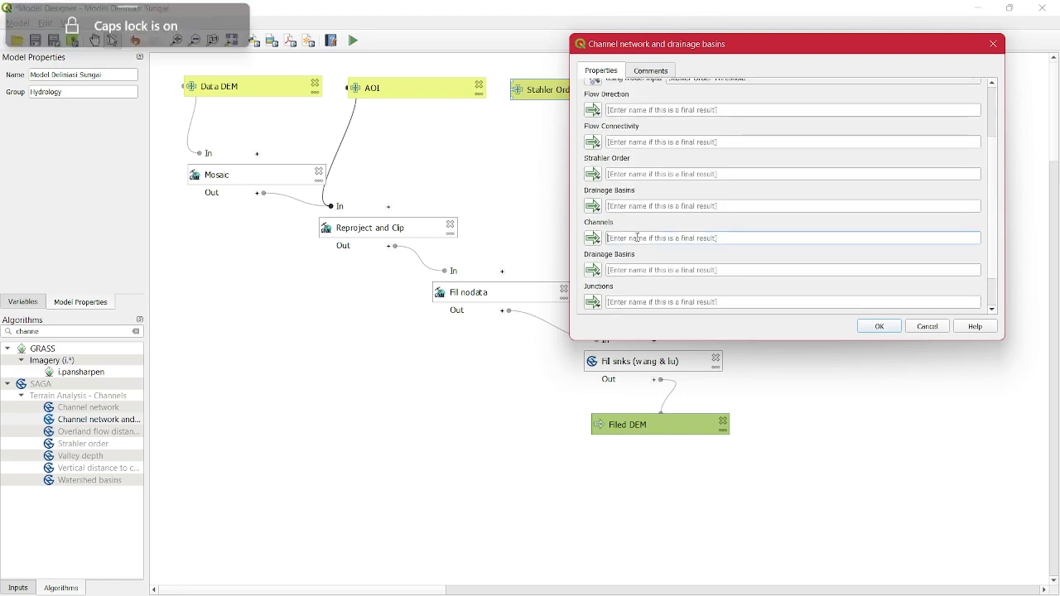
{"action": "type", "text": "S"}
{"action": "key", "text": "Caps_Lock"}
{"action": "type", "text": "t"}
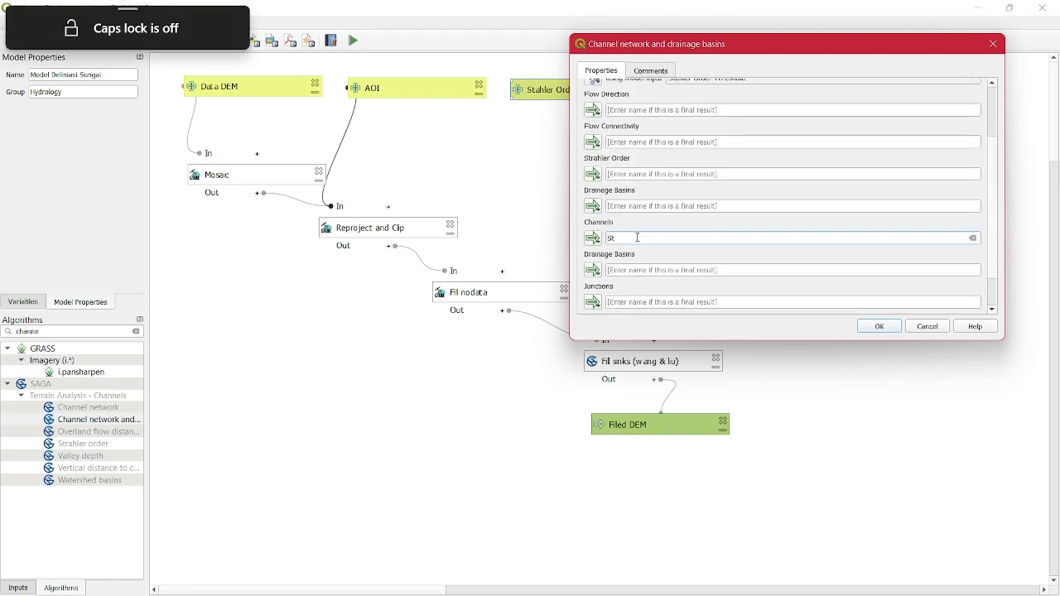
{"action": "type", "text": "r"}
{"action": "key", "text": "BackSpace"}
{"action": "key", "text": "BackSpace"}
{"action": "key", "text": "BackSpace"}
{"action": "key", "text": "Caps_Lock"}
{"action": "type", "text": "A"}
{"action": "key", "text": "Caps_Lock"}
{"action": "type", "text": "ll"}
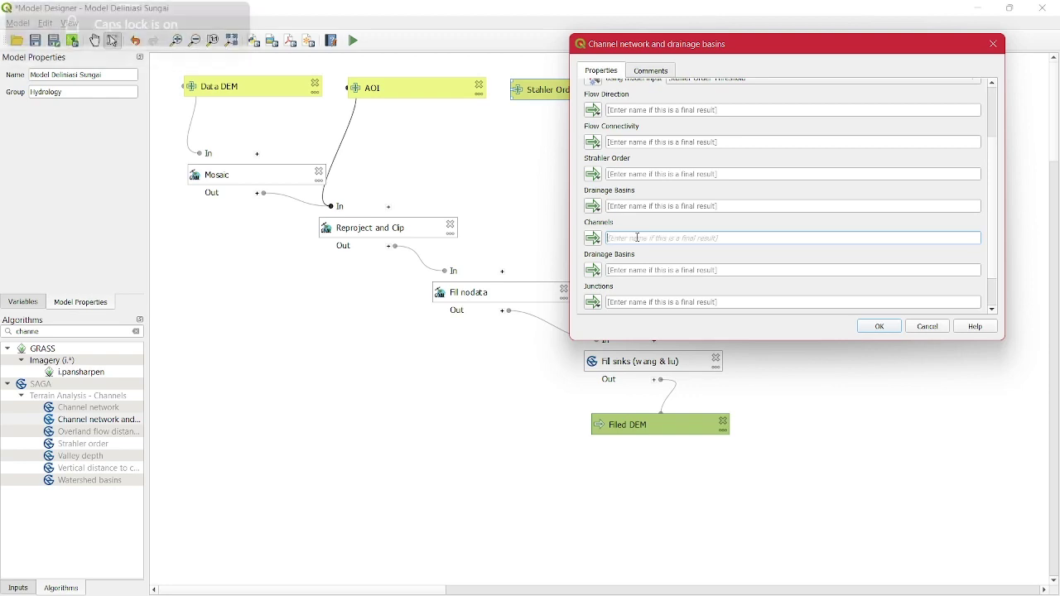
{"action": "type", "text": "ran"}
{"action": "key", "text": "Caps_Lock"}
{"action": "type", "text": "S"}
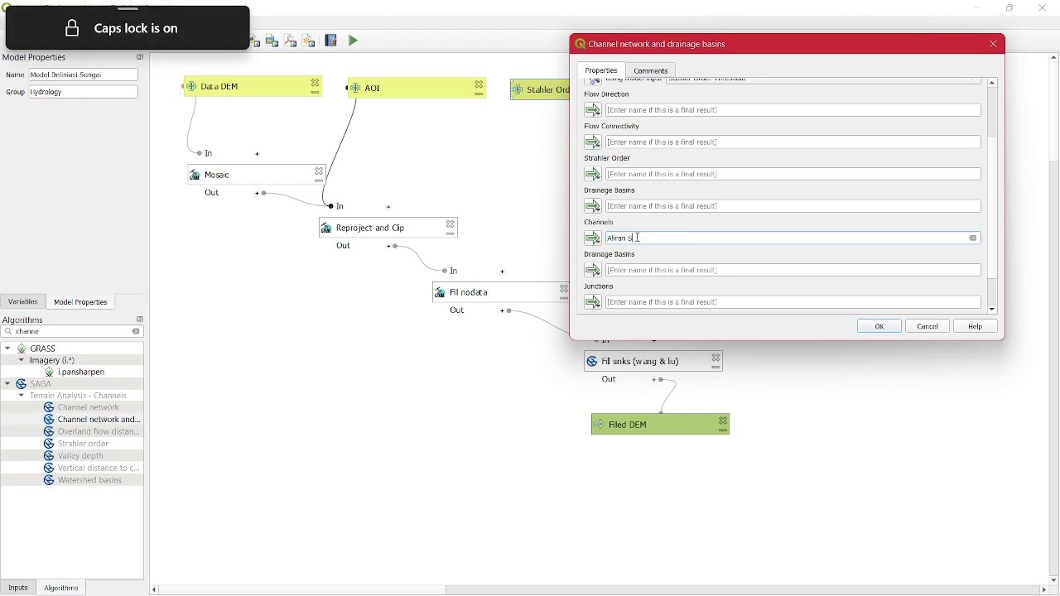
{"action": "key", "text": "Caps_Lock"}
{"action": "type", "text": "ungai"}
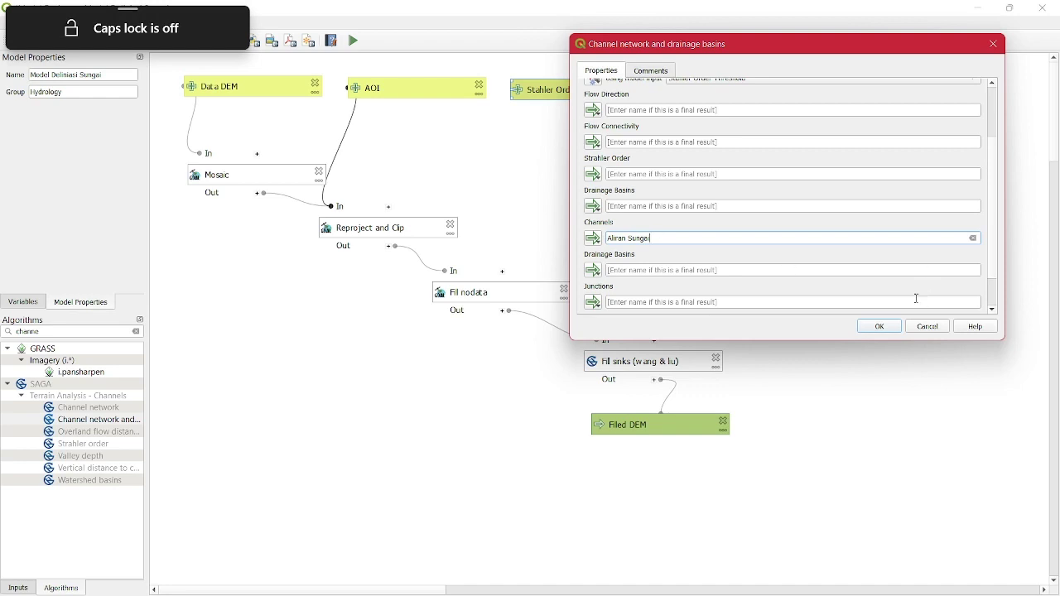
- Add Channel network and drainage basins, place it beside Fill sinks (wang & liu), and move the Aliran Sungai output beneath it
{"action": "left_click", "coordinate": [884, 327]}
{"action": "left_click_drag", "start_coordinate": [796, 430], "coordinate": [819, 390]}
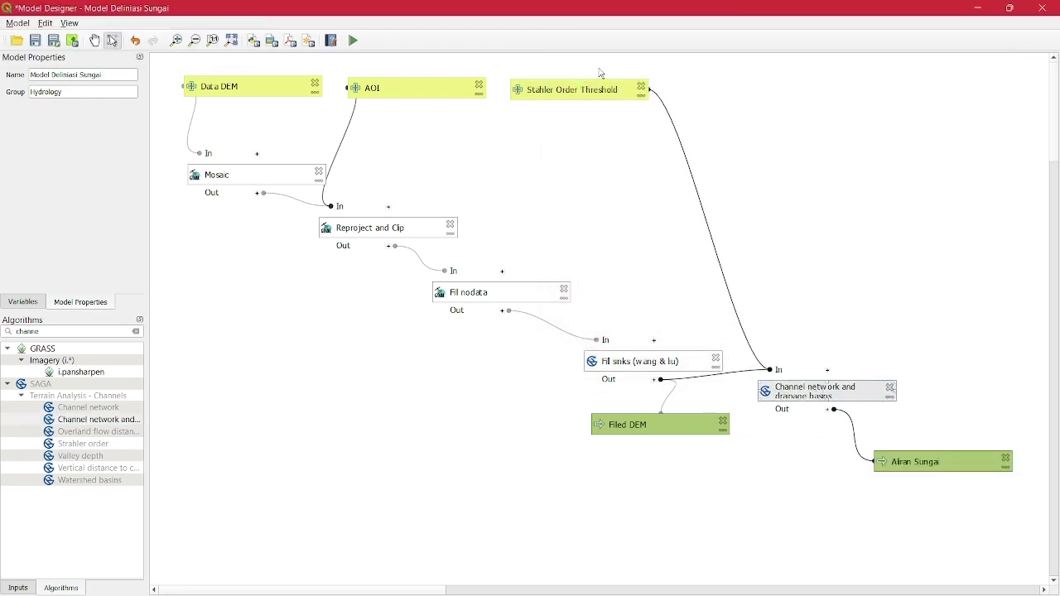
{"action": "left_click_drag", "start_coordinate": [928, 461], "coordinate": [829, 477]}
{"action": "left_click", "coordinate": [954, 420]}
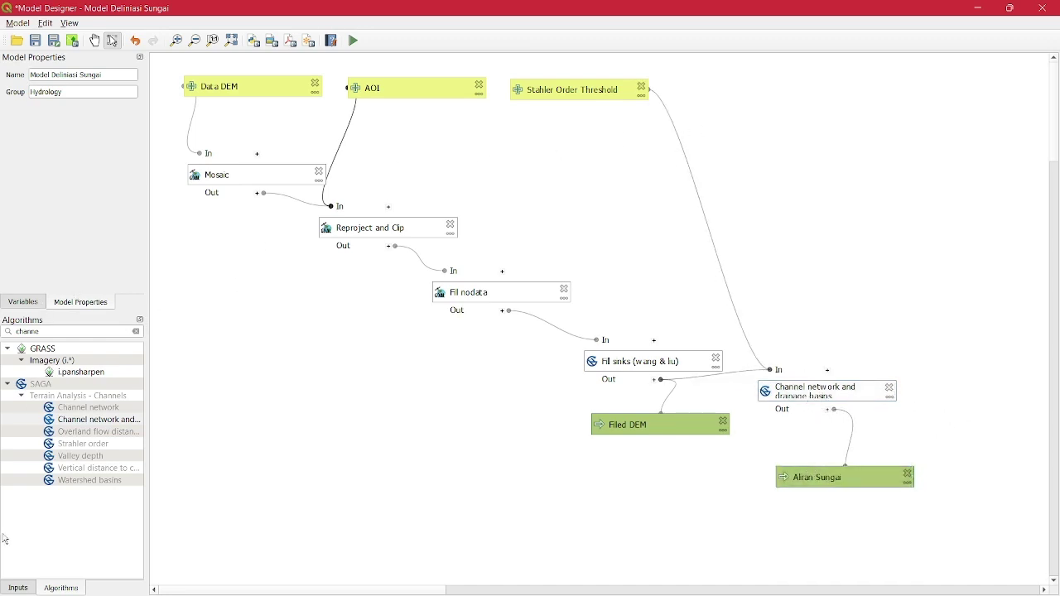
- Create a Vector Layer model input and describe it as "Outlet"
{"action": "left_click", "coordinate": [18, 587]}
{"action": "scroll", "coordinate": [140, 472], "scroll_direction": "up", "scroll_amount": 6}
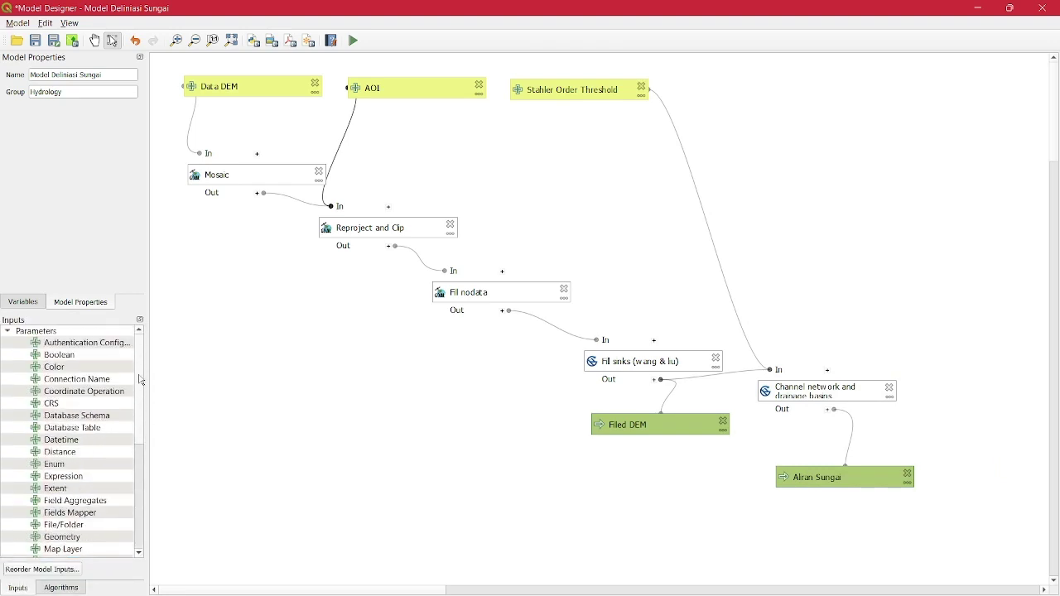
{"action": "scroll", "coordinate": [132, 513], "scroll_direction": "down", "scroll_amount": 6}
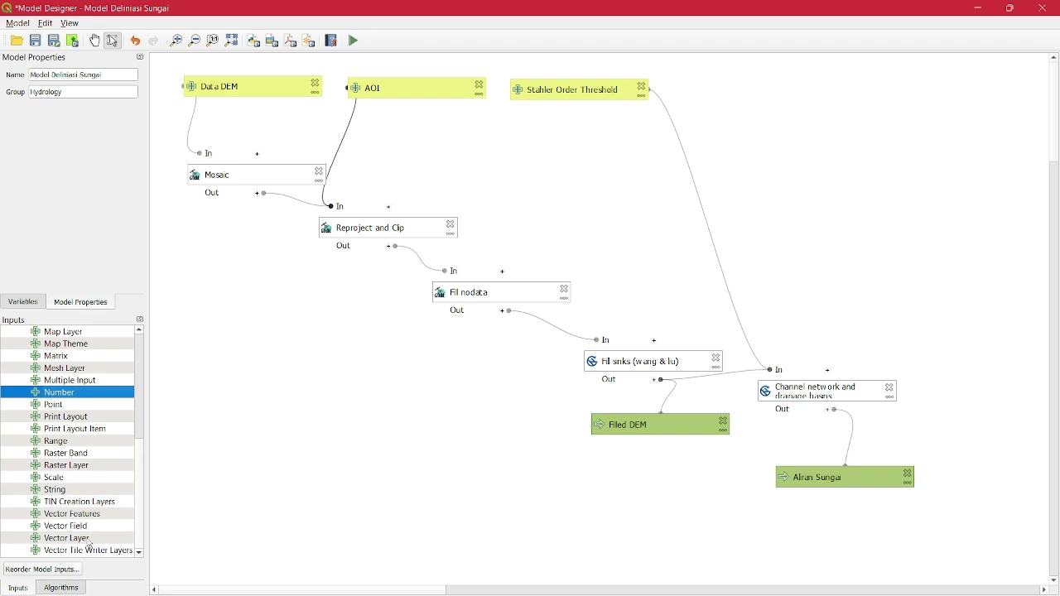
{"action": "left_click_drag", "start_coordinate": [88, 539], "coordinate": [785, 188]}
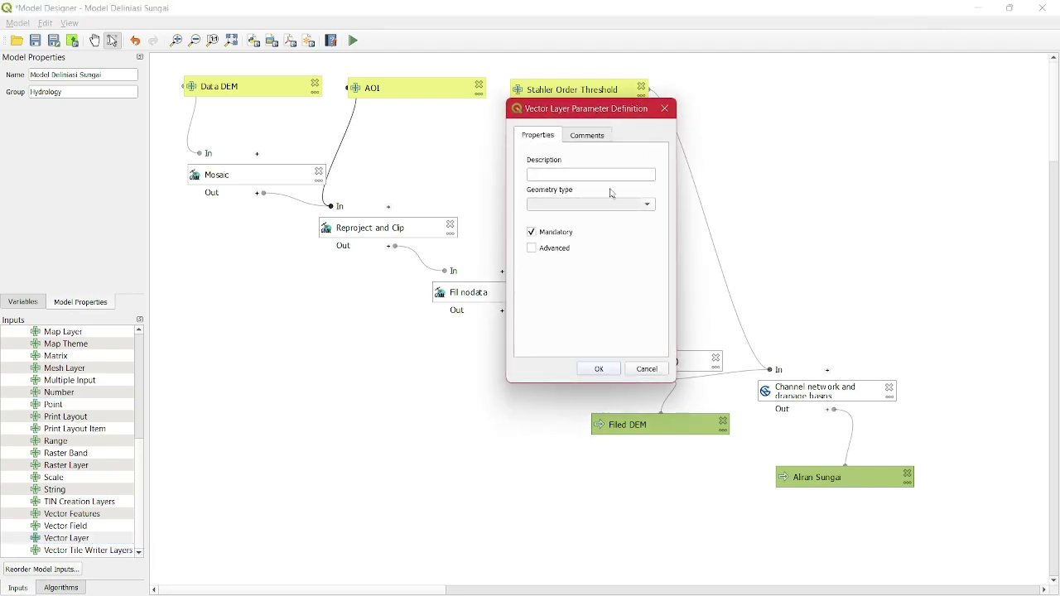
{"action": "key", "text": "Caps_Lock"}
{"action": "type", "text": "O"}
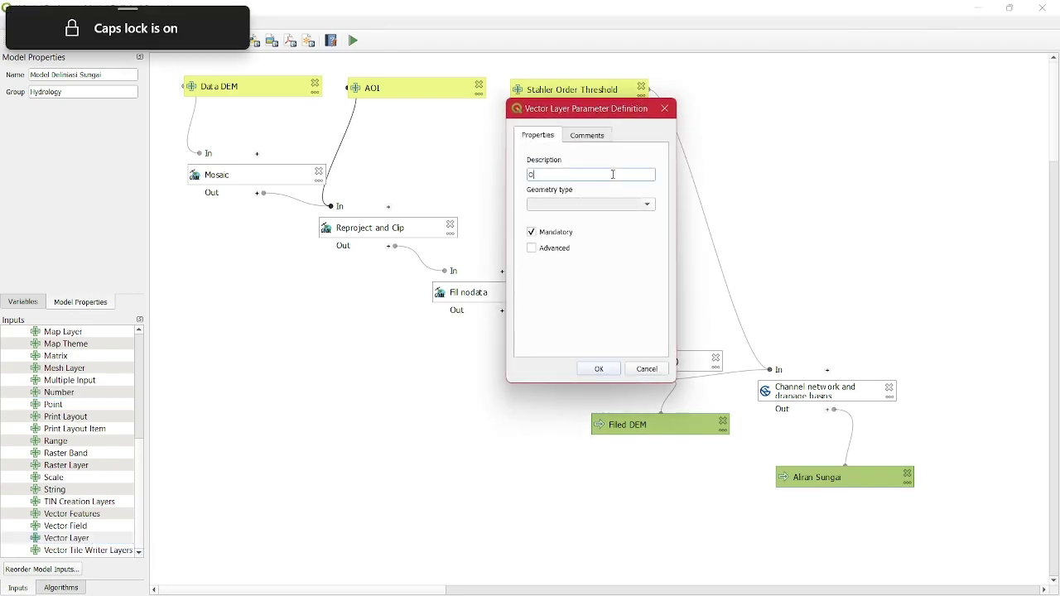
{"action": "type", "text": "utlet"}
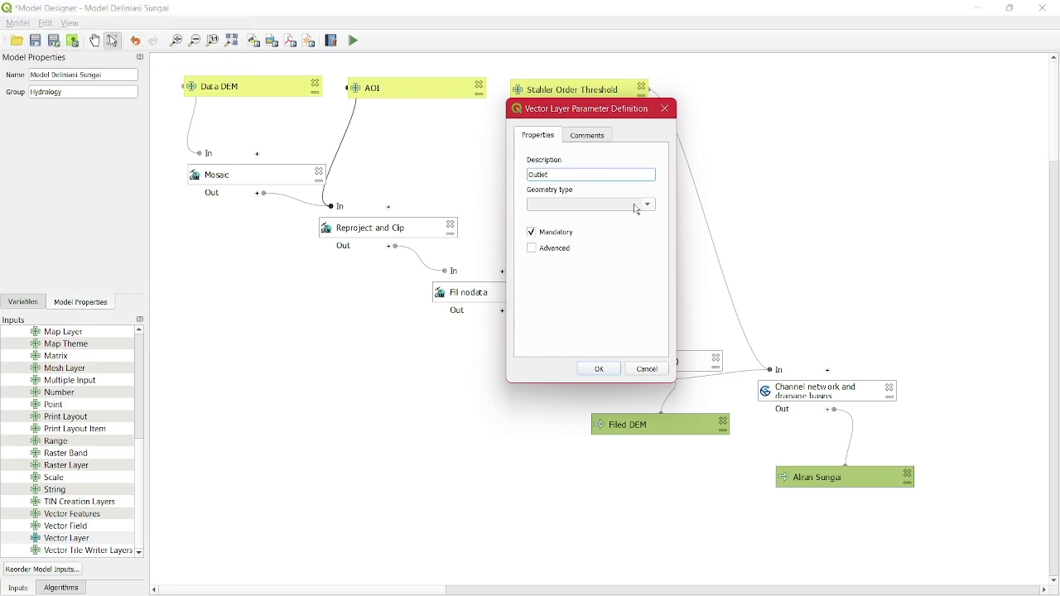
- Set the Outlet input's geometry type to Point, add it, and place it beside Stahler Order Threshold
{"action": "left_click", "coordinate": [637, 209]}
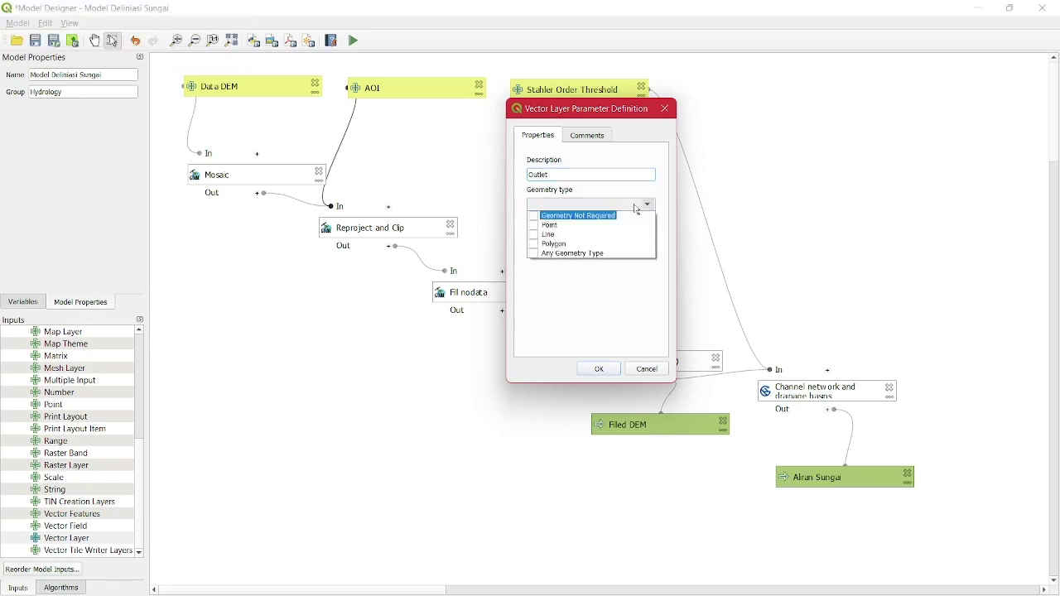
{"action": "left_click", "coordinate": [546, 226]}
{"action": "left_click", "coordinate": [555, 353]}
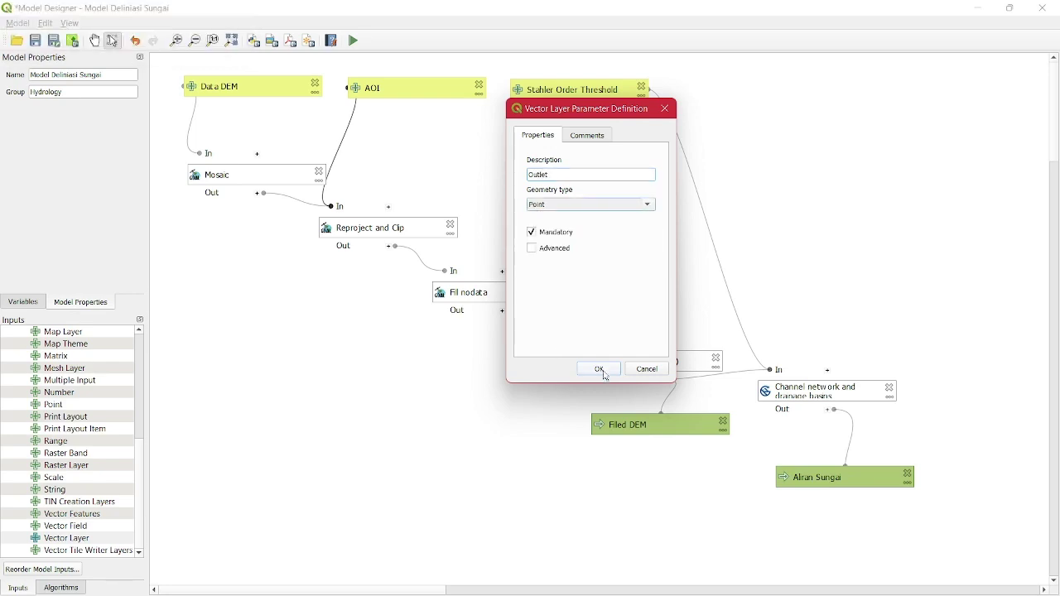
{"action": "left_click", "coordinate": [600, 370]}
{"action": "left_click_drag", "start_coordinate": [693, 95], "coordinate": [702, 91]}
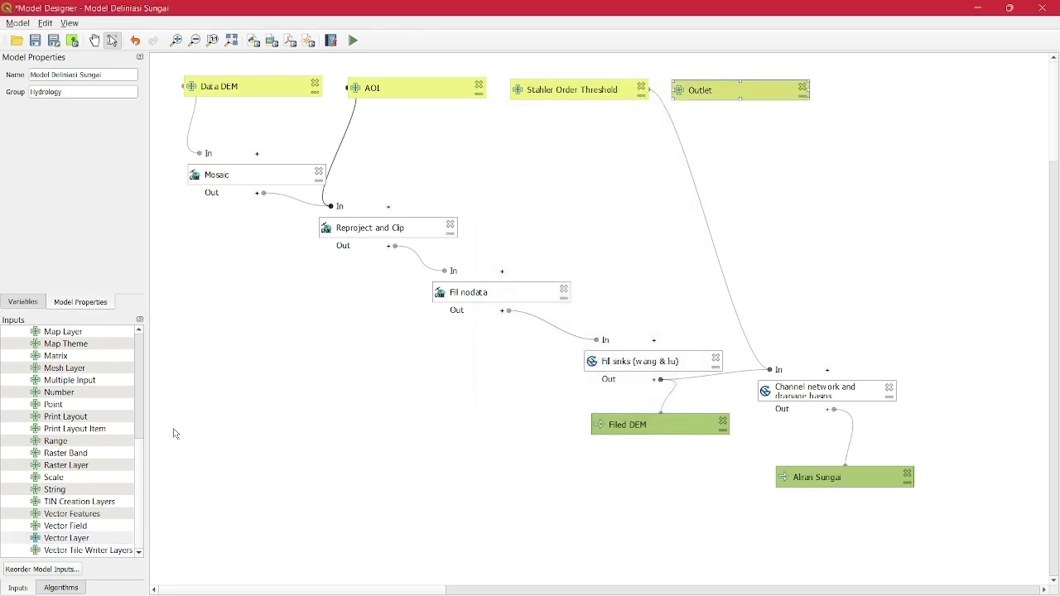
- Create a Number model input and describe it as "Tolerance"
{"action": "scroll", "coordinate": [139, 469], "scroll_direction": "up", "scroll_amount": 1}
{"action": "scroll", "coordinate": [141, 472], "scroll_direction": "down", "scroll_amount": 1}
{"action": "scroll", "coordinate": [142, 470], "scroll_direction": "up", "scroll_amount": 1}
{"action": "double_click", "coordinate": [58, 404]}
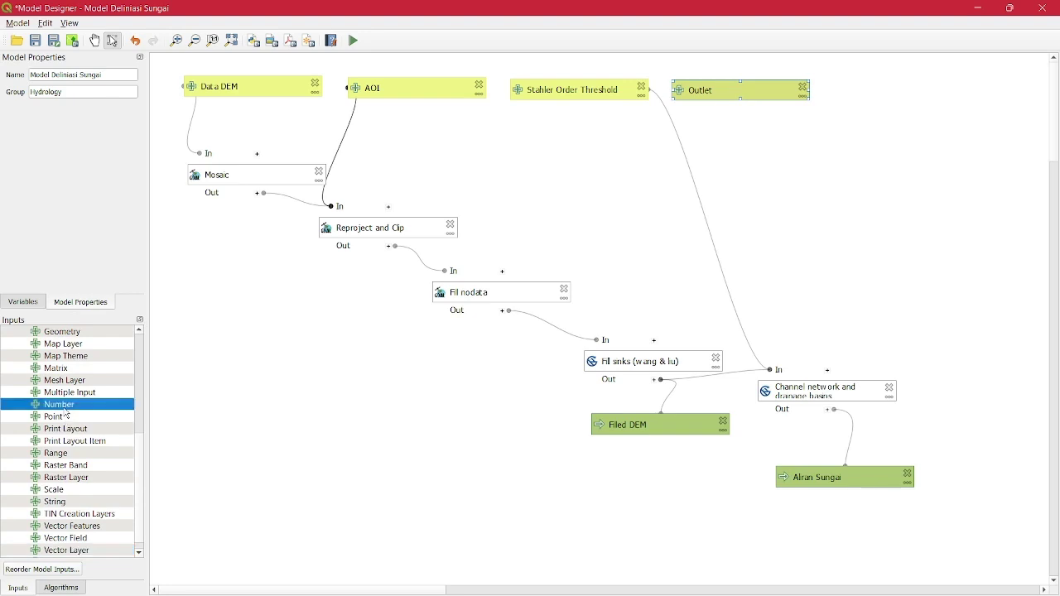
{"action": "left_click", "coordinate": [589, 173]}
{"action": "key", "text": "Caps_Lock"}
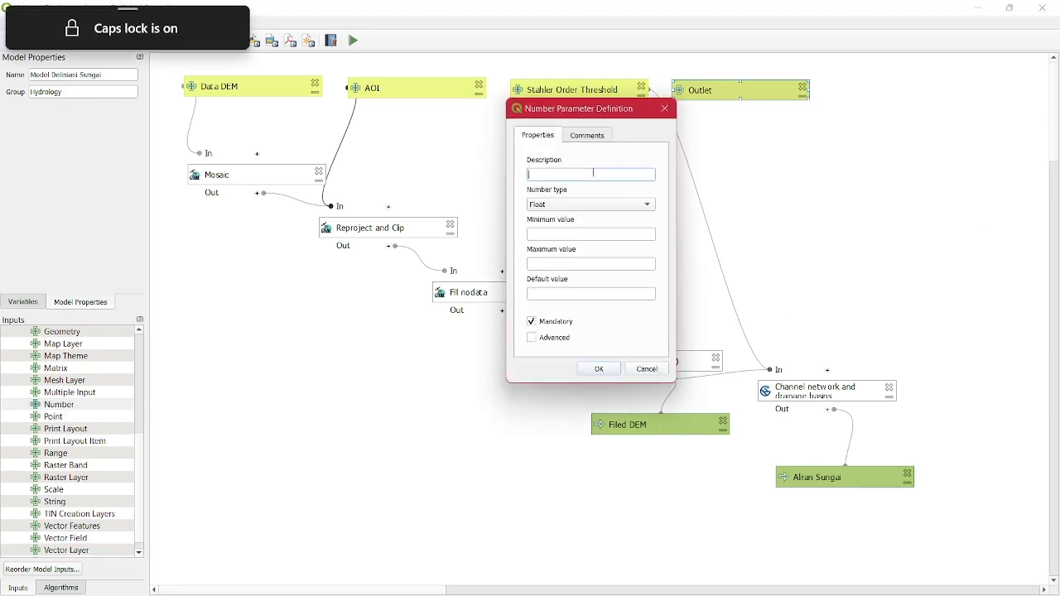
{"action": "key", "text": "Caps_Lock"}
{"action": "type", "text": "Tolerance"}
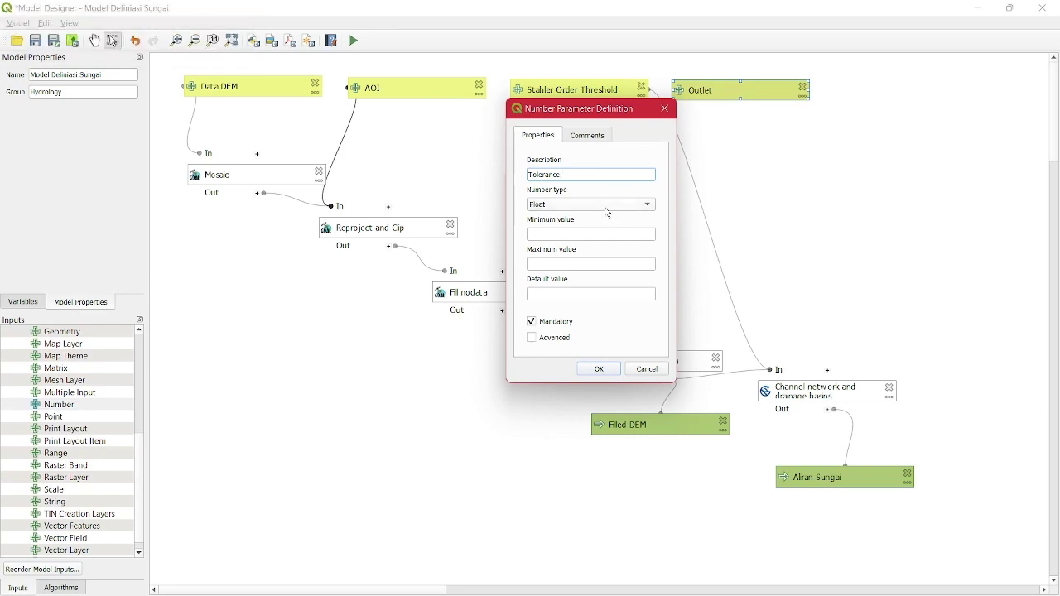
- Set the Tolerance input's default value to 100, add it, and place it beside Outlet
{"action": "left_click", "coordinate": [602, 236]}
{"action": "left_click", "coordinate": [579, 265]}
{"action": "left_click", "coordinate": [560, 297]}
{"action": "type", "text": "1000"}
{"action": "left_click", "coordinate": [597, 368]}
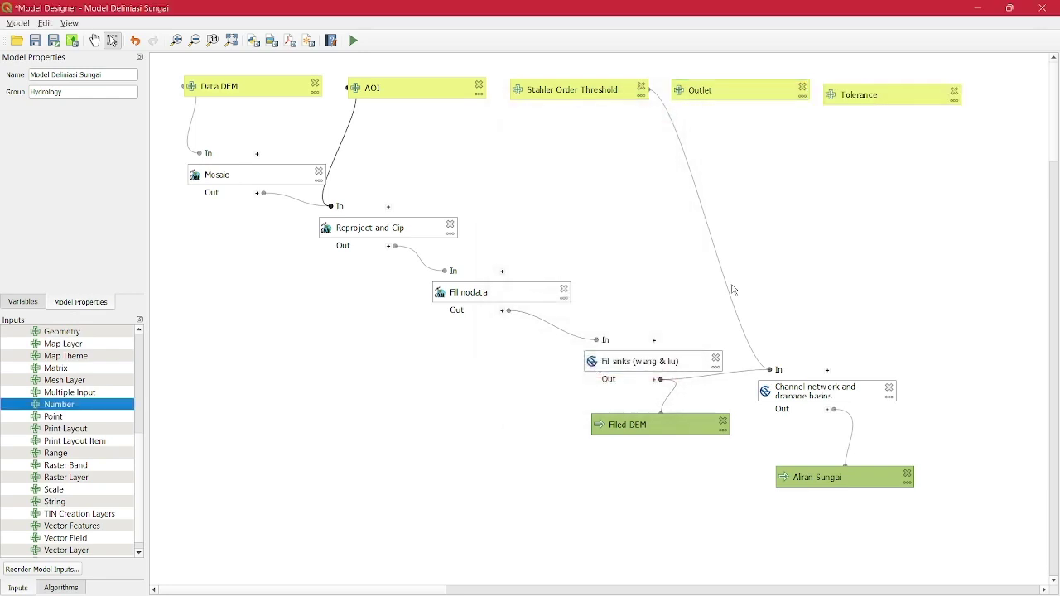
{"action": "left_click_drag", "start_coordinate": [904, 93], "coordinate": [901, 84]}
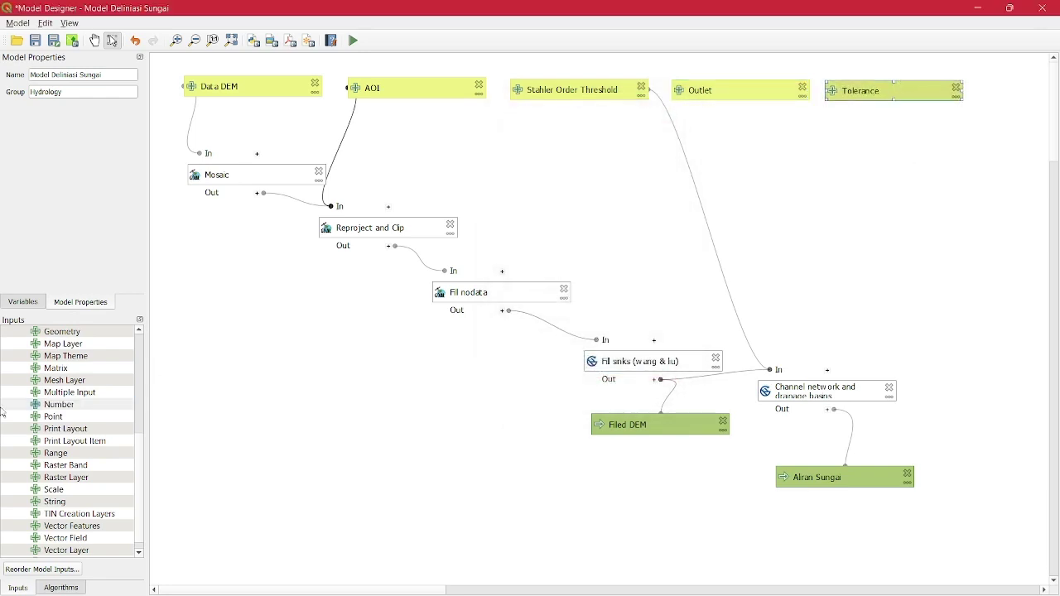
- Start adding the Snap geometries to layer algorithm and describe it as "Snap pour point"
{"action": "left_click", "coordinate": [56, 588]}
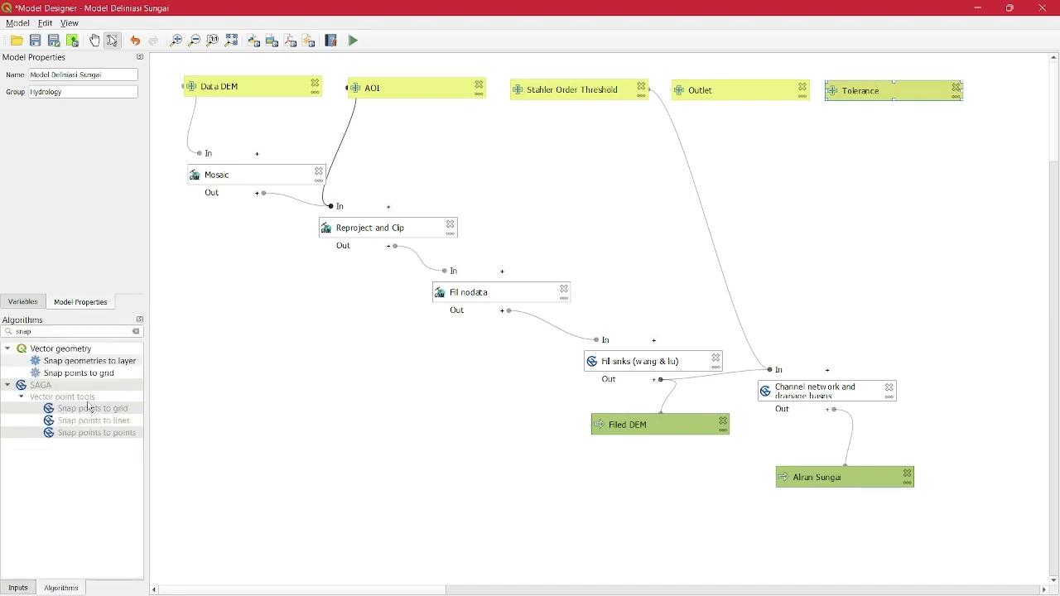
{"action": "double_click", "coordinate": [80, 362]}
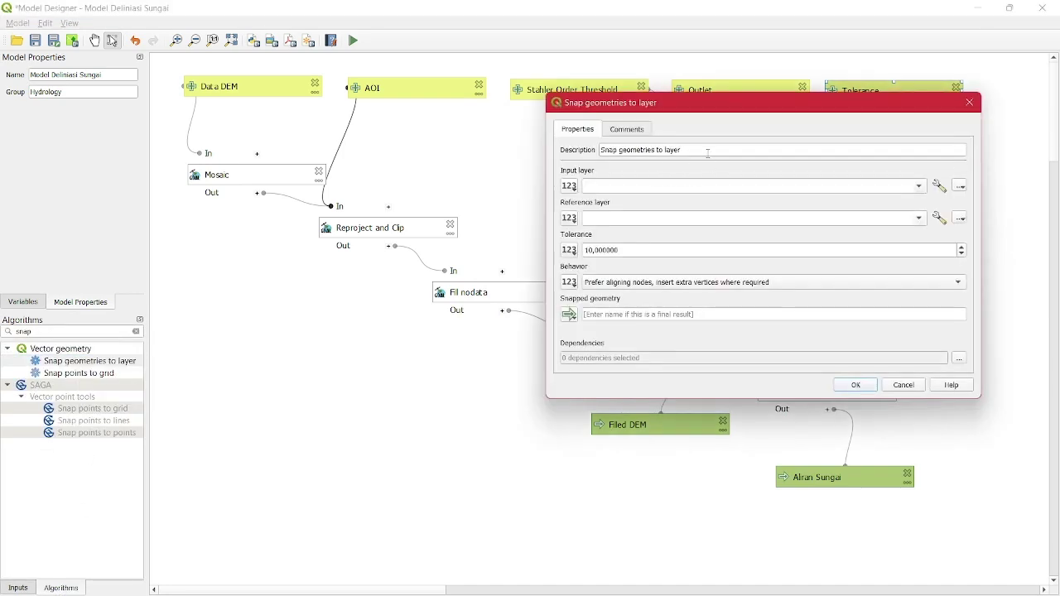
{"action": "left_click_drag", "start_coordinate": [700, 150], "coordinate": [530, 148]}
{"action": "key", "text": "Caps_Lock"}
{"action": "type", "text": "Sn"}
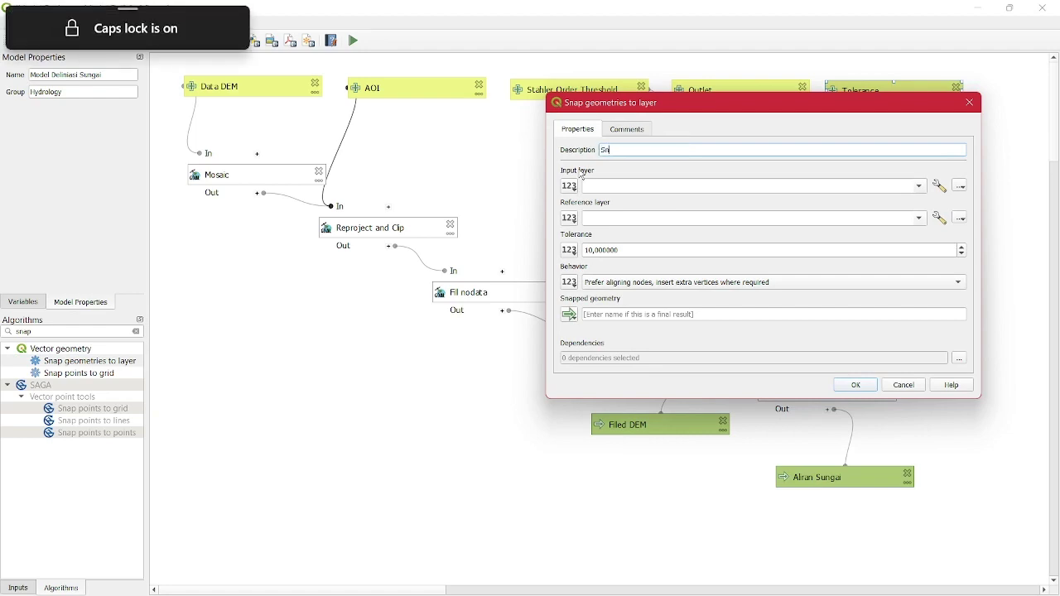
{"action": "type", "text": "ap pour point"}
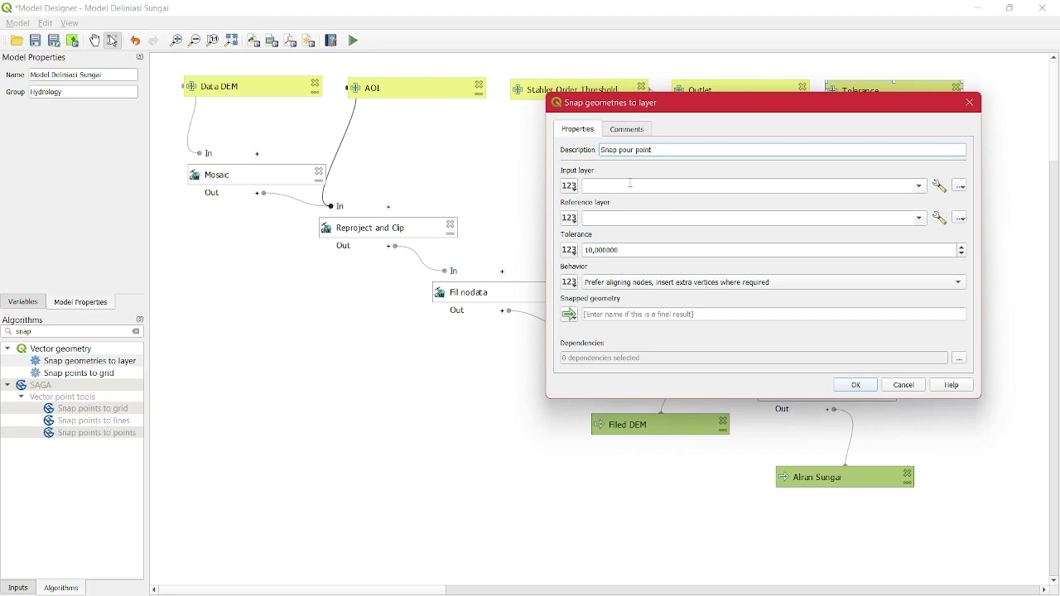
- Use the Outlet model input as the input layer of Snap pour point
{"action": "left_click", "coordinate": [561, 190]}
{"action": "left_click", "coordinate": [573, 189]}
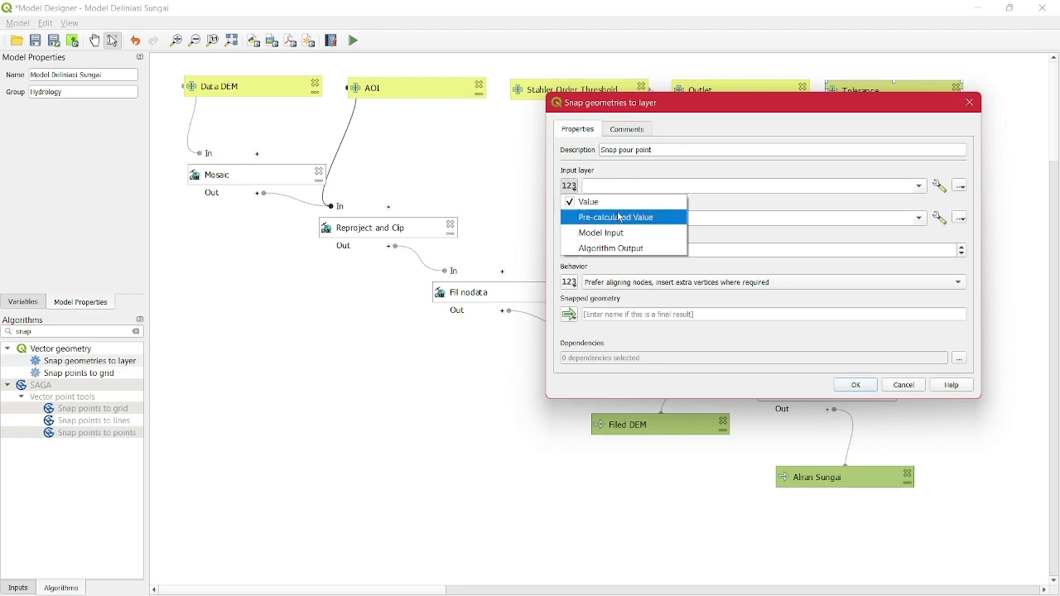
{"action": "left_click", "coordinate": [601, 234]}
{"action": "left_click", "coordinate": [646, 186]}
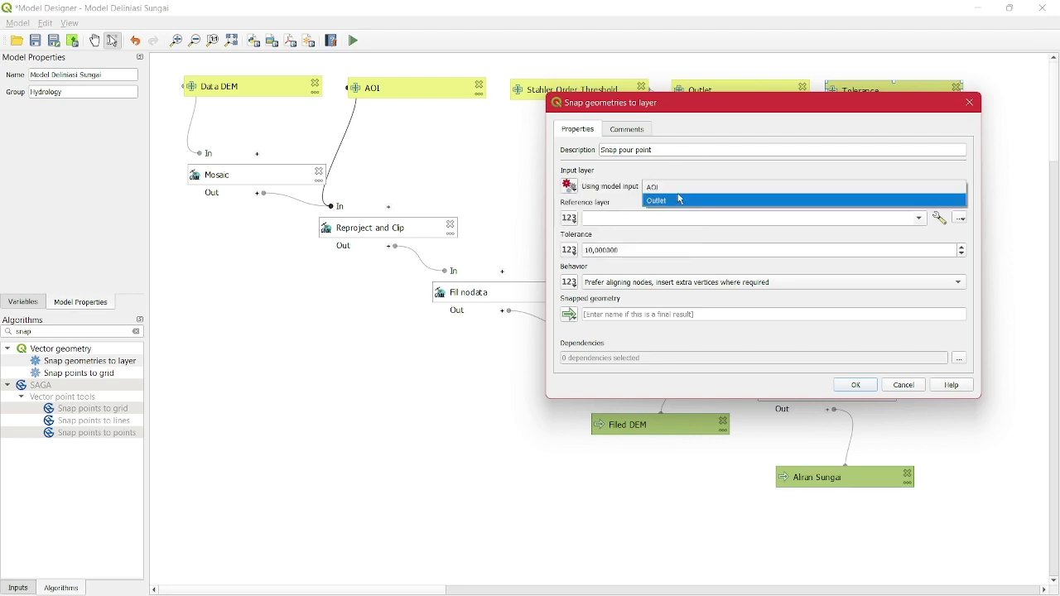
{"action": "left_click", "coordinate": [639, 199]}
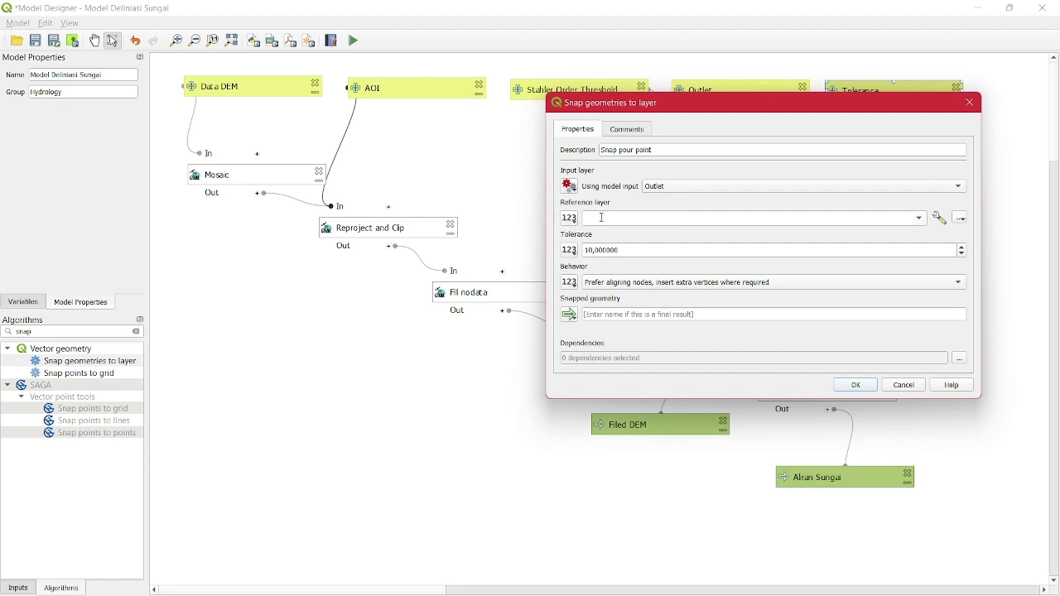
- Use the Channels output from Channel network and drainage basins as the snapping reference layer
{"action": "left_click_drag", "start_coordinate": [670, 106], "coordinate": [303, 95]}
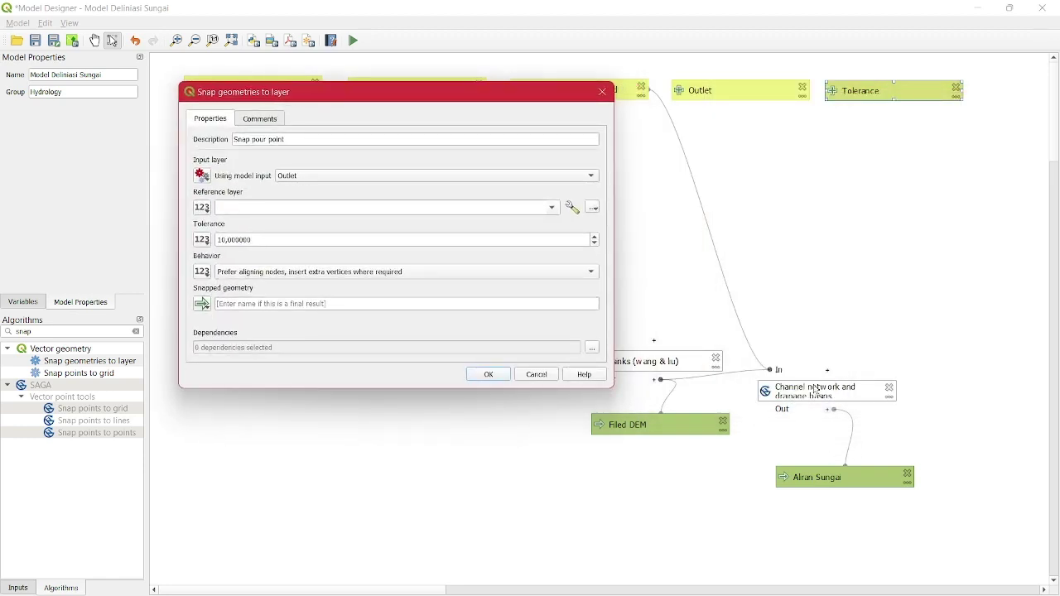
{"action": "left_click", "coordinate": [202, 207]}
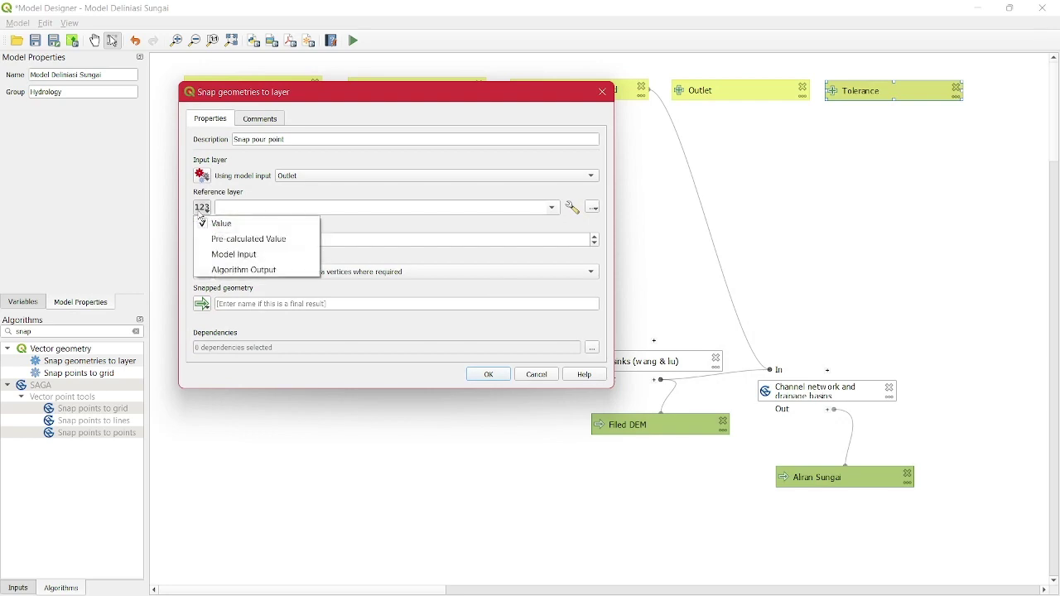
{"action": "left_click", "coordinate": [235, 270]}
{"action": "left_click", "coordinate": [353, 212]}
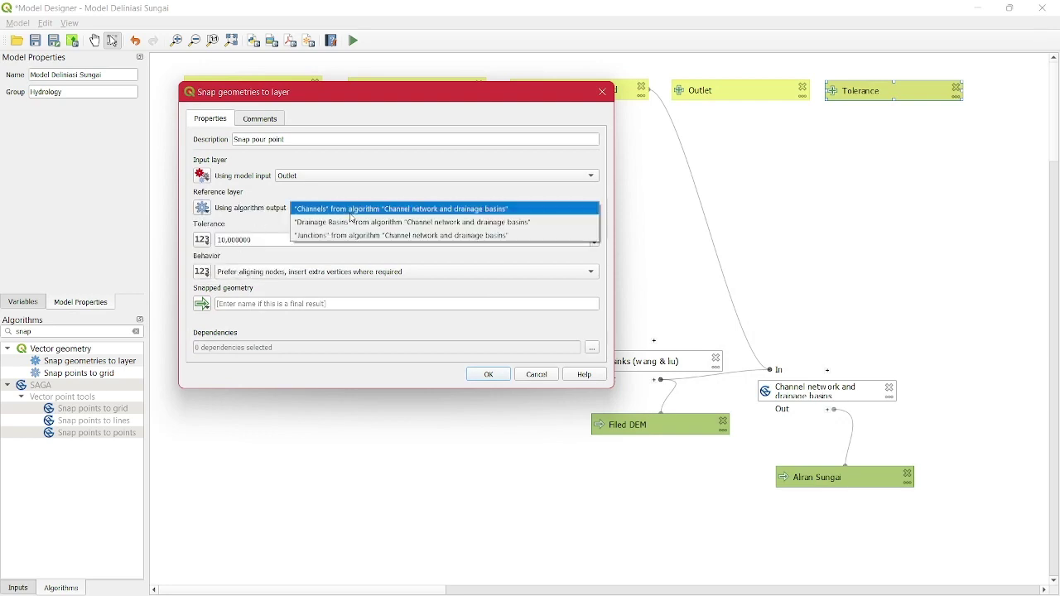
{"action": "left_click", "coordinate": [355, 212]}
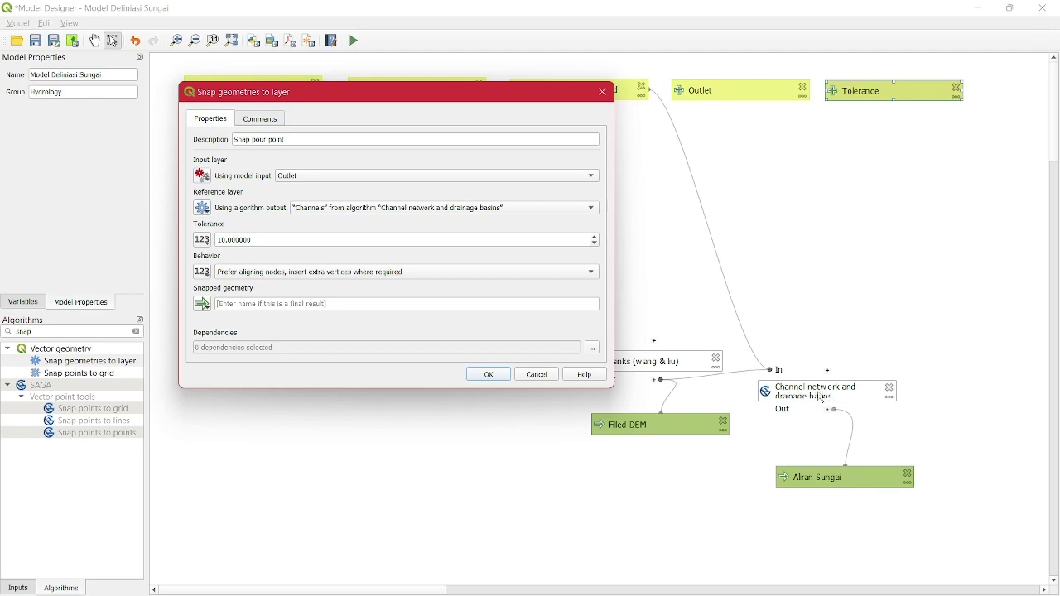
- Take the snapping tolerance from the Tolerance model input
{"action": "left_click", "coordinate": [210, 244]}
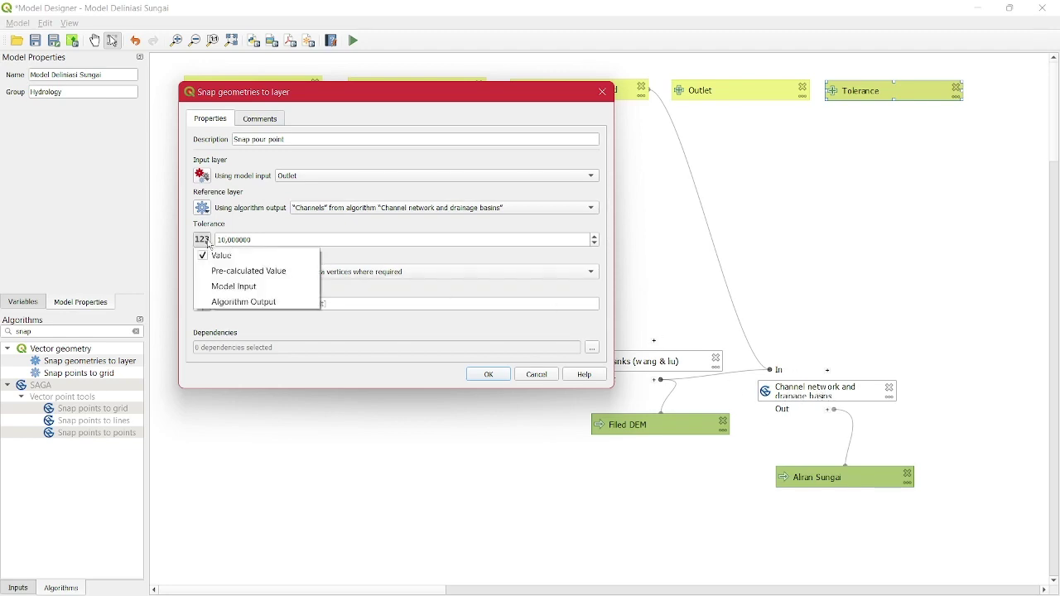
{"action": "left_click", "coordinate": [246, 287]}
{"action": "left_click", "coordinate": [335, 242]}
{"action": "left_click", "coordinate": [331, 253]}
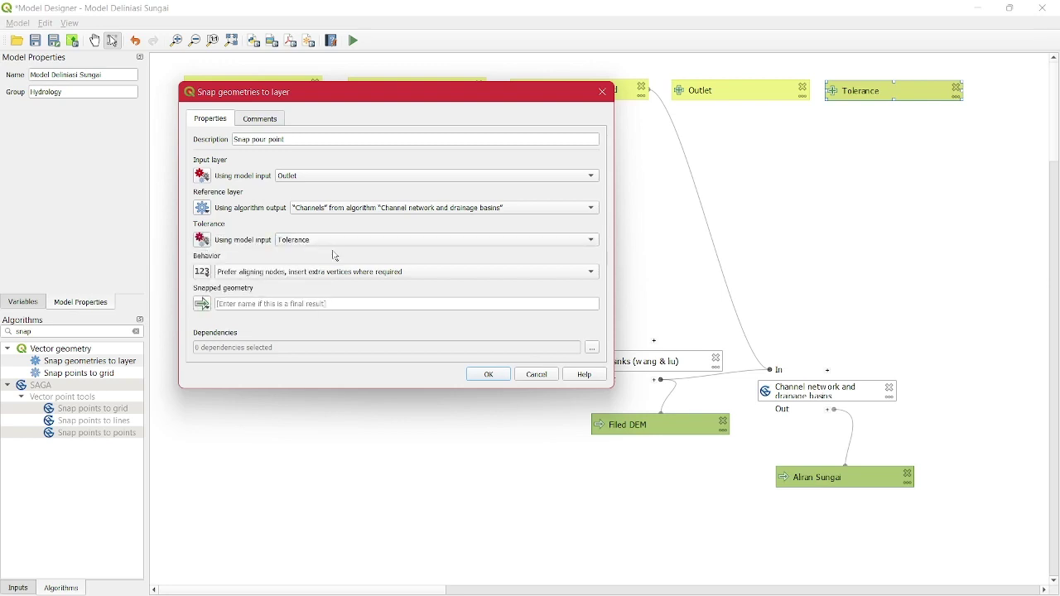
- Add Snap pour point to the model and place it beneath the Tolerance input
{"action": "left_click", "coordinate": [494, 380]}
{"action": "left_click_drag", "start_coordinate": [990, 458], "coordinate": [910, 218]}
{"action": "left_click", "coordinate": [402, 387]}
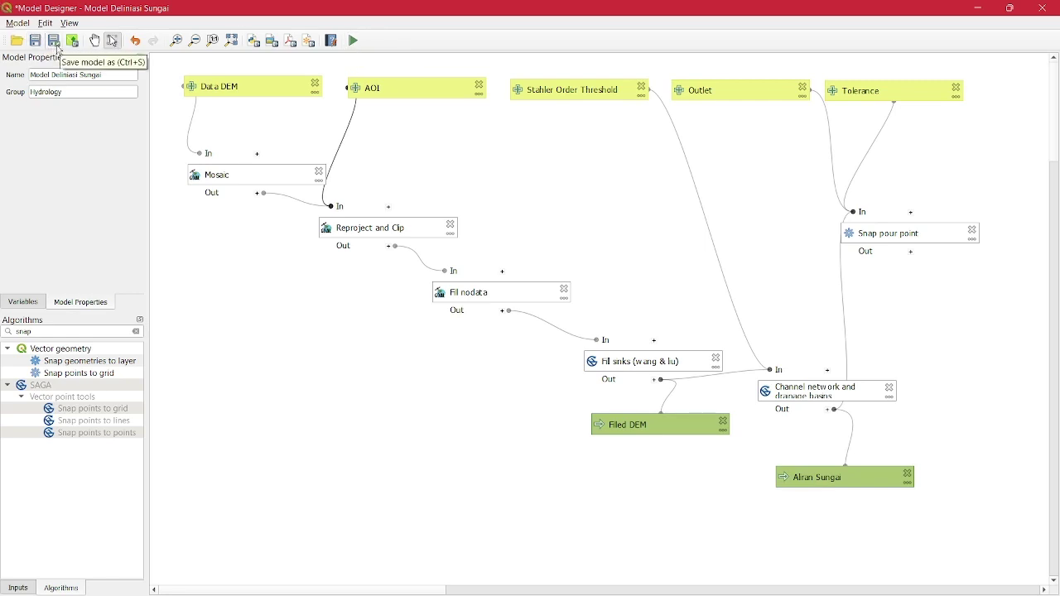
- Save the model in the models folder as "Model Deliniasi Sungai"
{"action": "left_click", "coordinate": [35, 41]}
{"action": "key", "text": "Caps_Lock"}
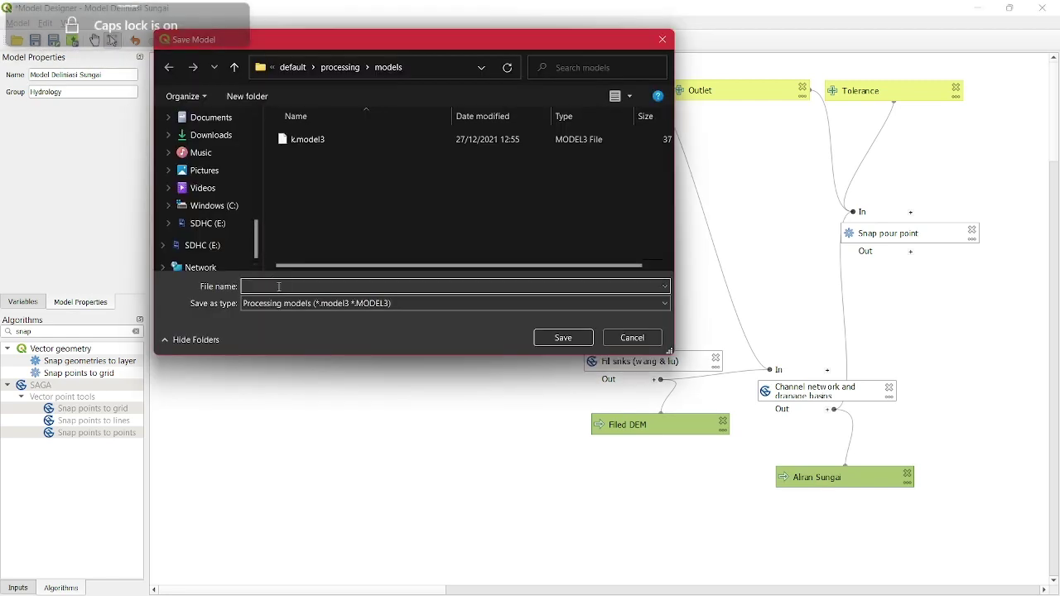
{"action": "type", "text": "Mode"}
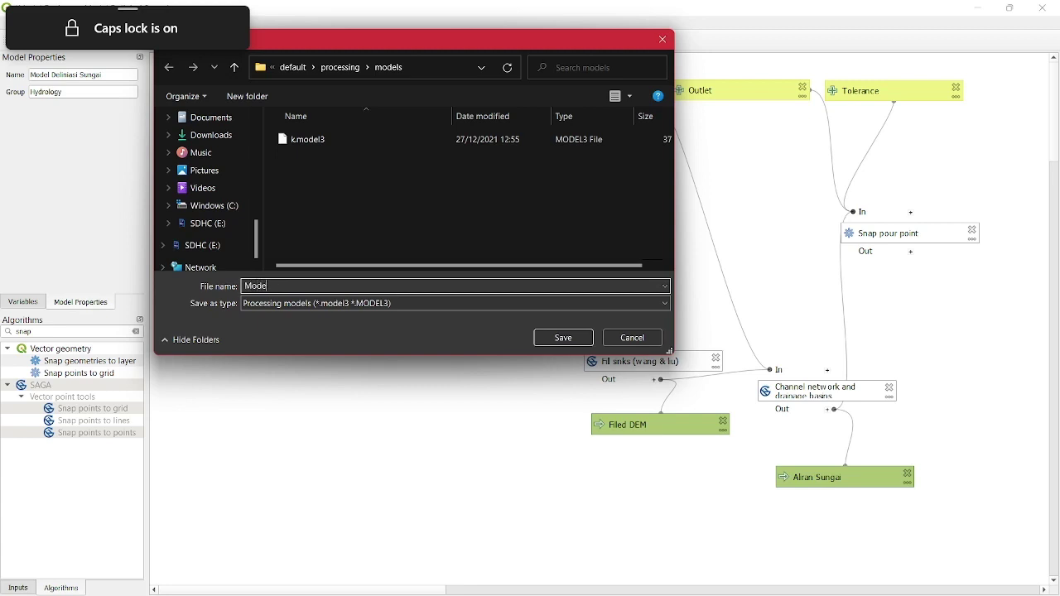
{"action": "type", "text": "l Deliniasi Sungai"}
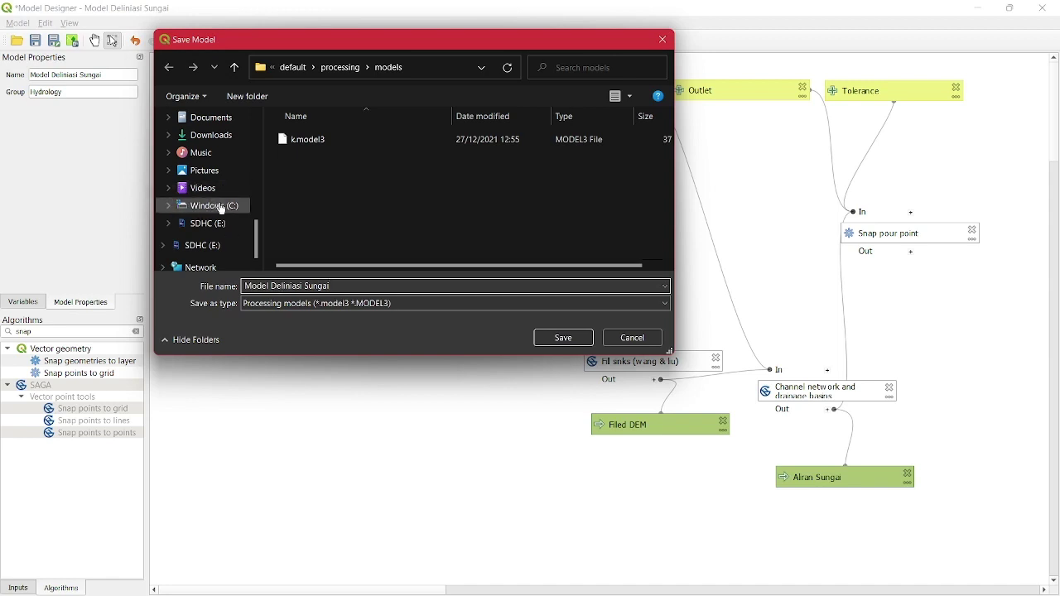
{"action": "left_click", "coordinate": [563, 338]}
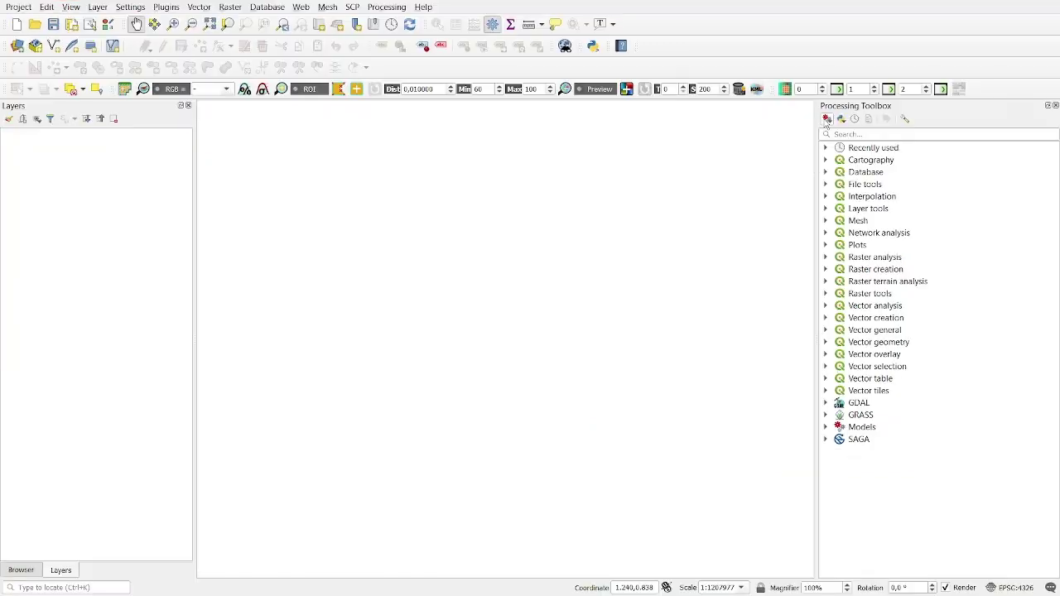
- Open the existing model file Model Deliniasi Sungai.model3 from the Processing Toolbox
{"action": "left_click", "coordinate": [827, 119]}
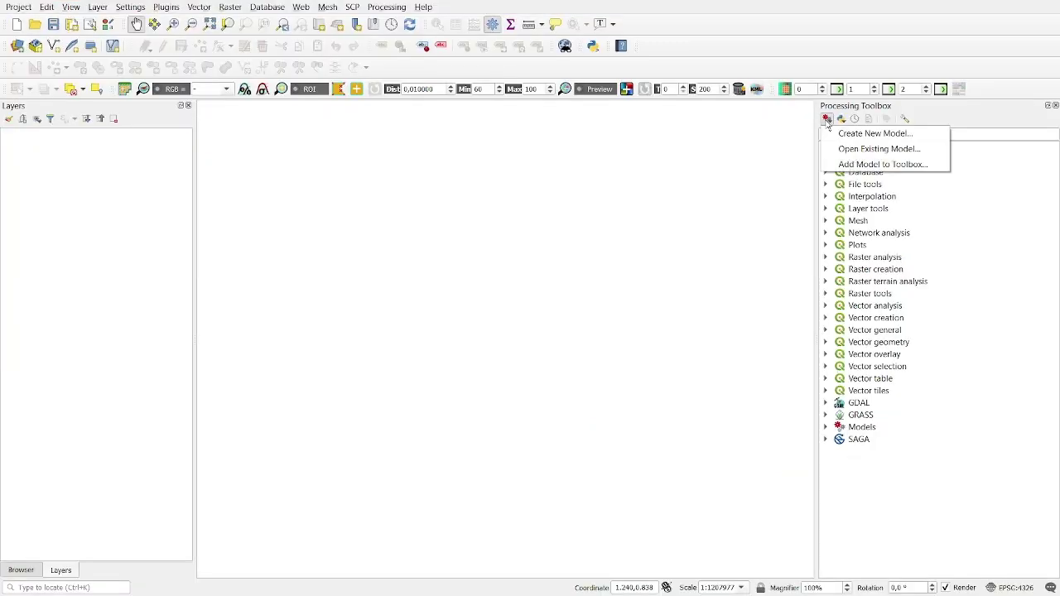
{"action": "left_click", "coordinate": [704, 171]}
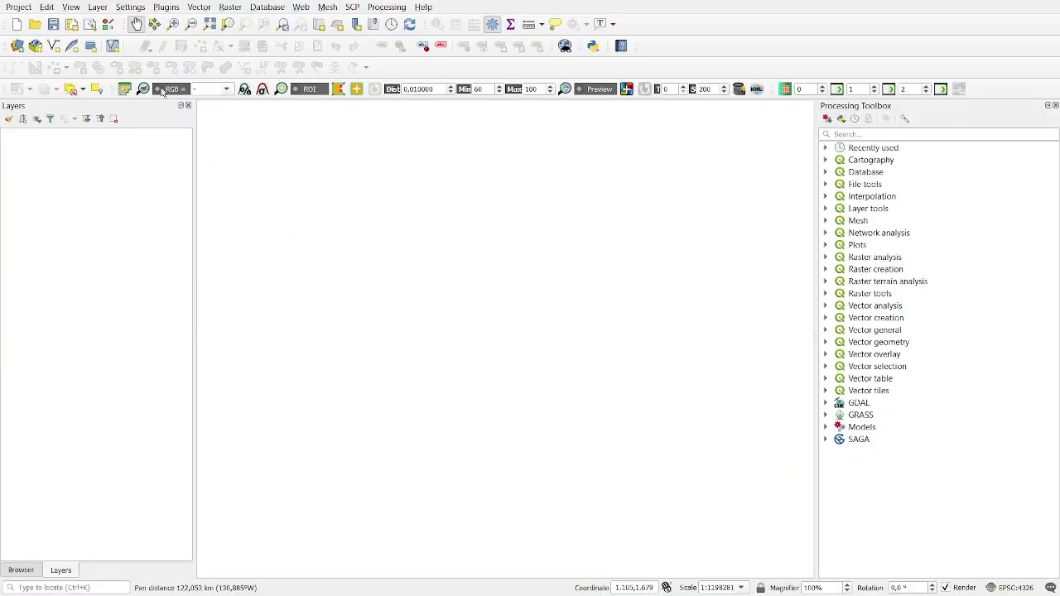
{"action": "left_click", "coordinate": [825, 120]}
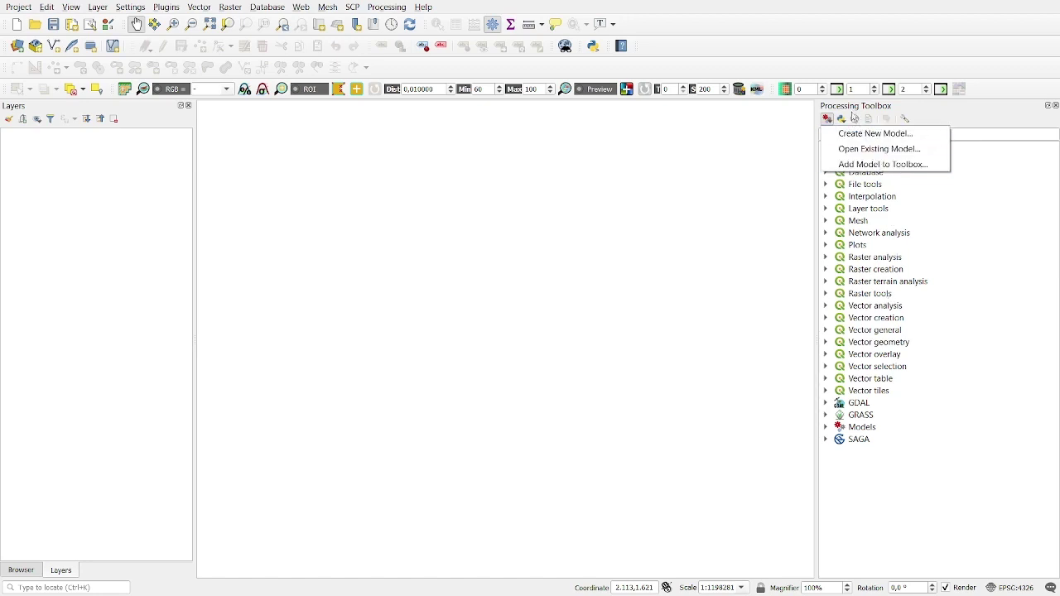
{"action": "left_click", "coordinate": [864, 151]}
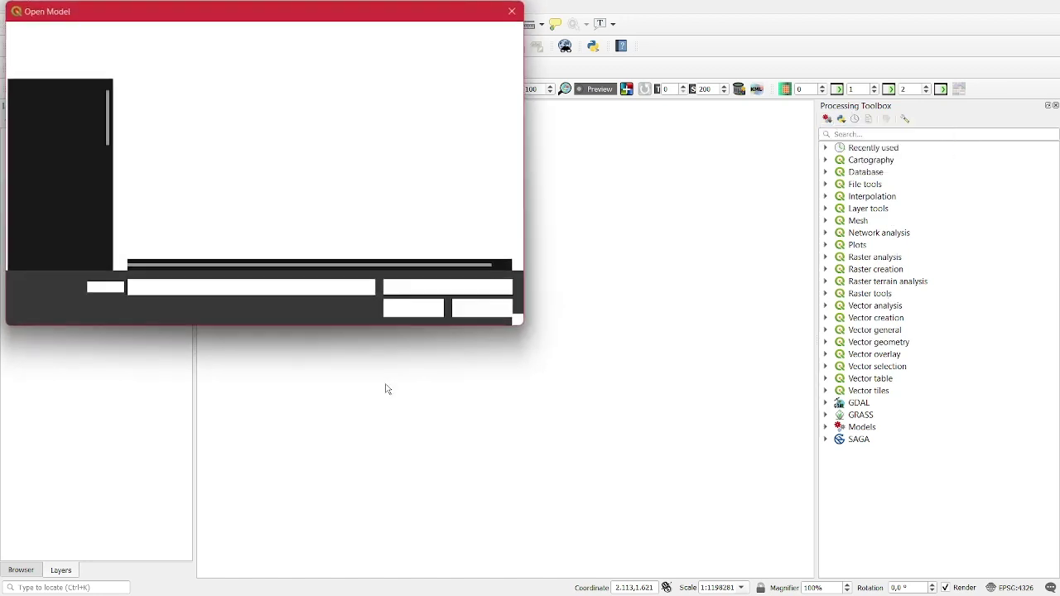
{"action": "left_click", "coordinate": [348, 134]}
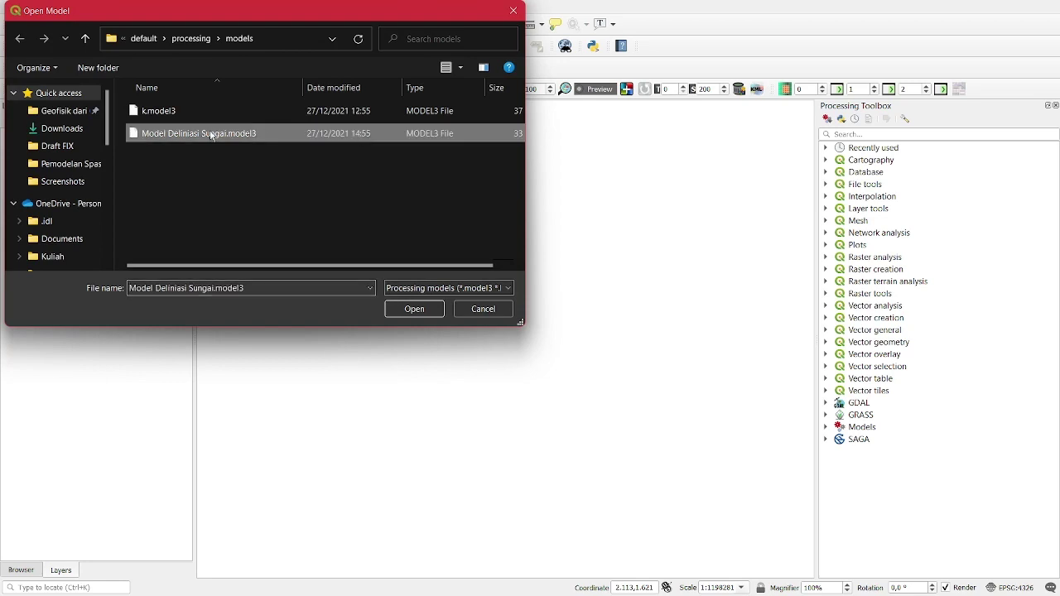
{"action": "left_click", "coordinate": [414, 308]}
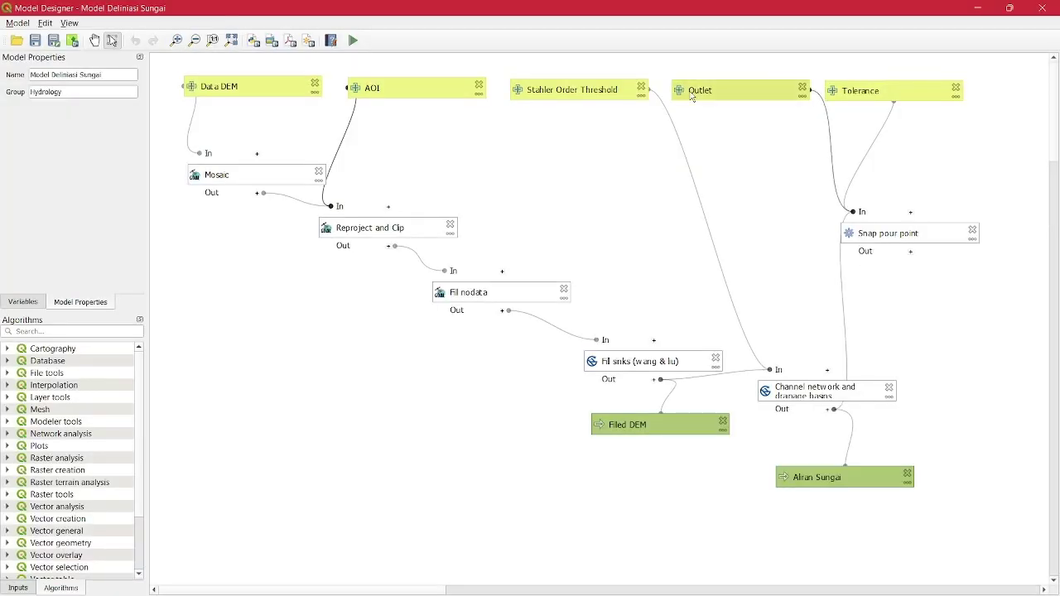
- Review the model's run parameters without running it, and put the Model Designer window away
{"action": "left_click", "coordinate": [1009, 7]}
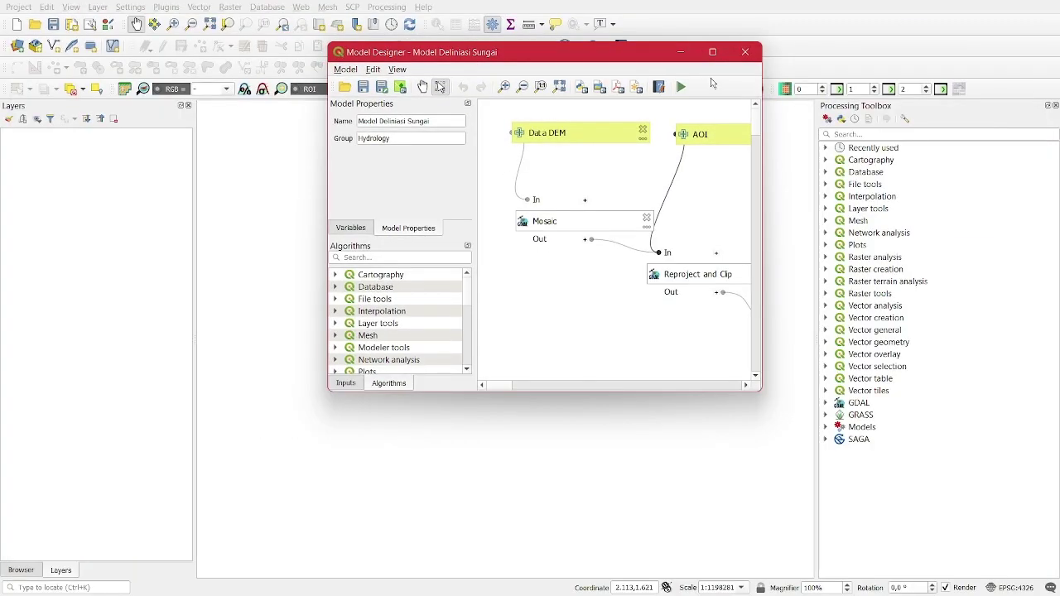
{"action": "left_click", "coordinate": [681, 87]}
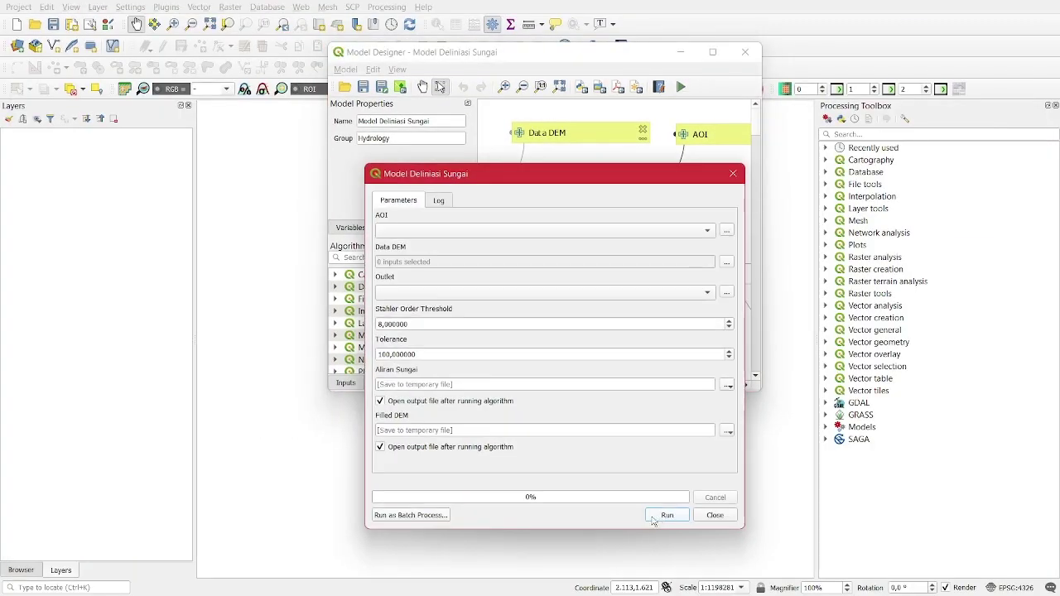
{"action": "left_click_drag", "start_coordinate": [518, 170], "coordinate": [482, 47]}
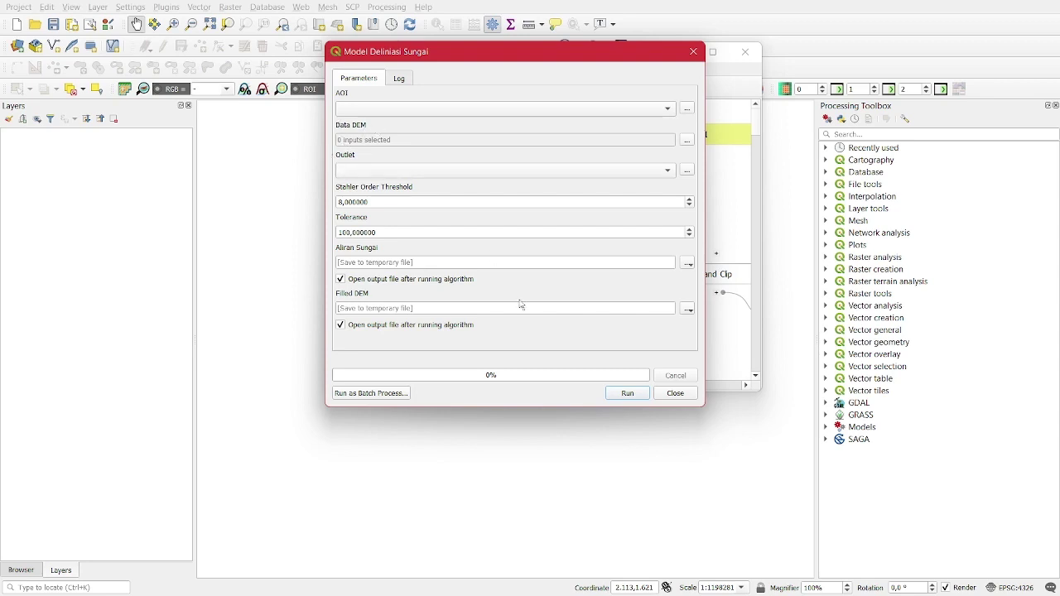
{"action": "left_click", "coordinate": [676, 394]}
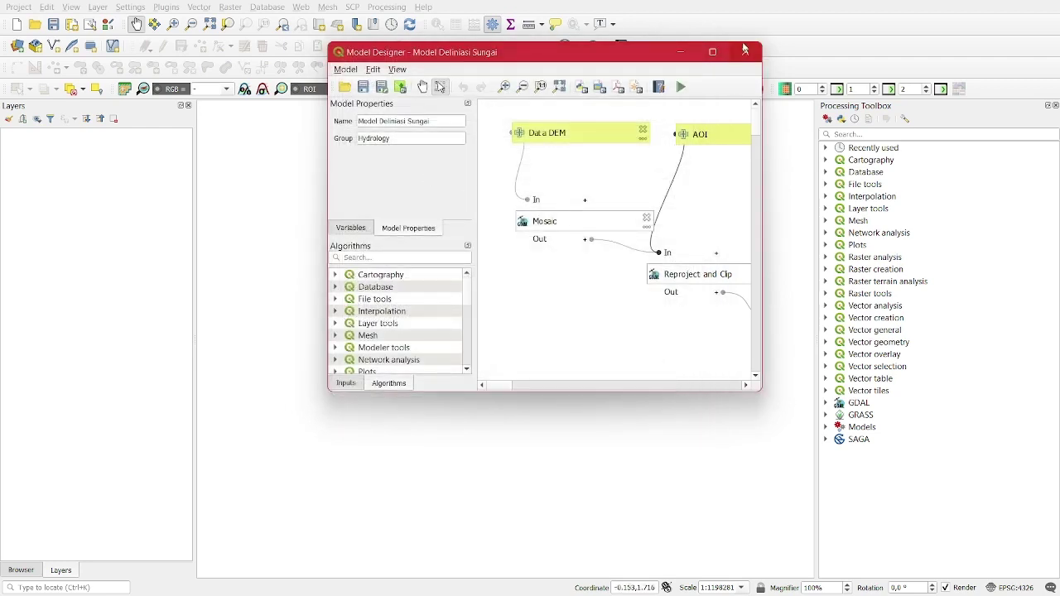
{"action": "left_click", "coordinate": [675, 52]}
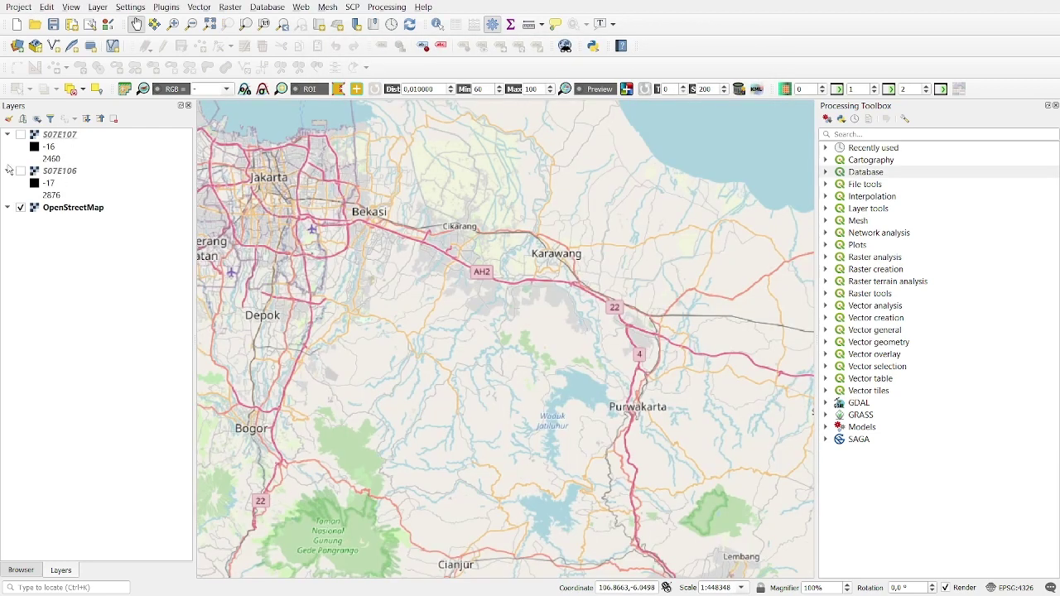
- Show the S07E106 and S07E107 DEM layers on the map
{"action": "left_click", "coordinate": [20, 171]}
{"action": "left_click", "coordinate": [25, 148]}
{"action": "left_click", "coordinate": [20, 134]}
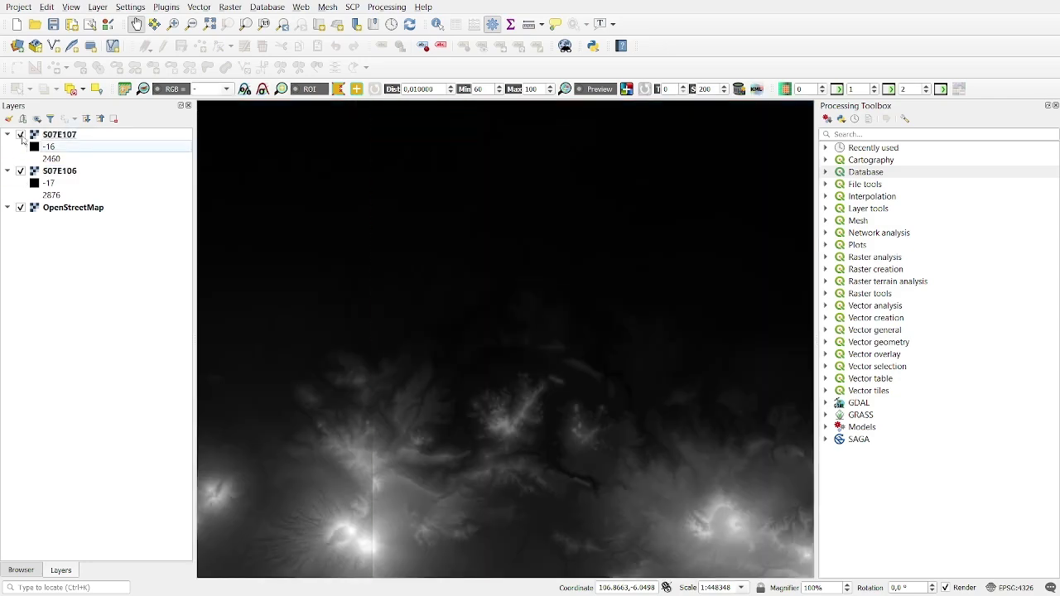
- Hide the S07E107 and S07E106 DEM layers, leaving only the OpenStreetMap base map shown
{"action": "left_click", "coordinate": [20, 134]}
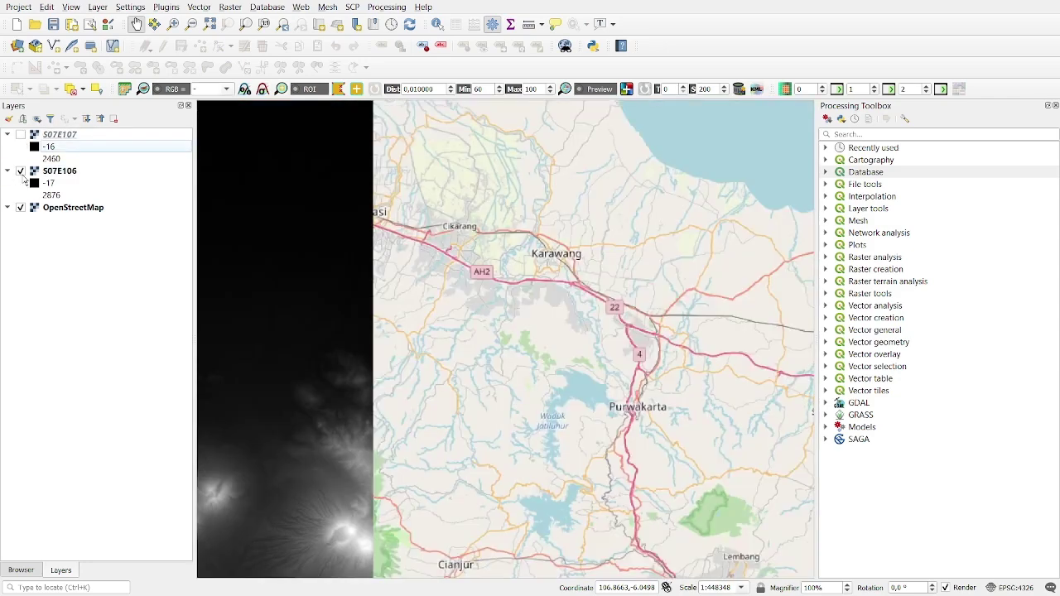
{"action": "left_click", "coordinate": [20, 171]}
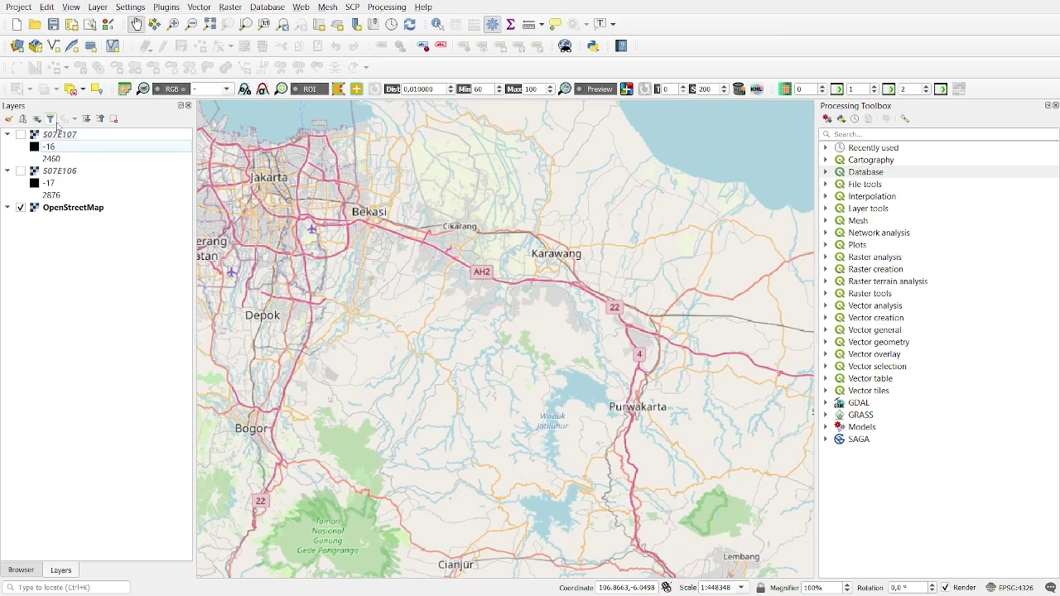
{"action": "key", "text": "ctrl+shift+n"}
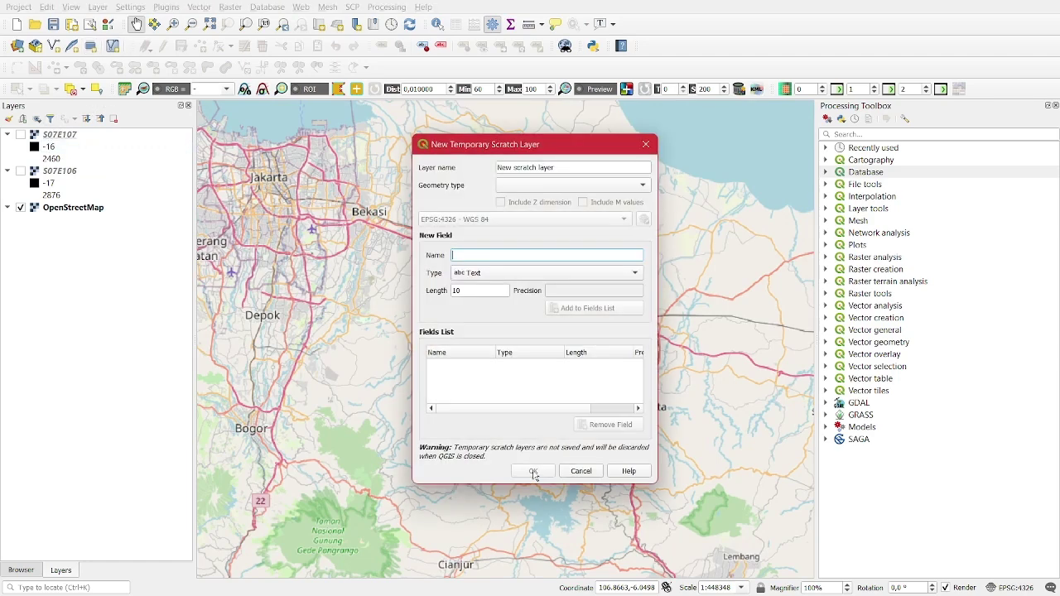
{"action": "left_click", "coordinate": [645, 149]}
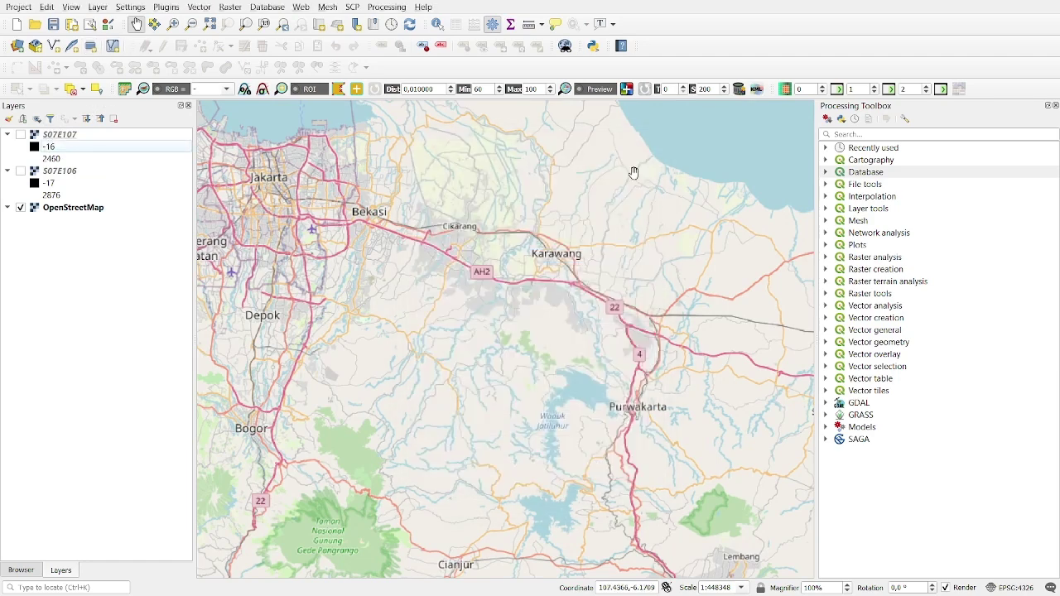
- Create a temporary scratch polygon layer named AOI in EPSG:32748 - WGS 84 / UTM zone 48S
{"action": "left_click", "coordinate": [91, 45]}
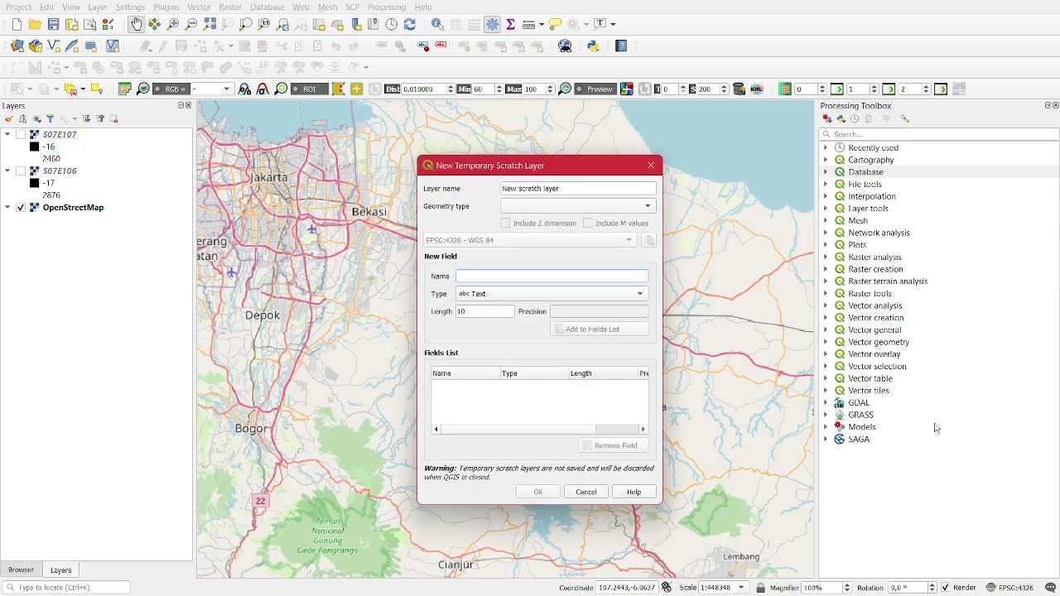
{"action": "triple_click", "coordinate": [573, 188]}
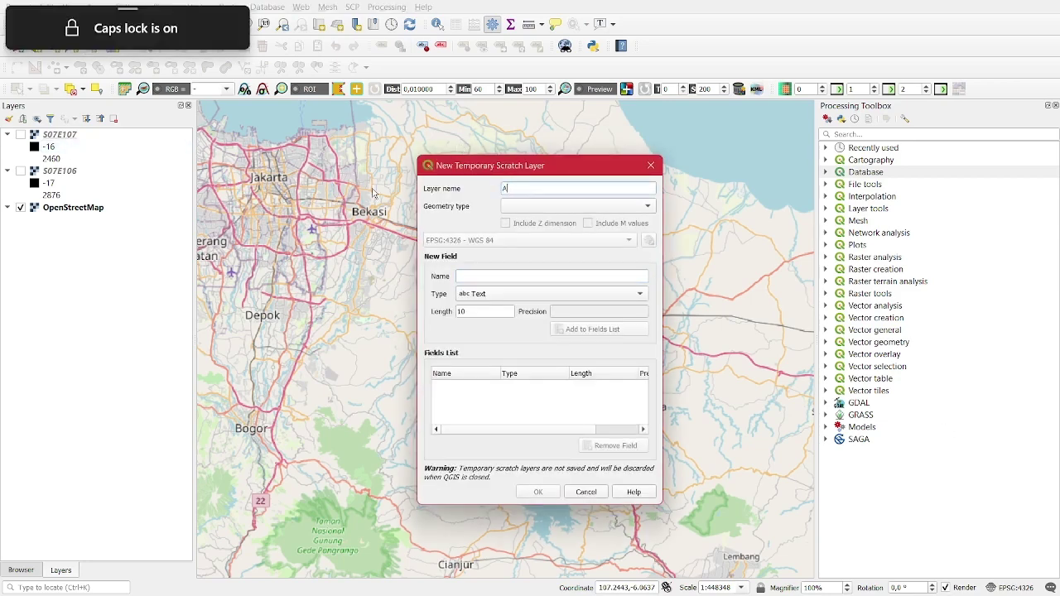
{"action": "key", "text": "Caps_Lock"}
{"action": "type", "text": "AOI"}
{"action": "left_click", "coordinate": [560, 206]}
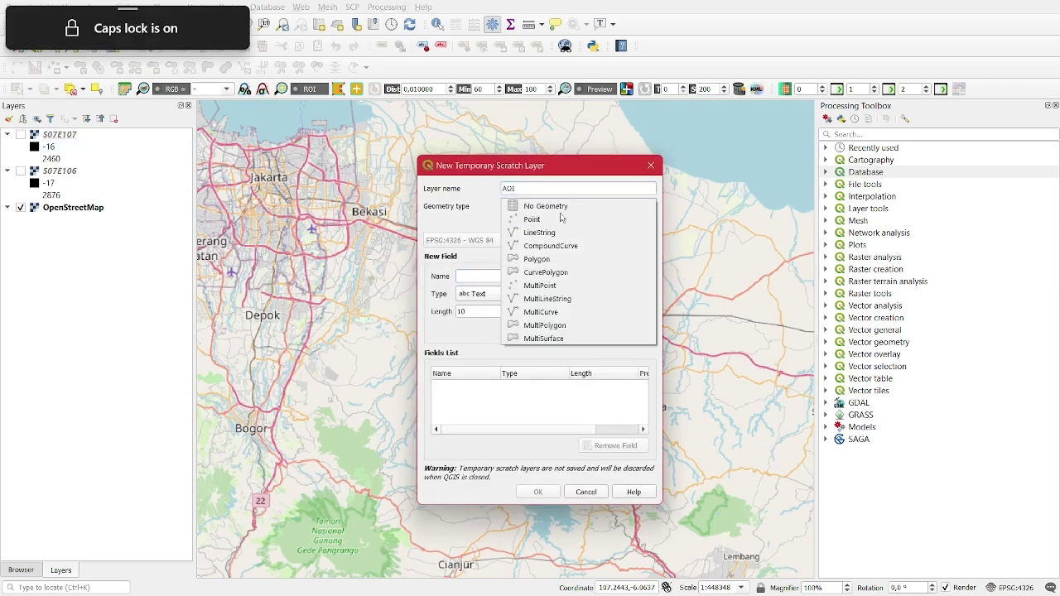
{"action": "left_click", "coordinate": [548, 259]}
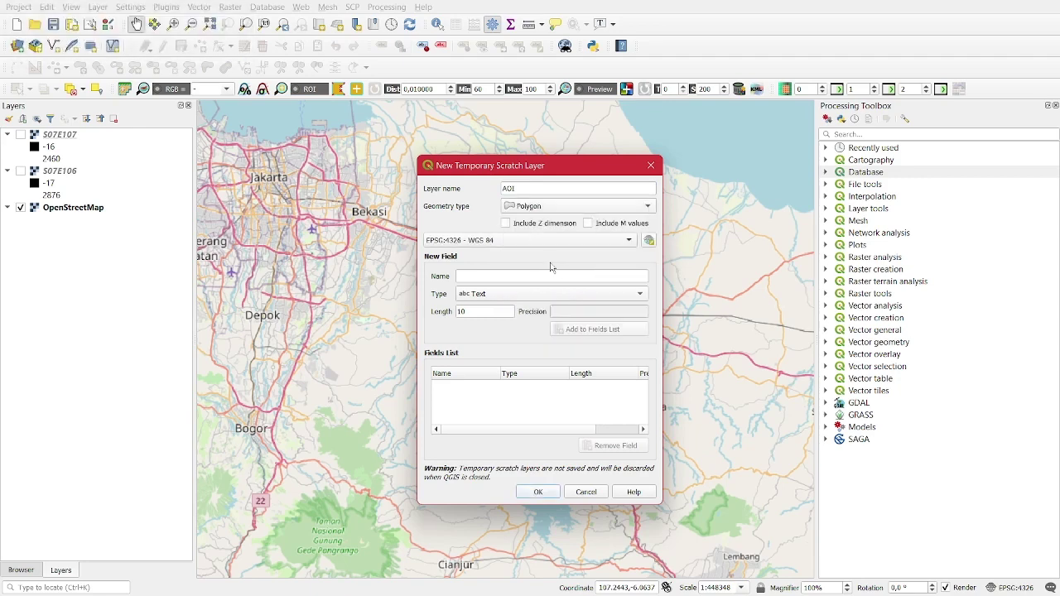
{"action": "left_click", "coordinate": [600, 241]}
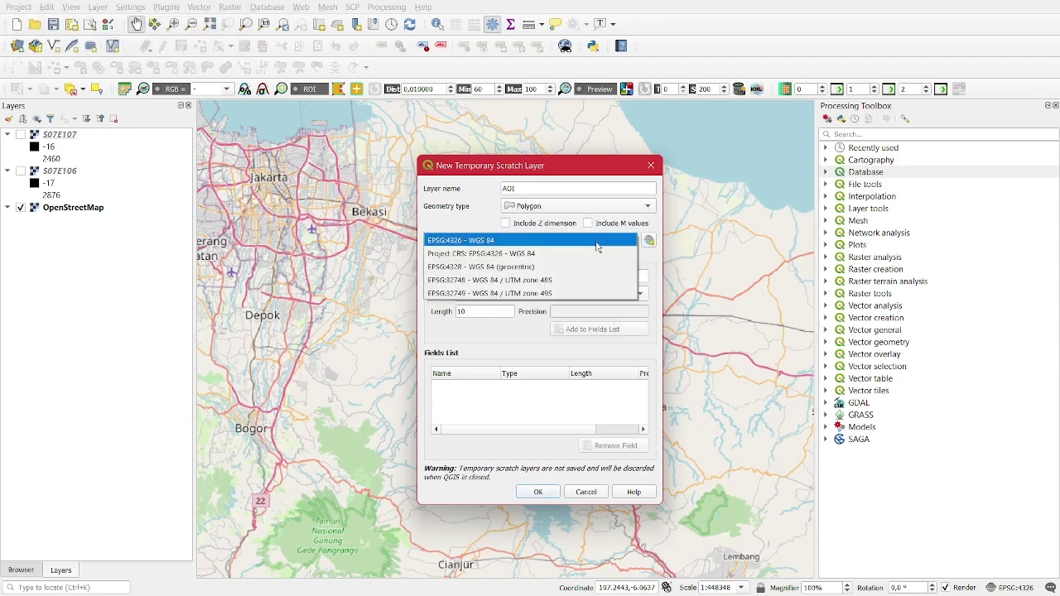
{"action": "left_click", "coordinate": [546, 282]}
{"action": "left_click", "coordinate": [537, 492]}
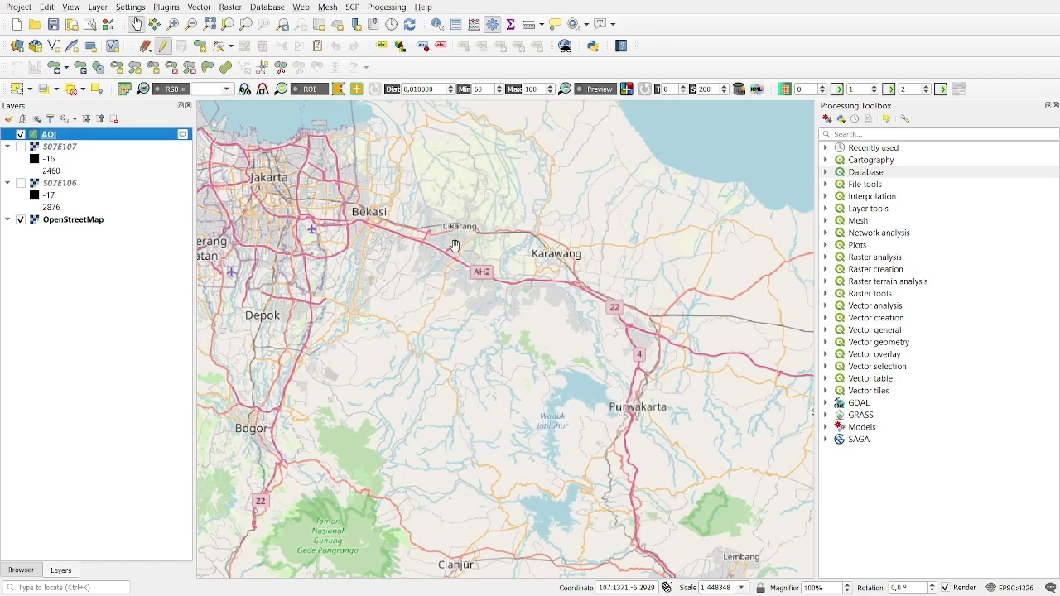
- Draw a roughly rectangular AOI polygon west of Waduk Jatiluhur, spanning about 106.98 to 107.26 longitude and -6.36 to -6.70 latitude
{"action": "left_click", "coordinate": [200, 45]}
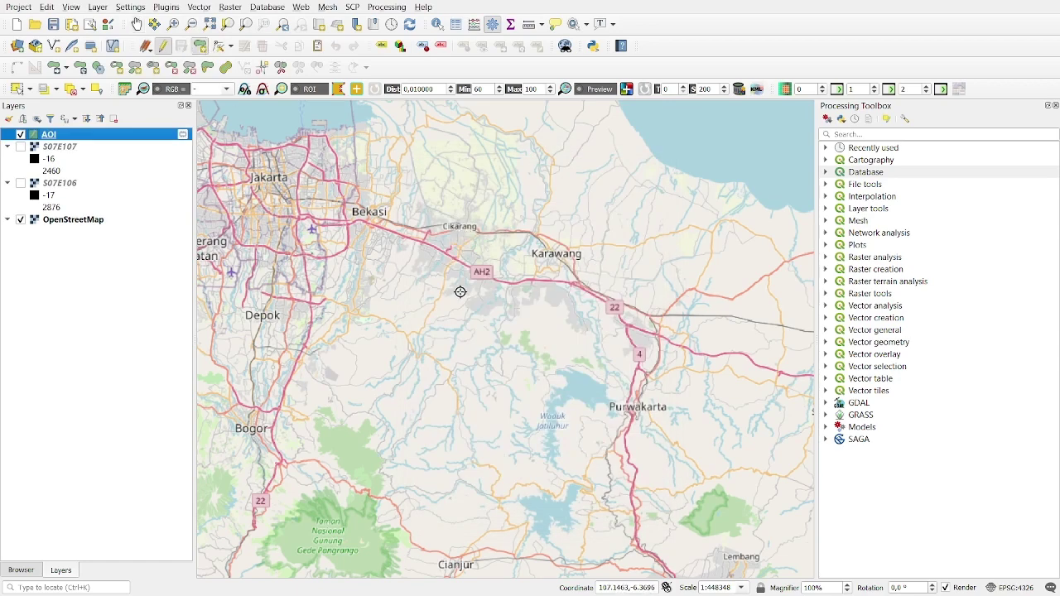
{"action": "left_click", "coordinate": [373, 284]}
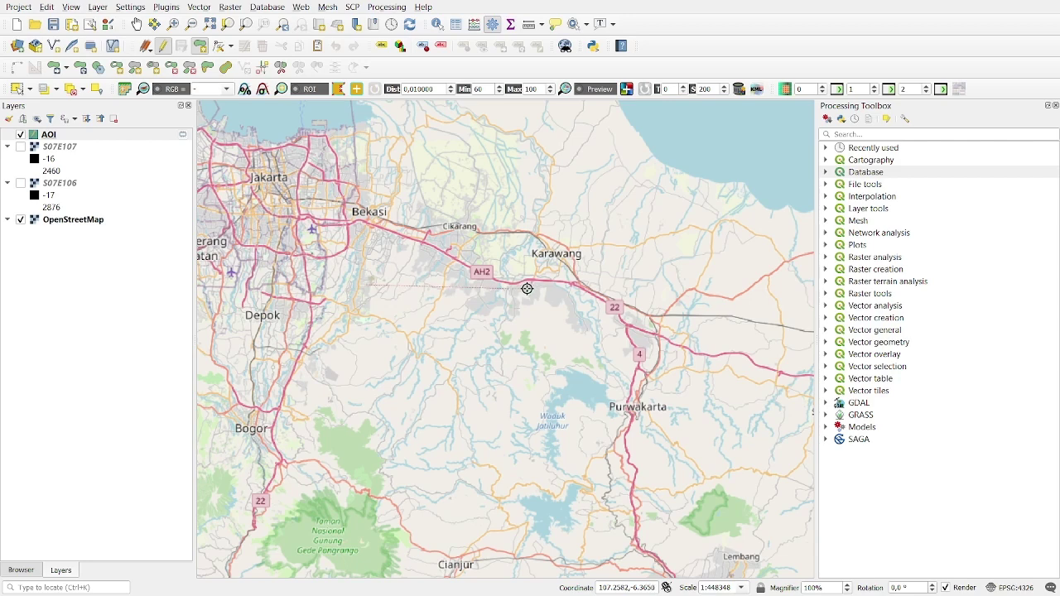
{"action": "left_click", "coordinate": [528, 288]}
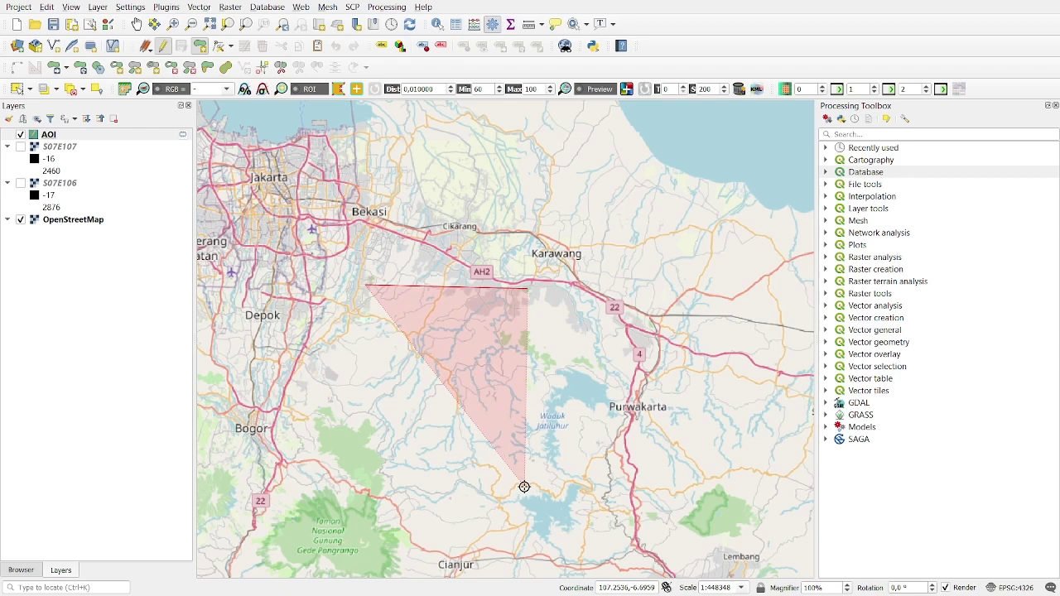
{"action": "left_click", "coordinate": [524, 487]}
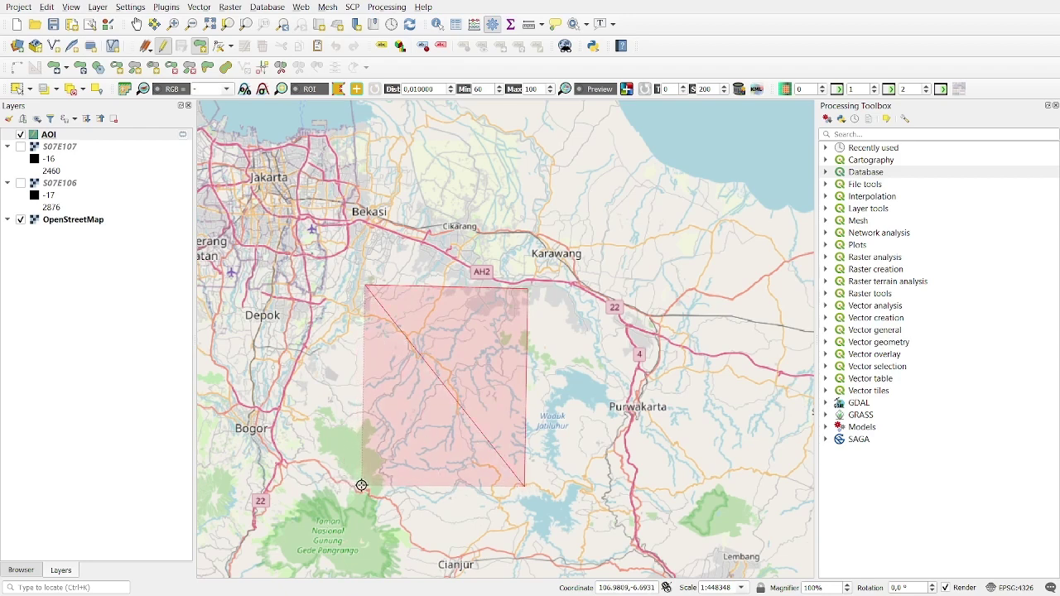
{"action": "left_click", "coordinate": [361, 485]}
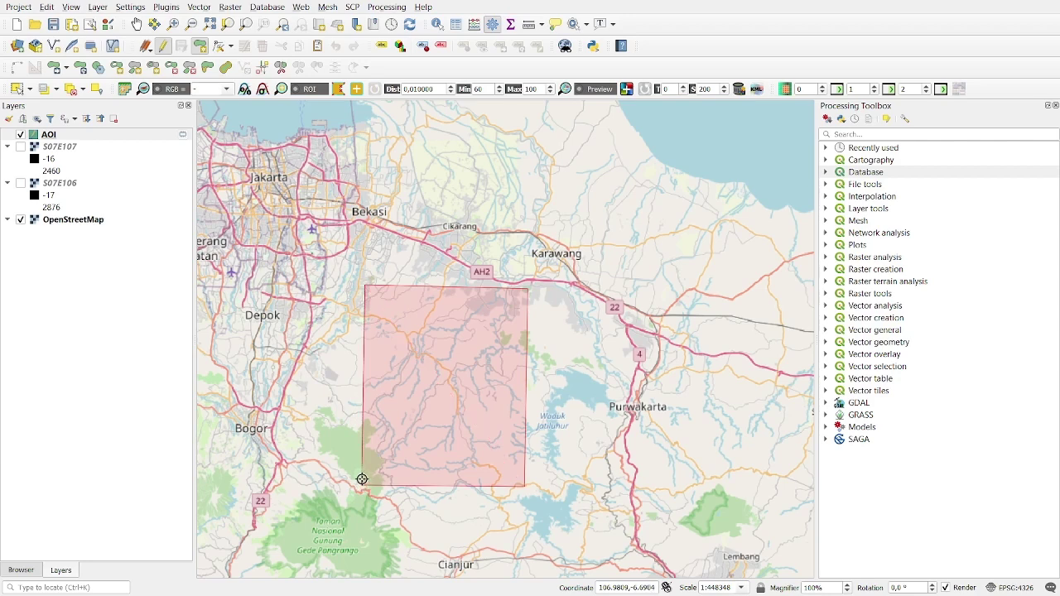
{"action": "right_click", "coordinate": [364, 286]}
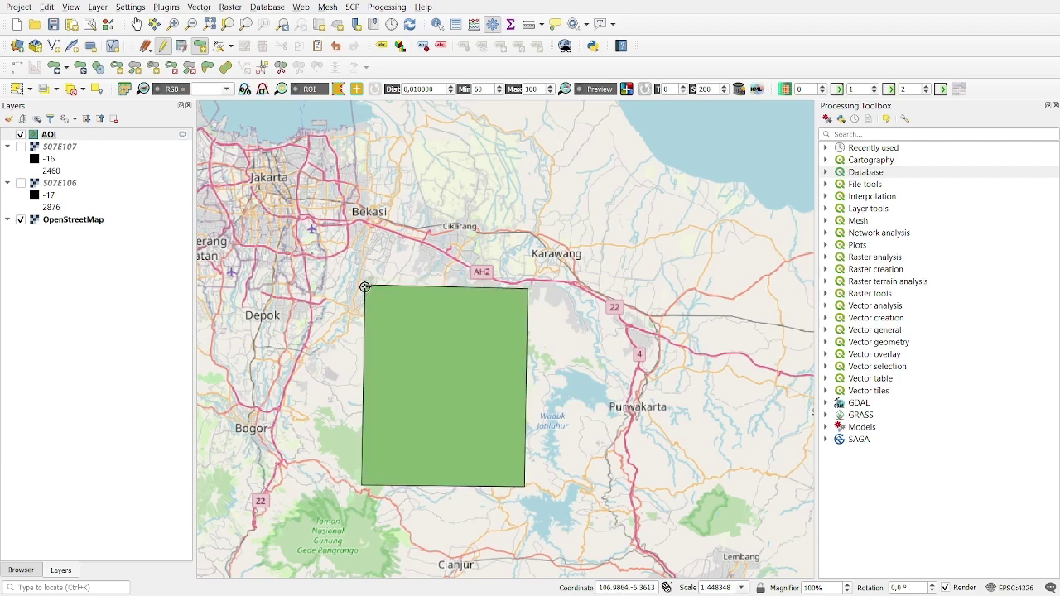
- Hide the AOI layer, stop editing it and save its changes
{"action": "left_click", "coordinate": [20, 134]}
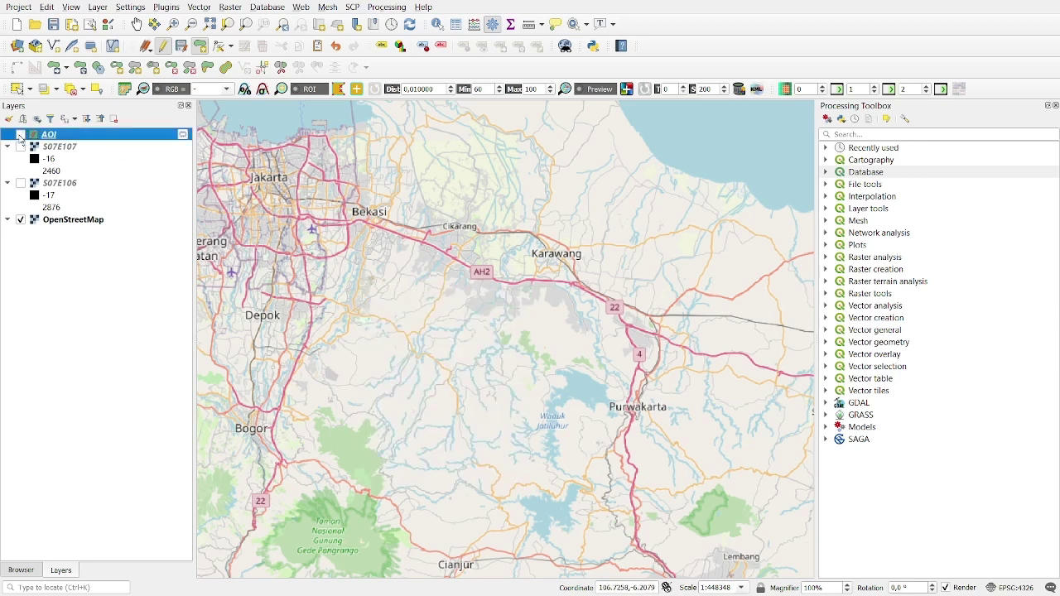
{"action": "left_click", "coordinate": [162, 46]}
{"action": "left_click", "coordinate": [523, 315]}
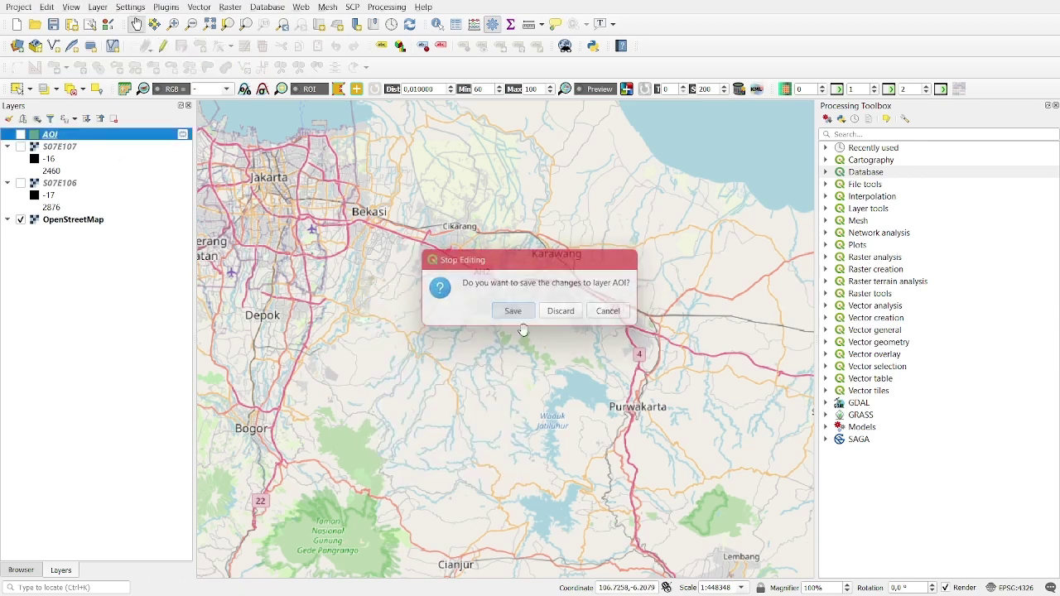
- Create a temporary scratch point layer named Outlet in EPSG:32748 - WGS 84 / UTM zone 48S
{"action": "left_click", "coordinate": [90, 46]}
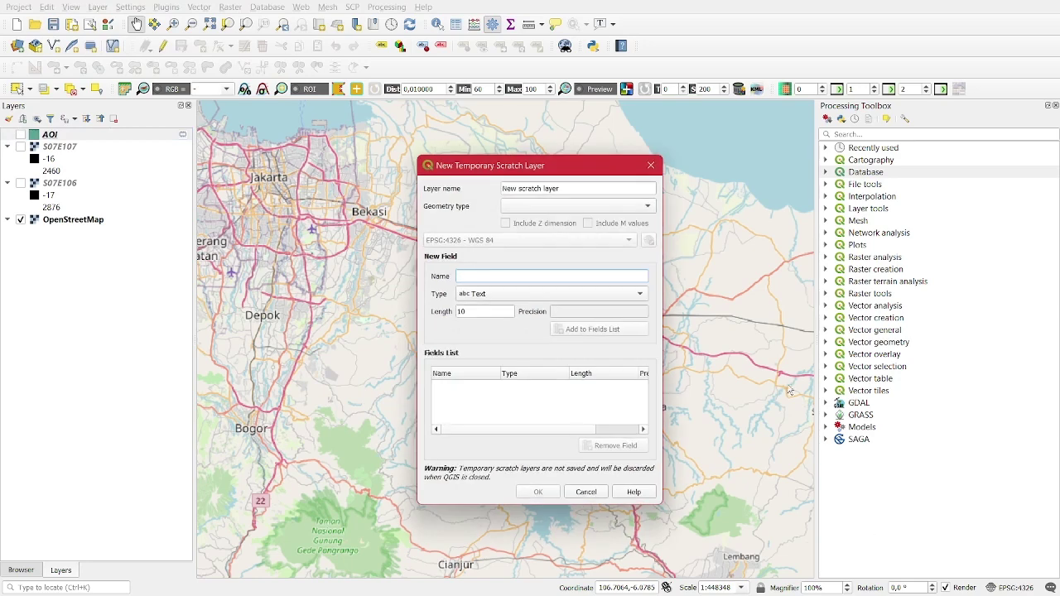
{"action": "double_click", "coordinate": [559, 189]}
{"action": "key", "text": "ctrl+a"}
{"action": "key", "text": "Caps_Lock"}
{"action": "type", "text": "Ou"}
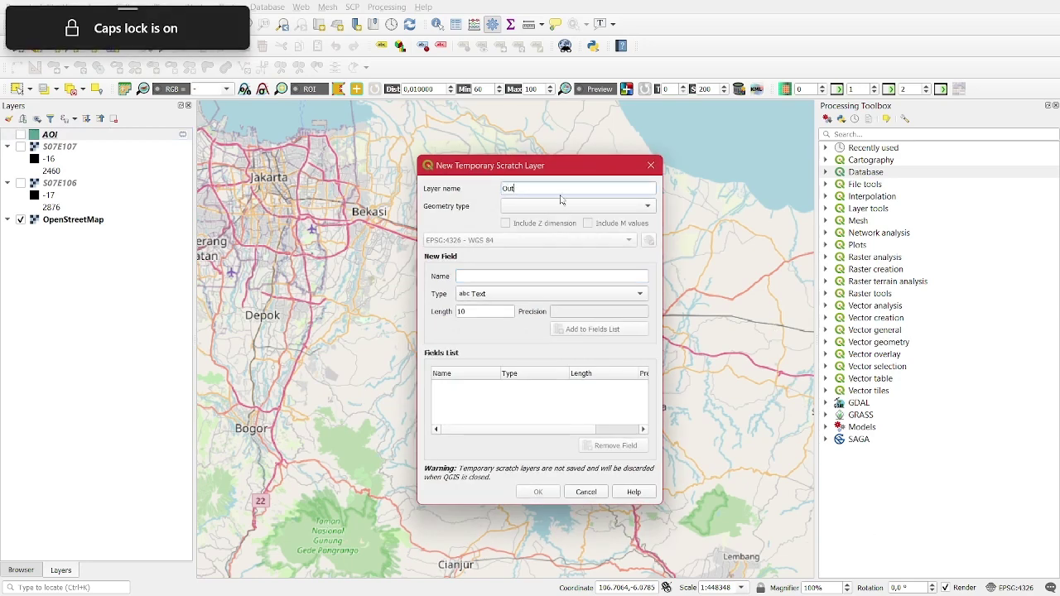
{"action": "type", "text": "tlet"}
{"action": "left_click", "coordinate": [559, 205]}
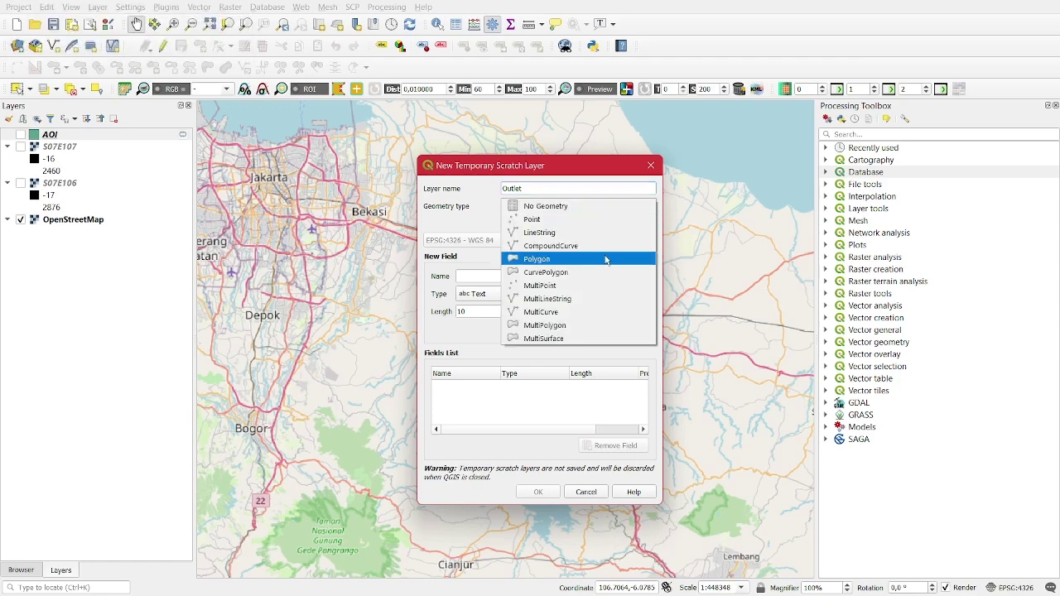
{"action": "left_click", "coordinate": [561, 219]}
{"action": "left_click", "coordinate": [560, 240]}
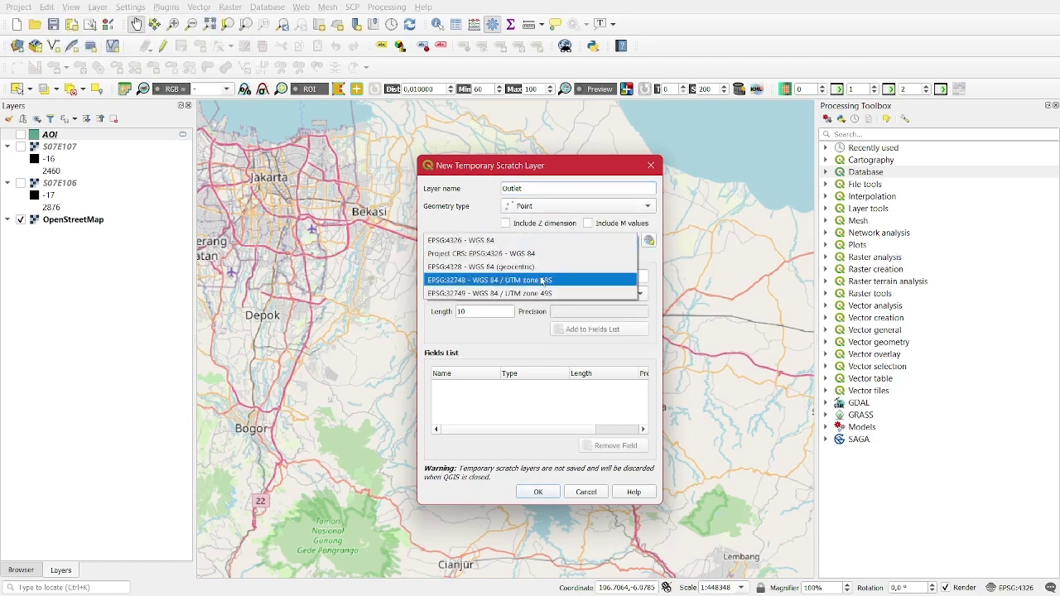
{"action": "left_click", "coordinate": [556, 279]}
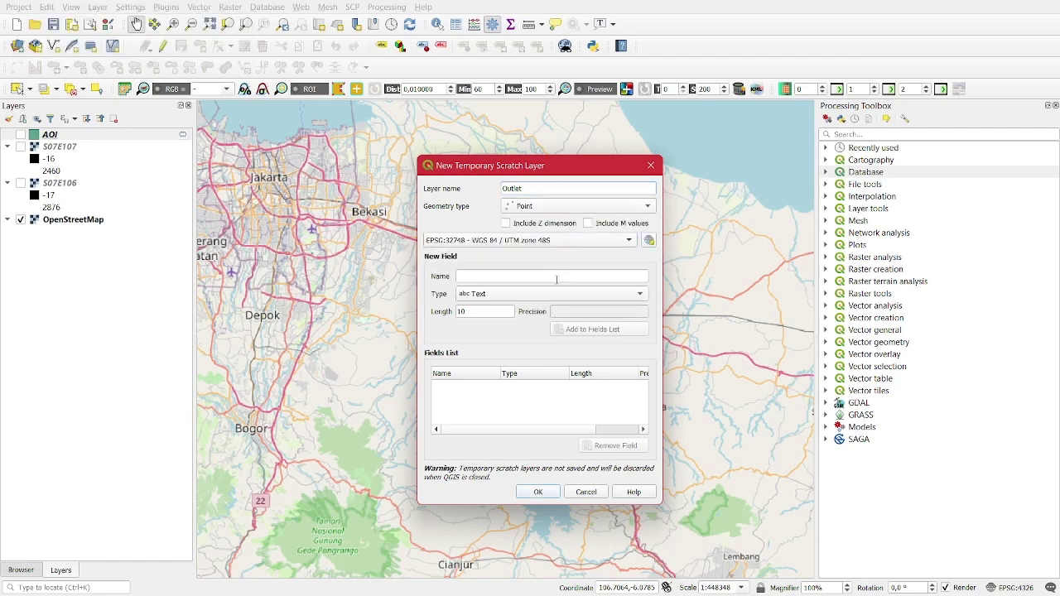
{"action": "left_click", "coordinate": [538, 492]}
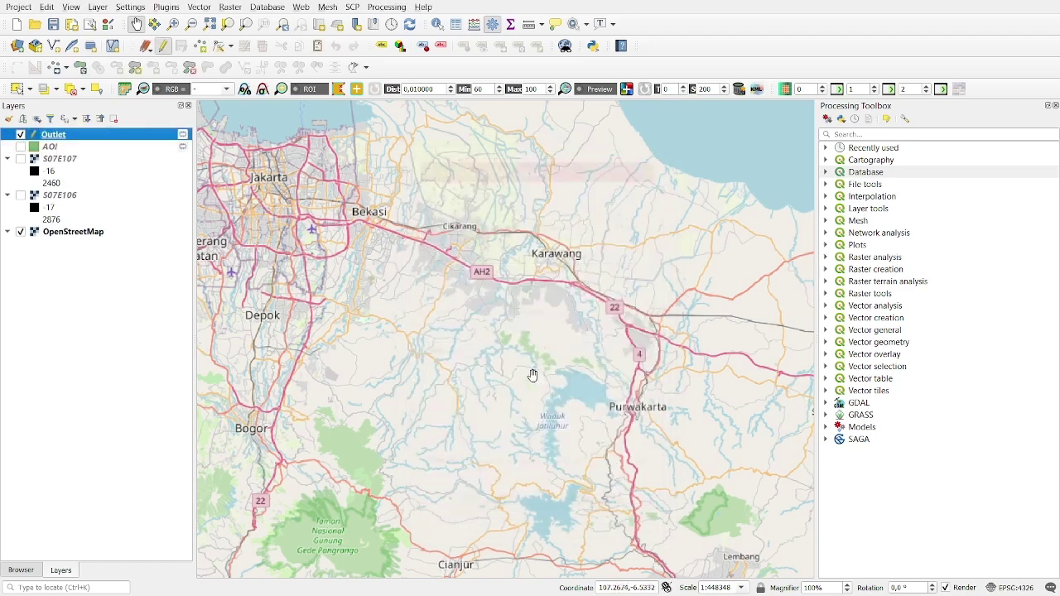
- Place the outlet point at the confluence where Kali Cipamingkis joins the Cibeet river, south of Pasirpanji
{"action": "left_click", "coordinate": [172, 23]}
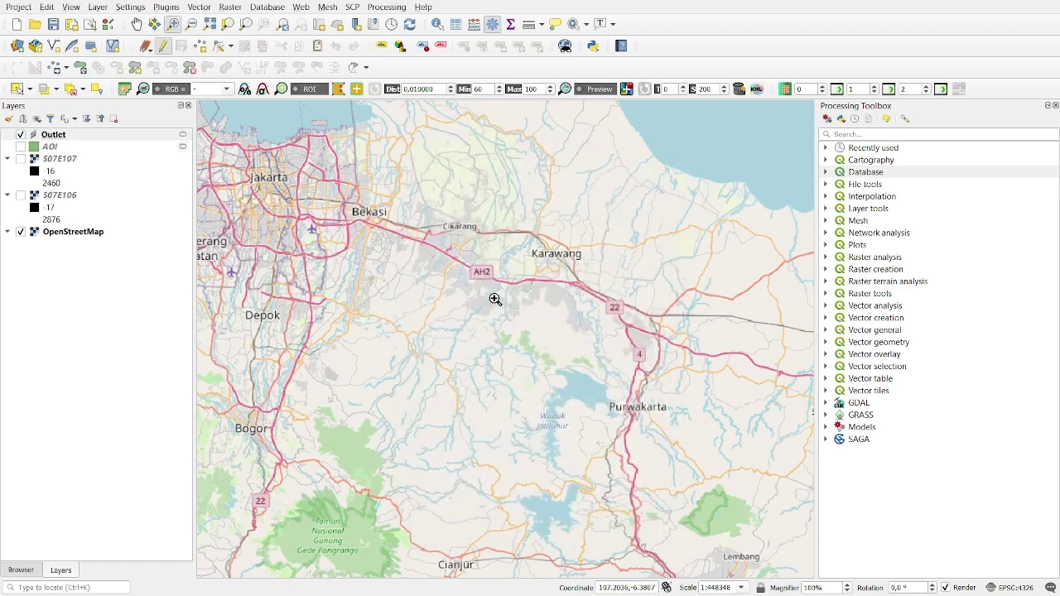
{"action": "left_click", "coordinate": [514, 350]}
{"action": "left_click", "coordinate": [511, 352]}
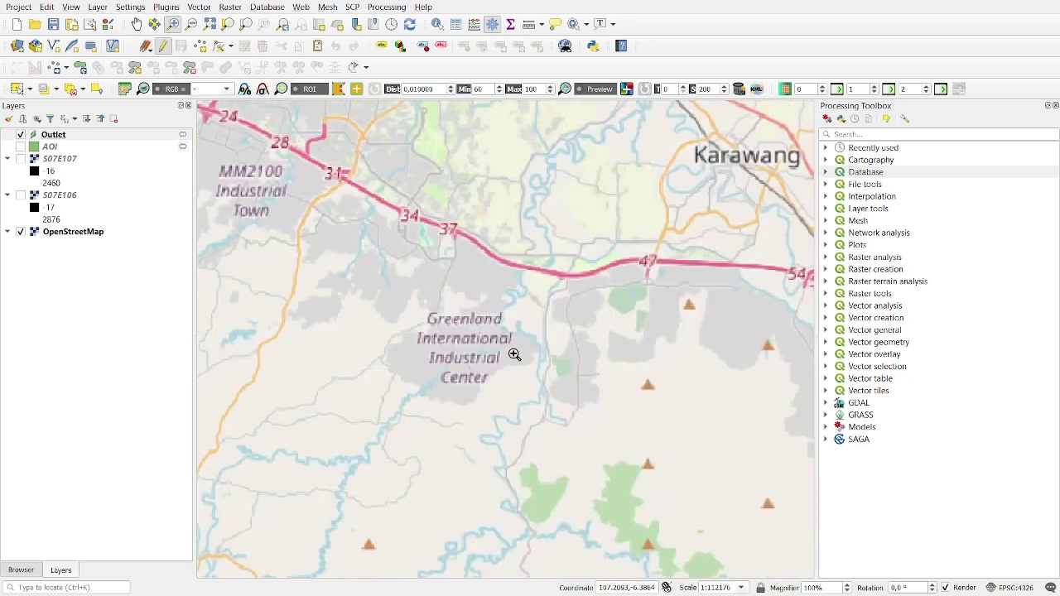
{"action": "left_click", "coordinate": [504, 335]}
{"action": "left_click", "coordinate": [518, 350]}
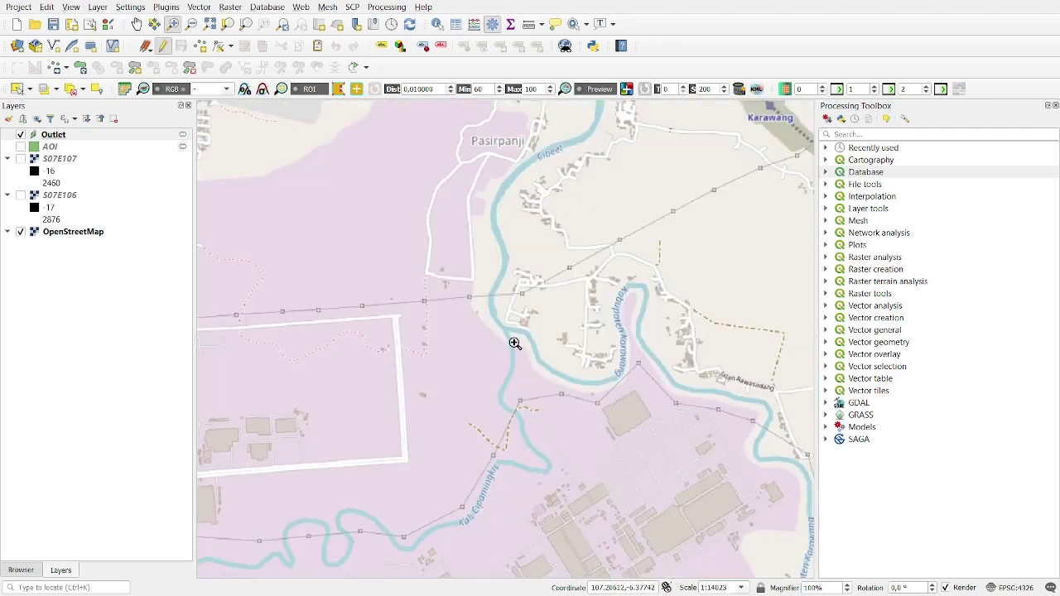
{"action": "left_click", "coordinate": [515, 343]}
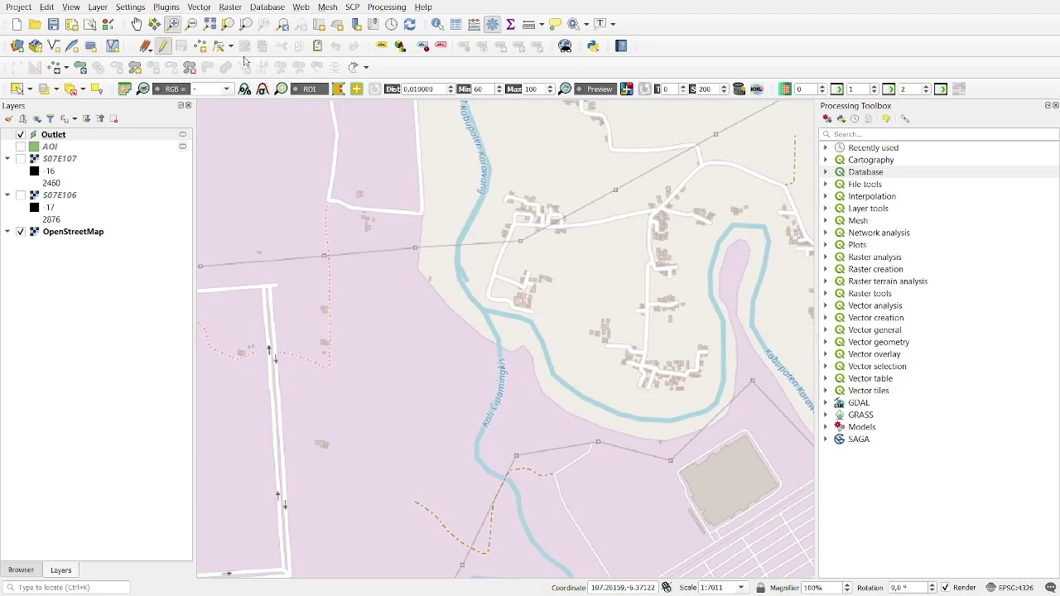
{"action": "left_click", "coordinate": [200, 46]}
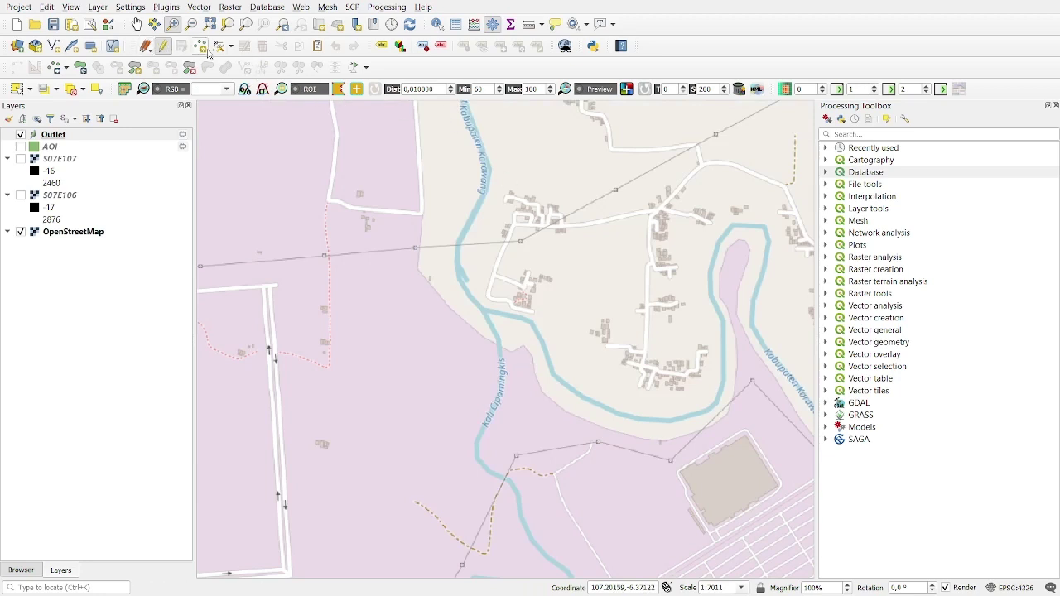
{"action": "left_click", "coordinate": [492, 334]}
{"action": "left_click", "coordinate": [487, 318]}
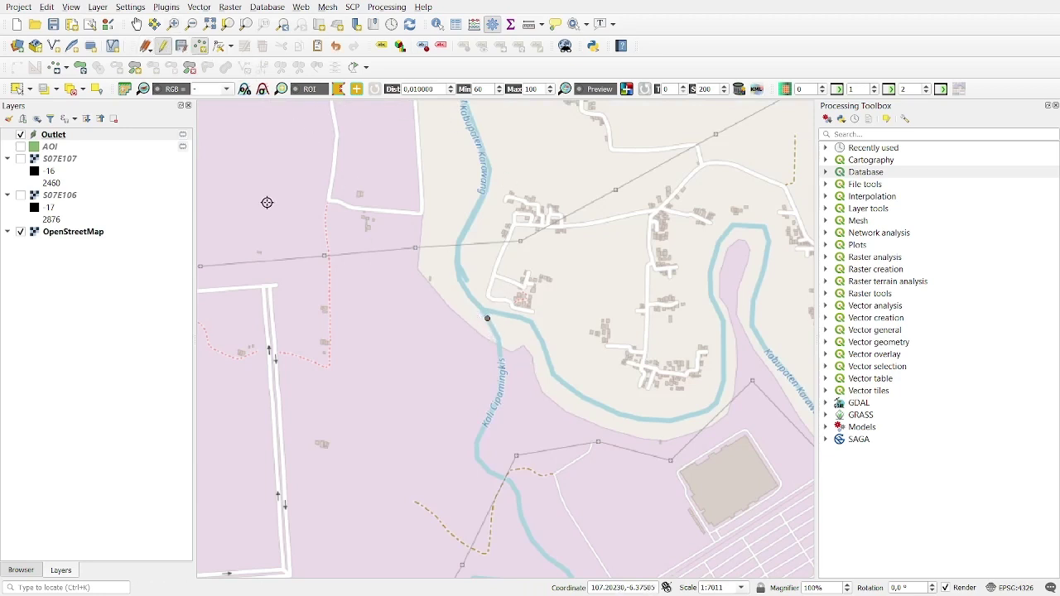
- Stop editing the Outlet layer and save its changes
{"action": "left_click", "coordinate": [163, 46]}
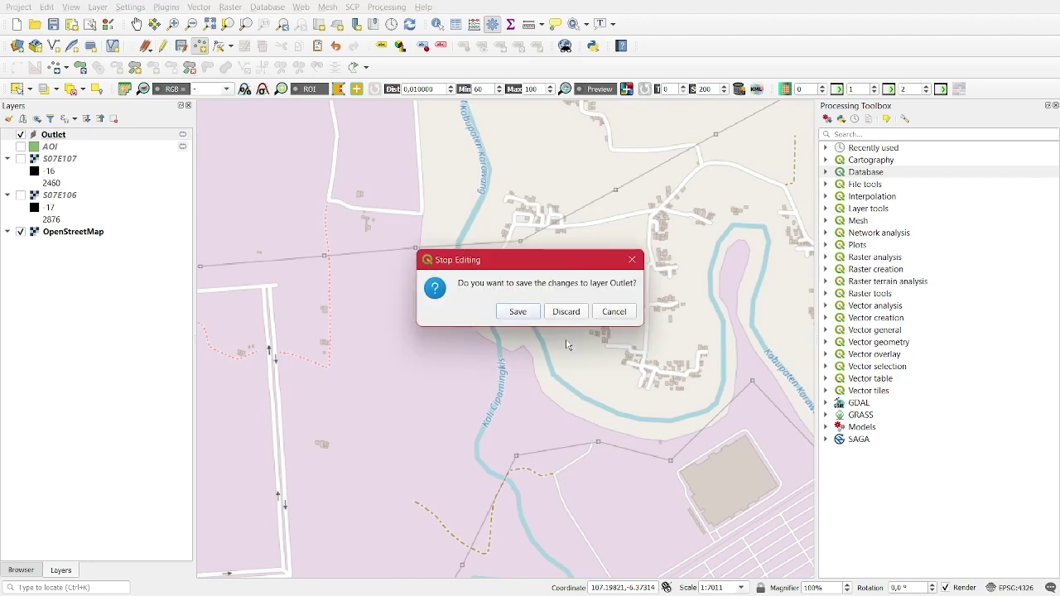
{"action": "left_click", "coordinate": [519, 312]}
{"action": "scroll", "coordinate": [218, 220], "scroll_direction": "down", "scroll_amount": 6}
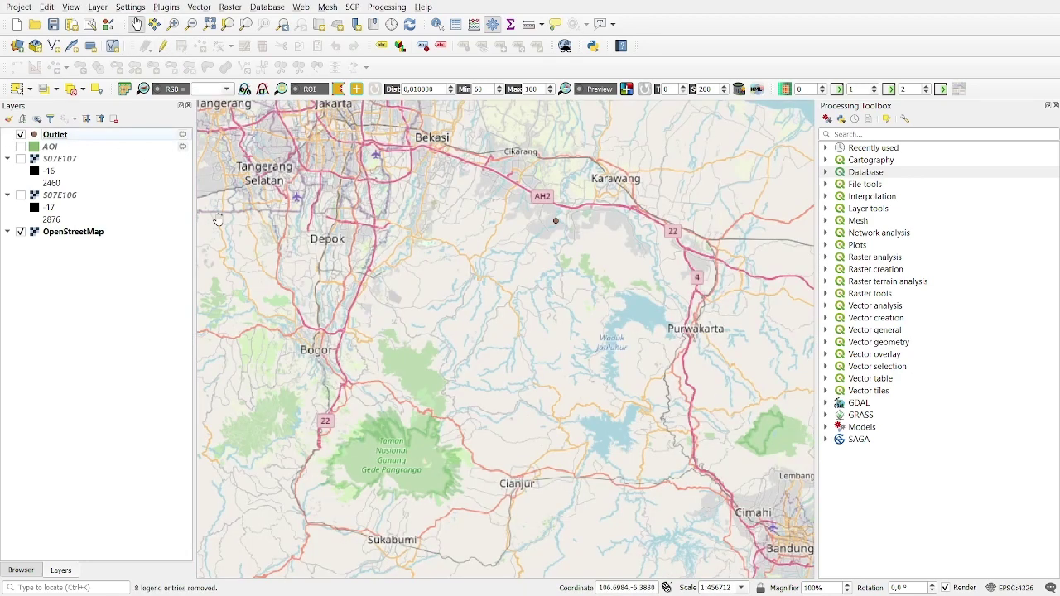
{"action": "left_click", "coordinate": [16, 150]}
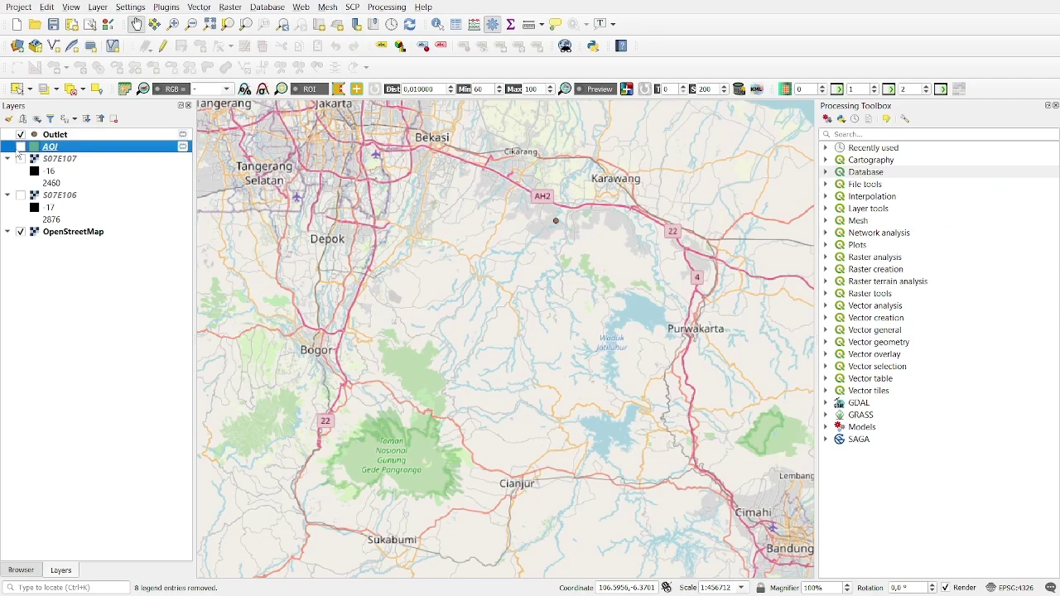
{"action": "double_click", "coordinate": [19, 150]}
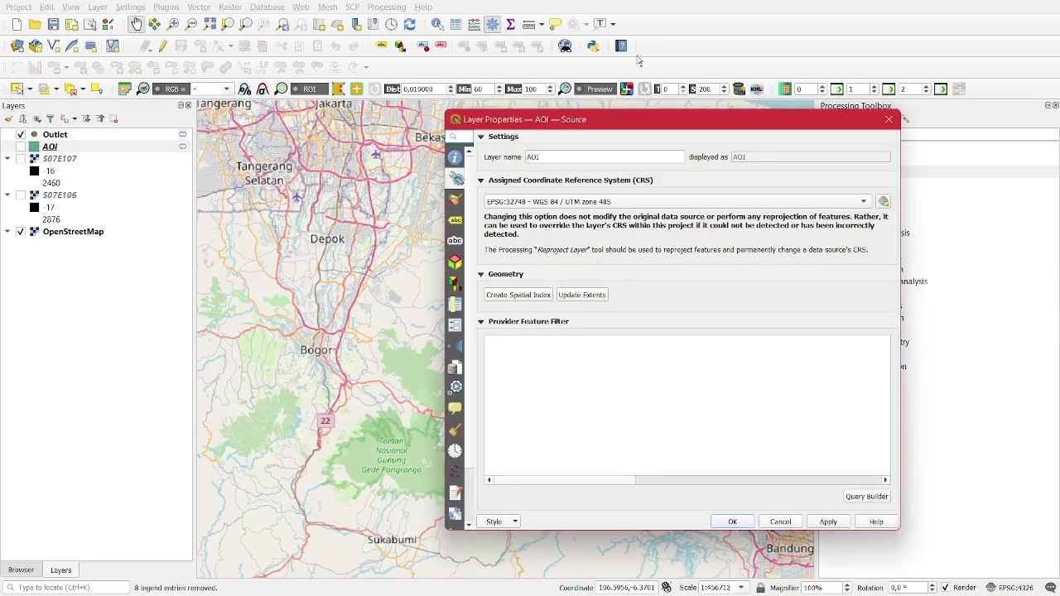
{"action": "left_click", "coordinate": [893, 118]}
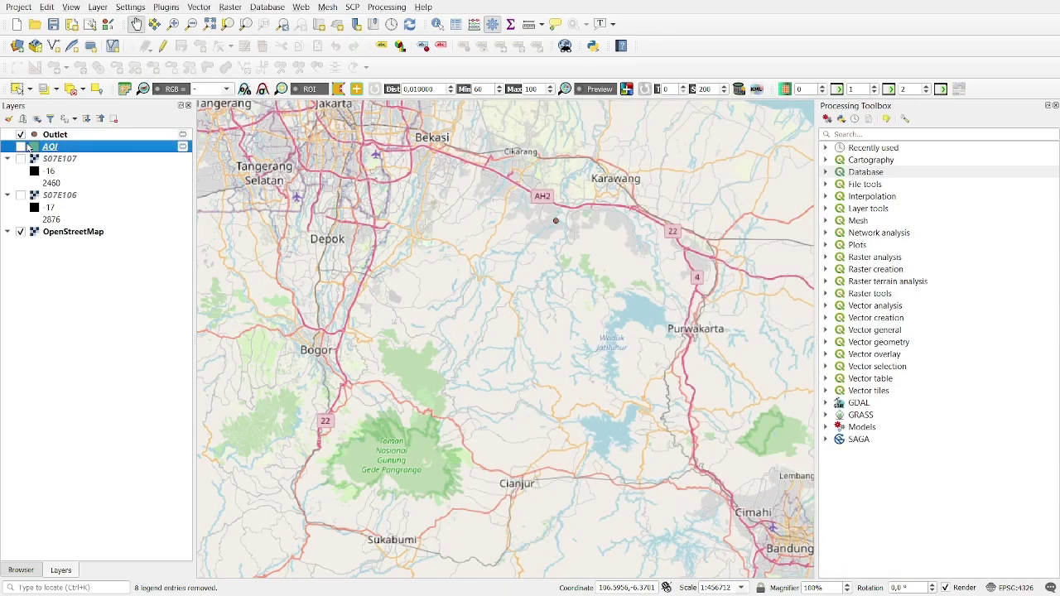
- Show the AOI, S07E107 and S07E106 layers on the map
{"action": "left_click", "coordinate": [21, 146]}
{"action": "left_click", "coordinate": [21, 158]}
{"action": "left_click", "coordinate": [21, 195]}
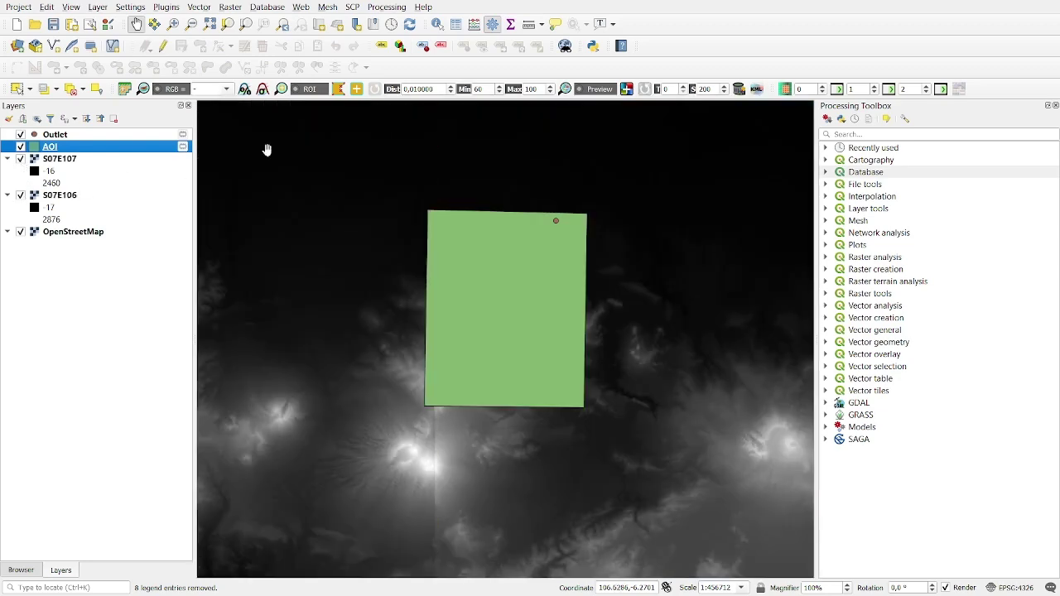
- Open the existing processing model Model Deliniasi Sungai.model3 in the model designer
{"action": "left_click", "coordinate": [827, 118]}
{"action": "left_click", "coordinate": [475, 147]}
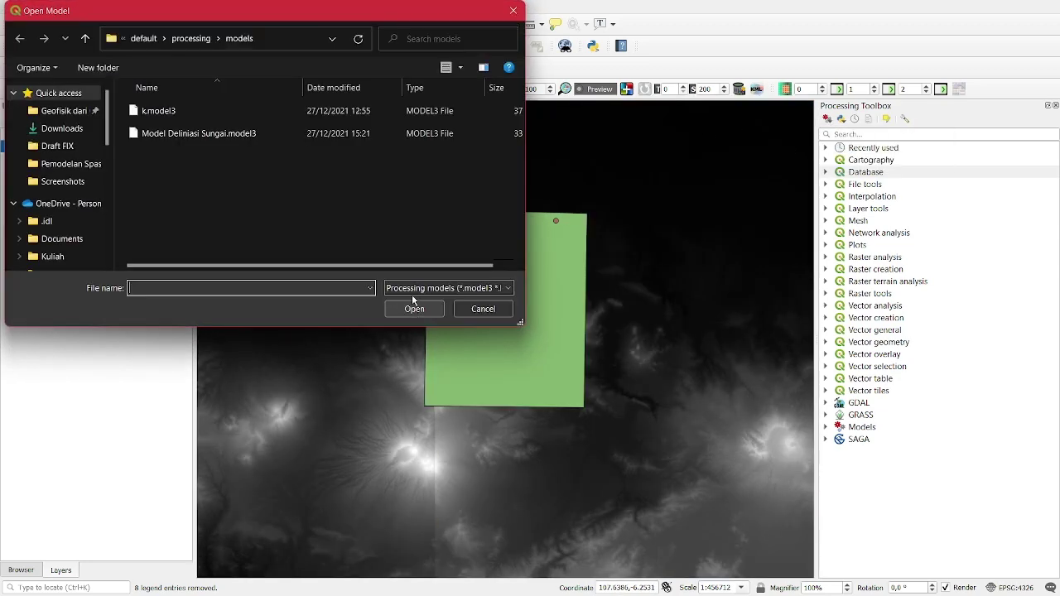
{"action": "left_click", "coordinate": [260, 133]}
{"action": "left_click", "coordinate": [414, 308]}
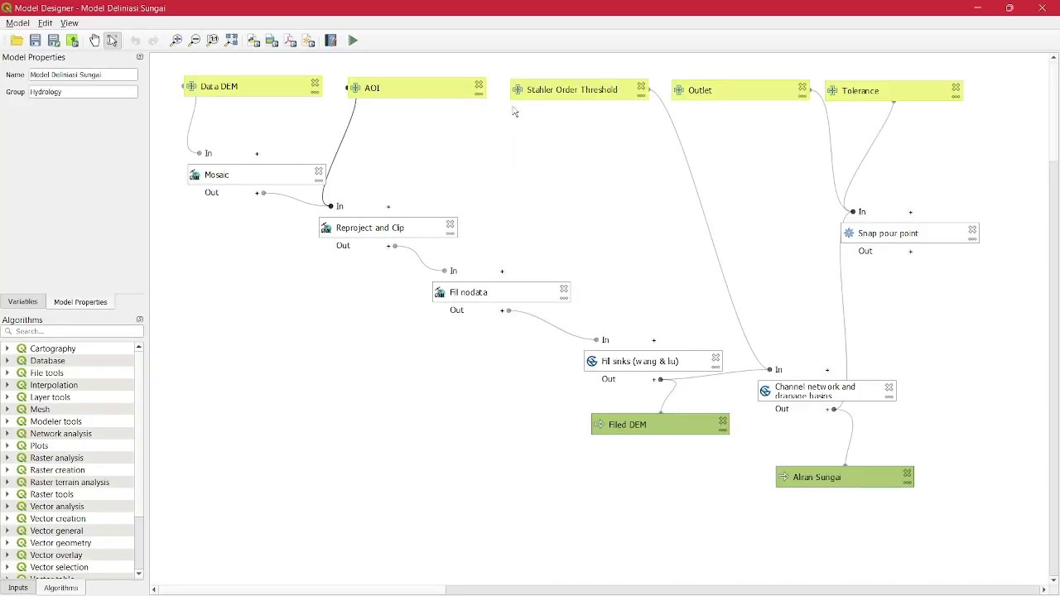
- Switch the Source CRS of the Reproject and Clip algorithm to a fixed value and leave it empty
{"action": "double_click", "coordinate": [452, 237]}
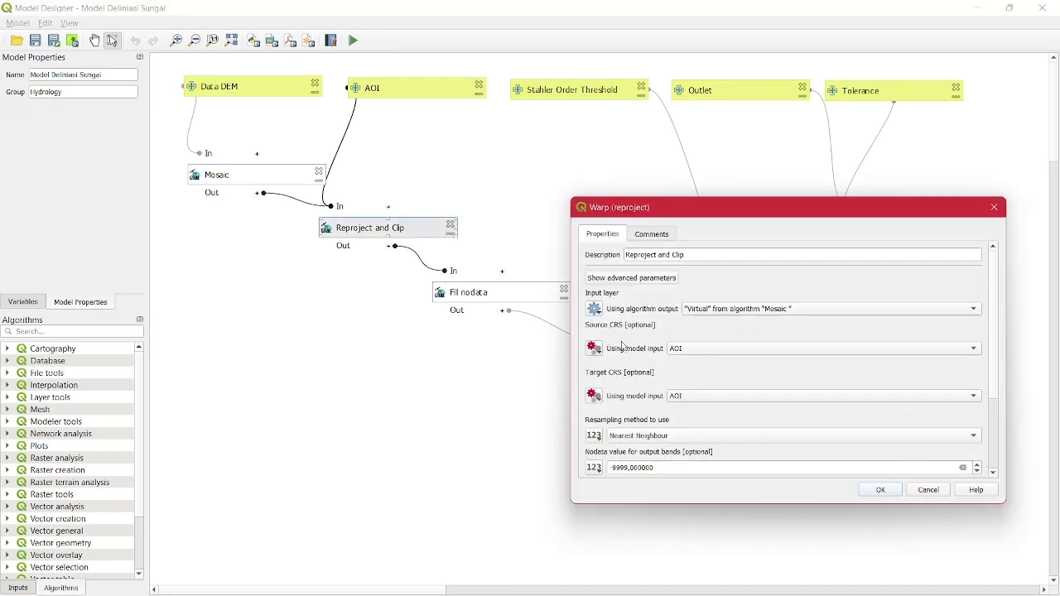
{"action": "left_click", "coordinate": [710, 349]}
{"action": "left_click", "coordinate": [594, 349]}
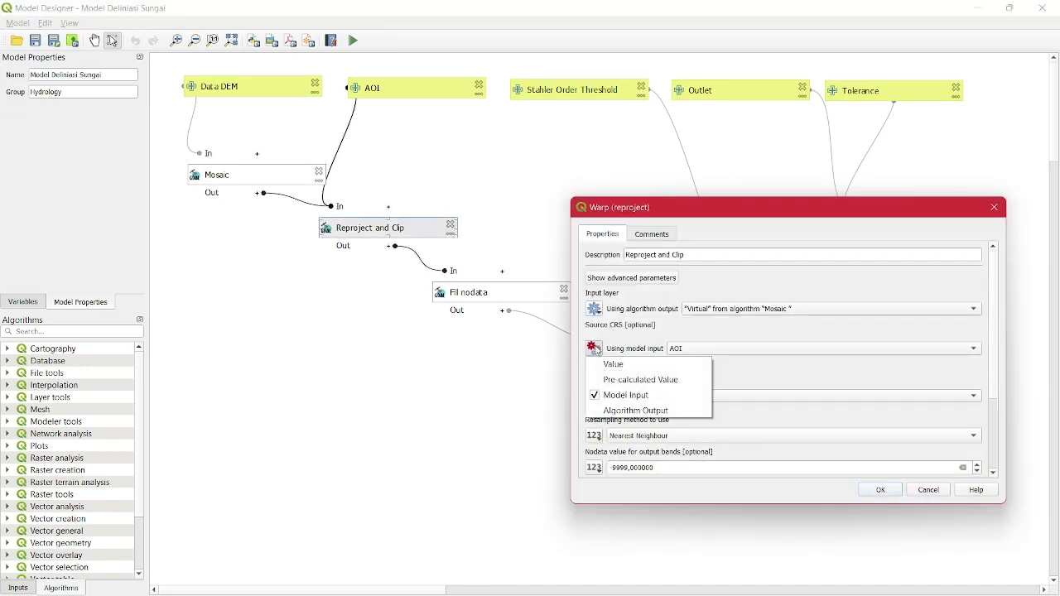
{"action": "left_click", "coordinate": [595, 349]}
{"action": "left_click", "coordinate": [594, 349]}
{"action": "left_click", "coordinate": [613, 364]}
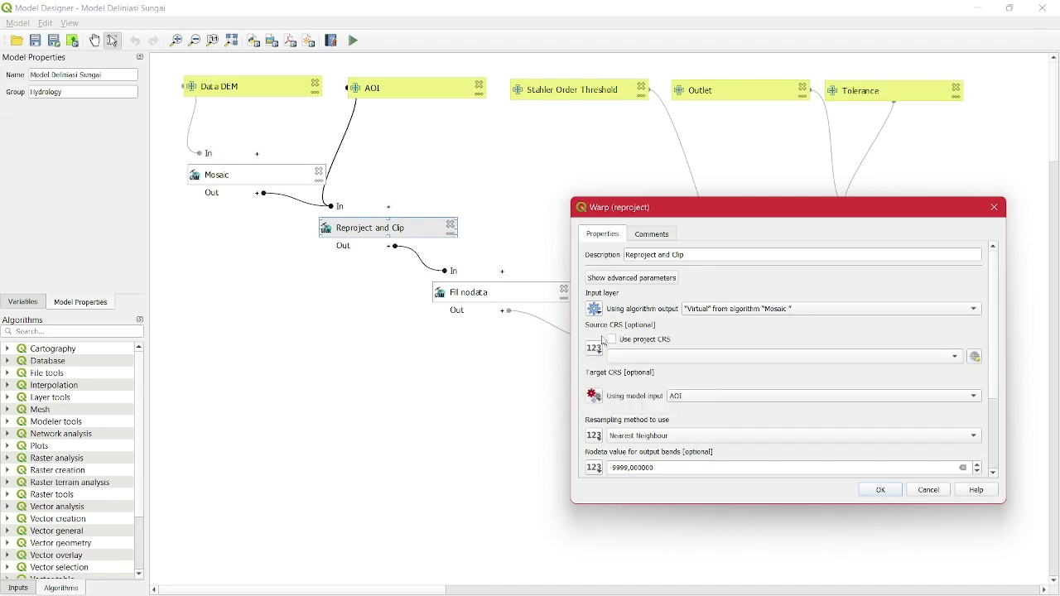
{"action": "left_click", "coordinate": [880, 490]}
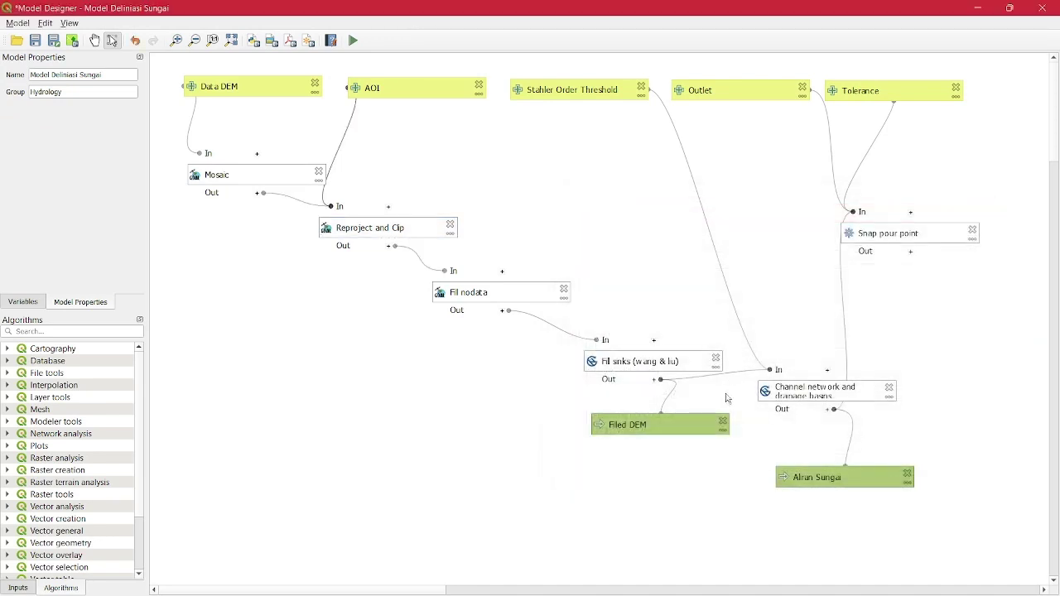
- Check the Stahler Order Threshold input's definition, keeping Integer as its number type
{"action": "double_click", "coordinate": [634, 92]}
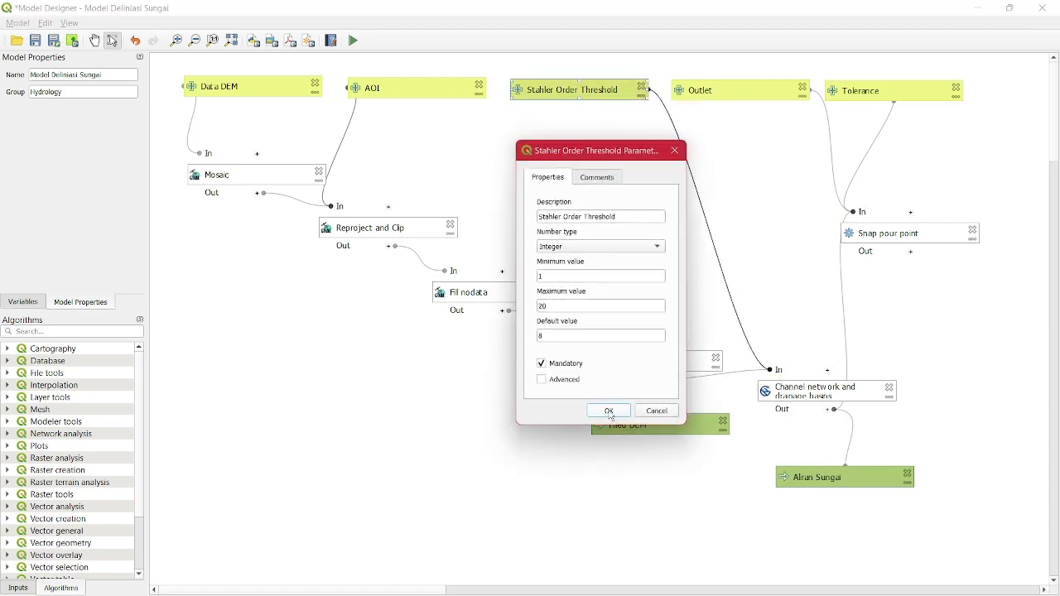
{"action": "left_click", "coordinate": [636, 246]}
{"action": "left_click", "coordinate": [614, 249]}
{"action": "left_click", "coordinate": [623, 411]}
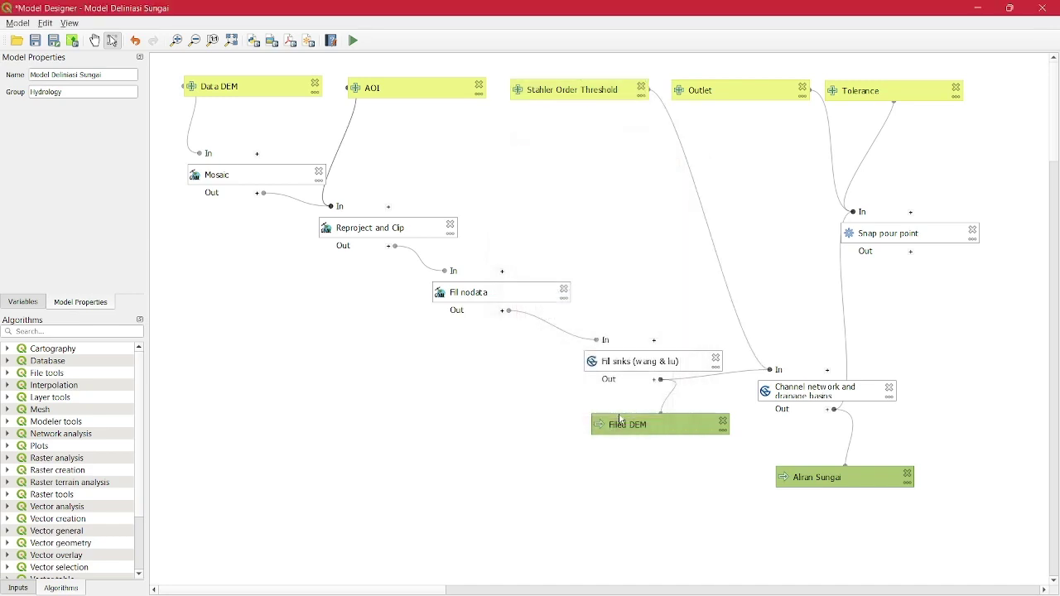
- Set the model's outlet to the Outlet layer and the Stahler Order Threshold to 6, and try to run it
{"action": "left_click", "coordinate": [354, 42]}
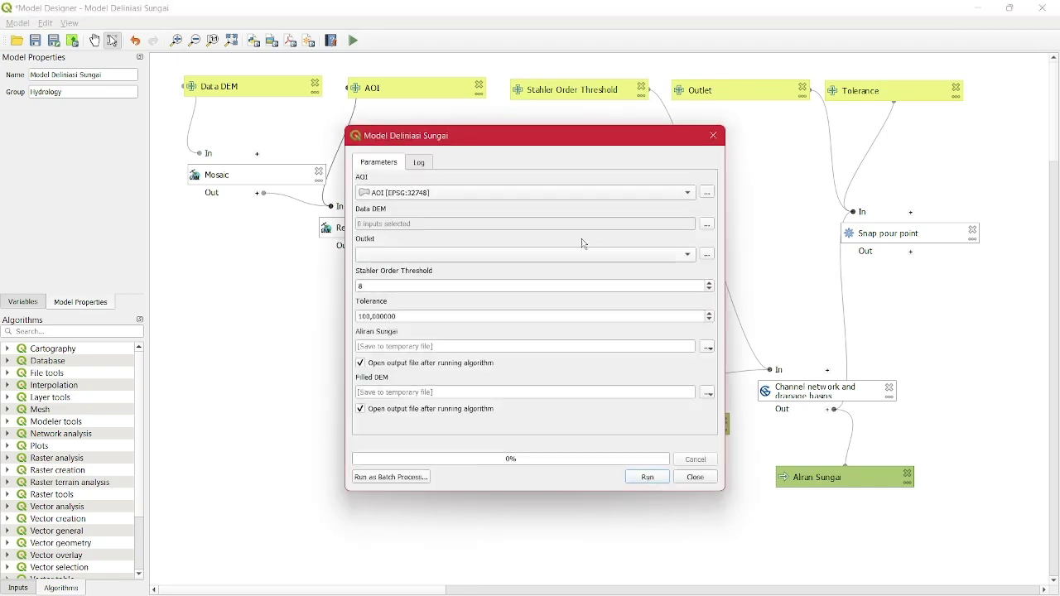
{"action": "left_click", "coordinate": [447, 256]}
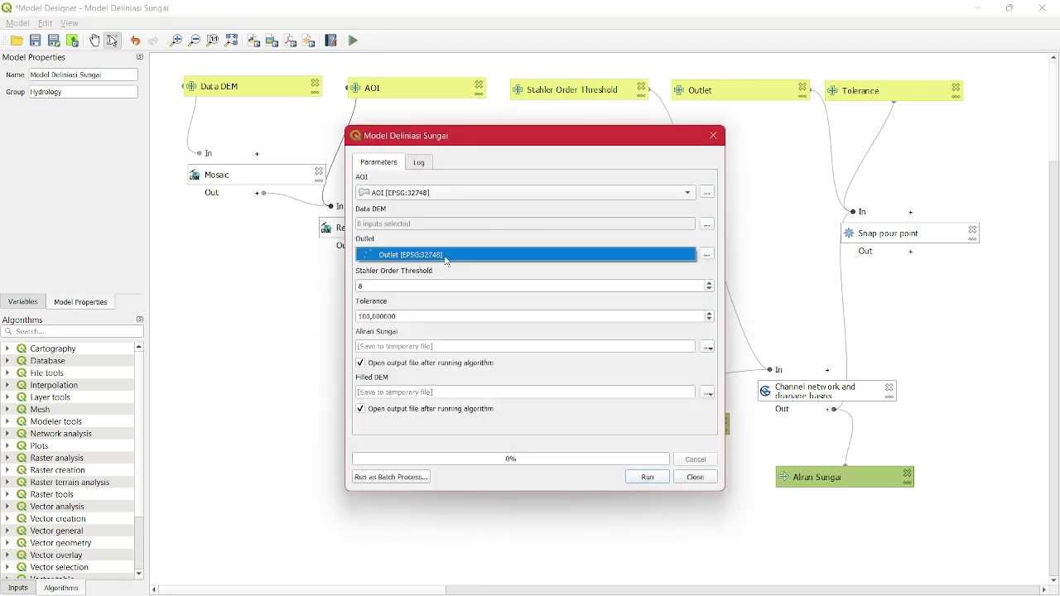
{"action": "left_click", "coordinate": [443, 254]}
{"action": "left_click", "coordinate": [395, 286]}
{"action": "left_click", "coordinate": [649, 481]}
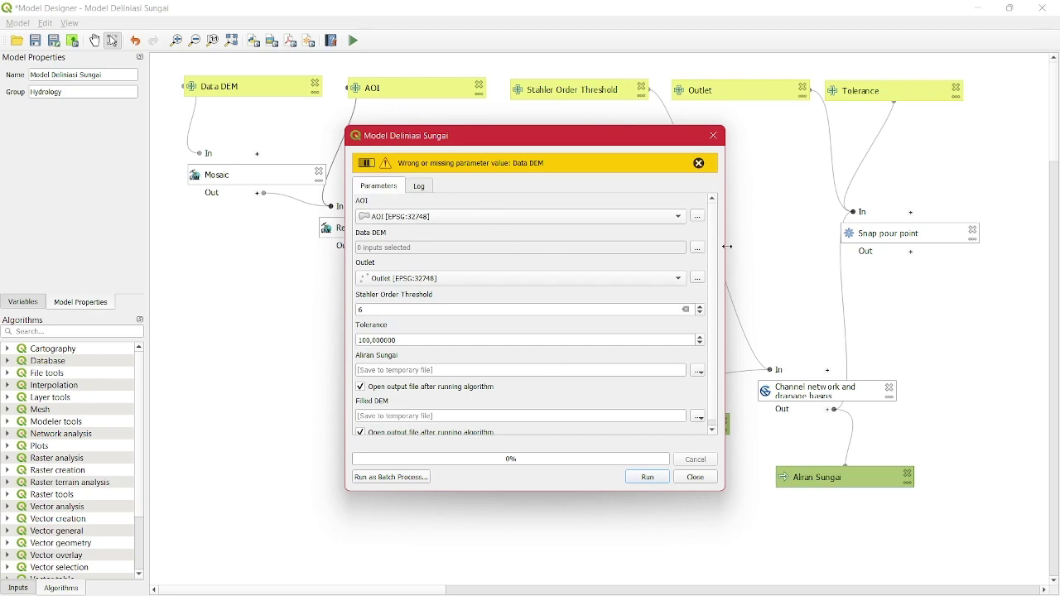
- Select S07E106 and S07E107 as the Data DEM inputs, run the model, and return to the main map window
{"action": "left_click", "coordinate": [698, 248]}
{"action": "left_click", "coordinate": [367, 357]}
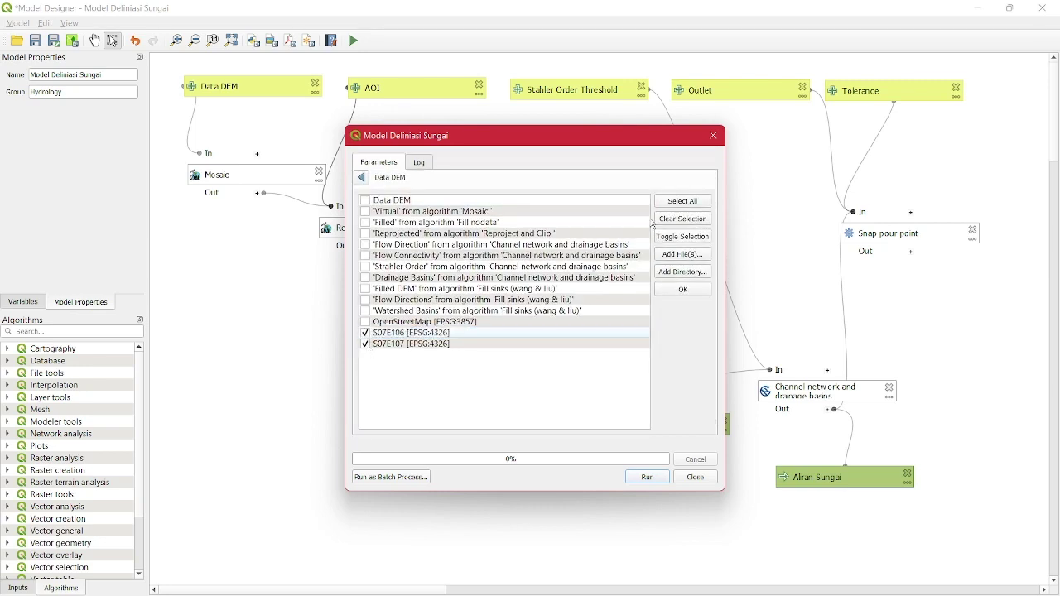
{"action": "left_click", "coordinate": [685, 290]}
{"action": "left_click", "coordinate": [648, 476]}
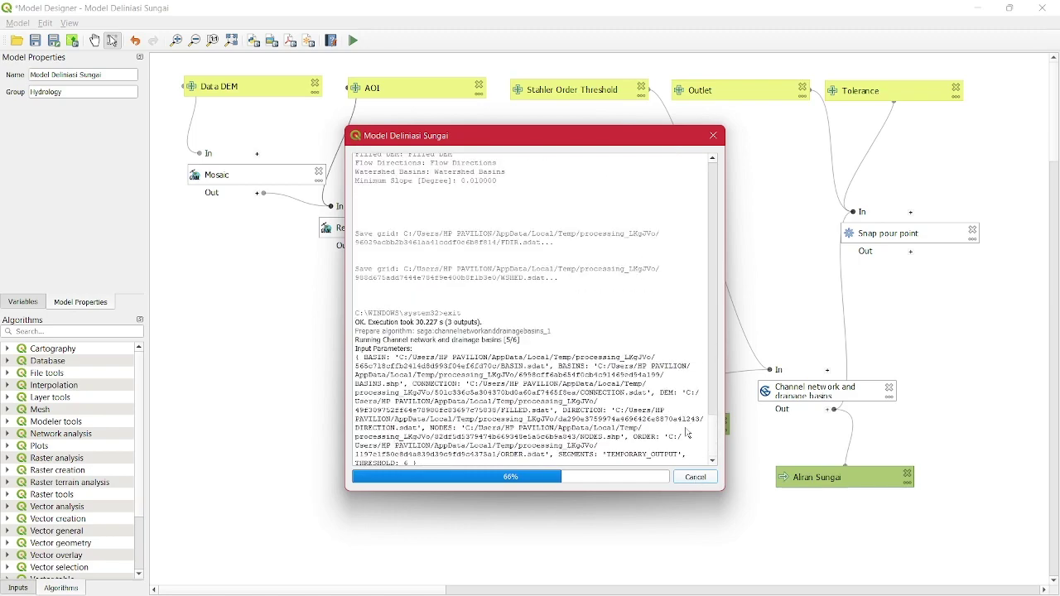
{"action": "left_click", "coordinate": [685, 477]}
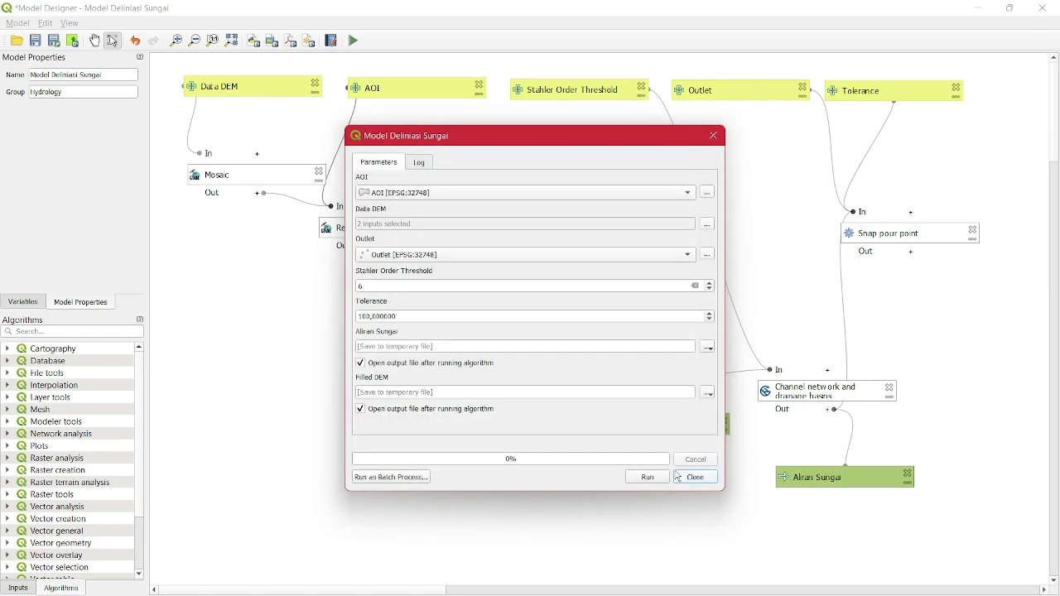
{"action": "left_click", "coordinate": [684, 479]}
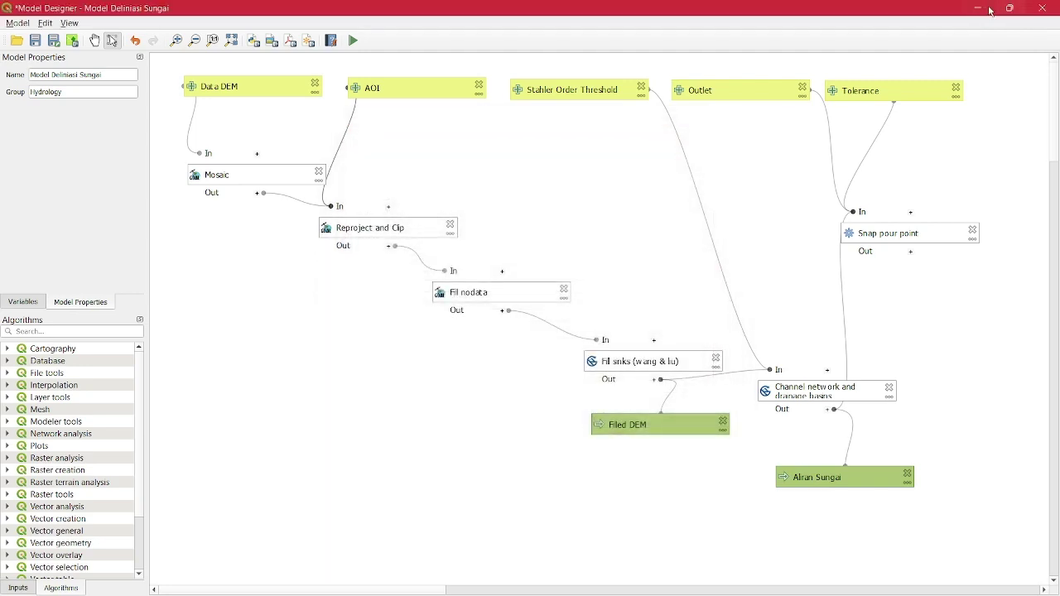
{"action": "left_click", "coordinate": [990, 9]}
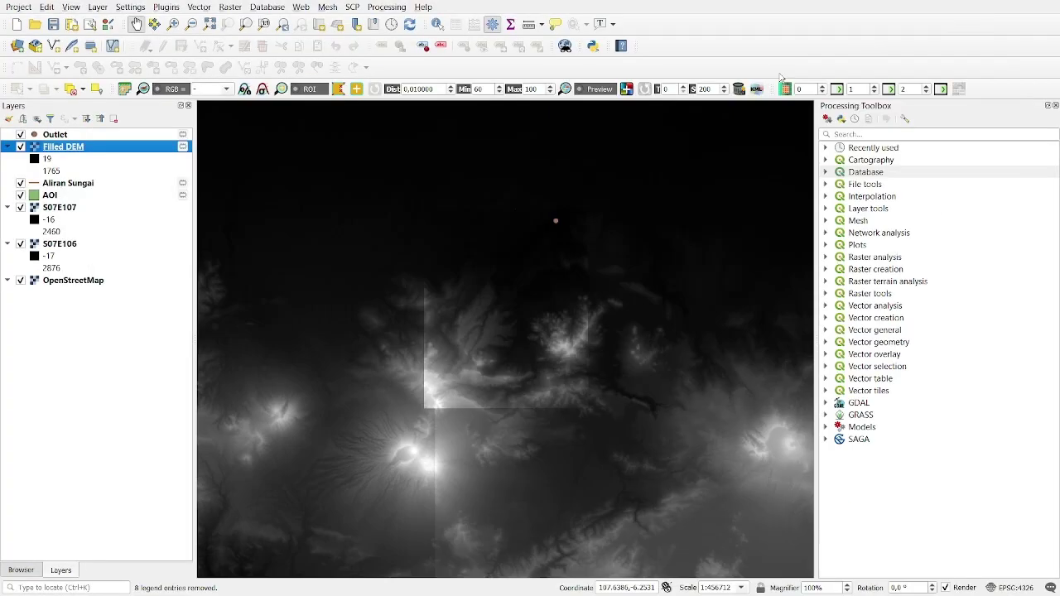
- Hide the AOI, S07E107, S07E106, OpenStreetMap and Outlet layers
{"action": "left_click", "coordinate": [20, 195]}
{"action": "left_click", "coordinate": [21, 207]}
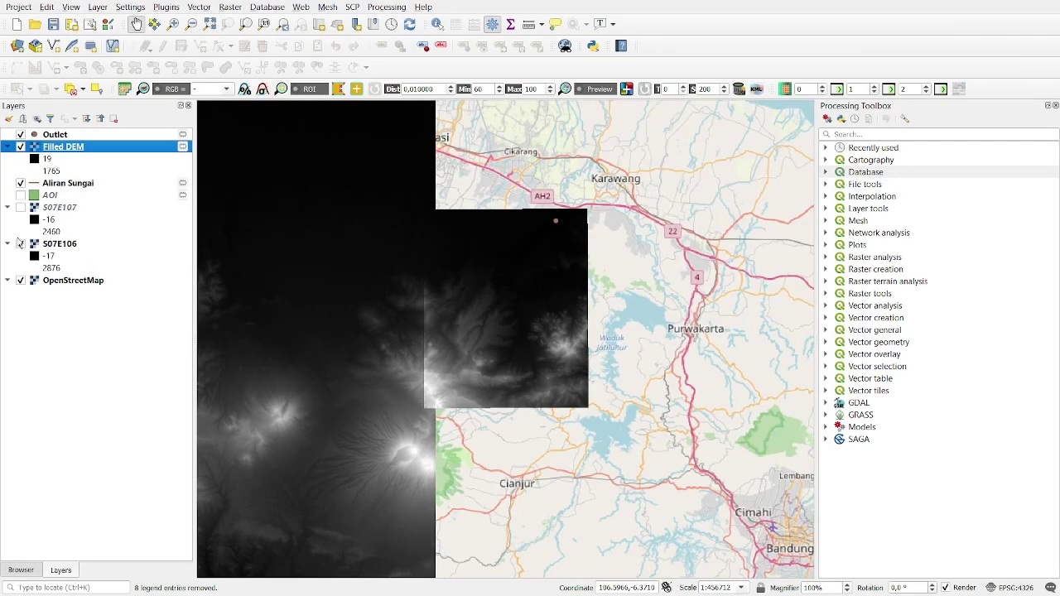
{"action": "left_click", "coordinate": [21, 243]}
{"action": "left_click", "coordinate": [21, 279]}
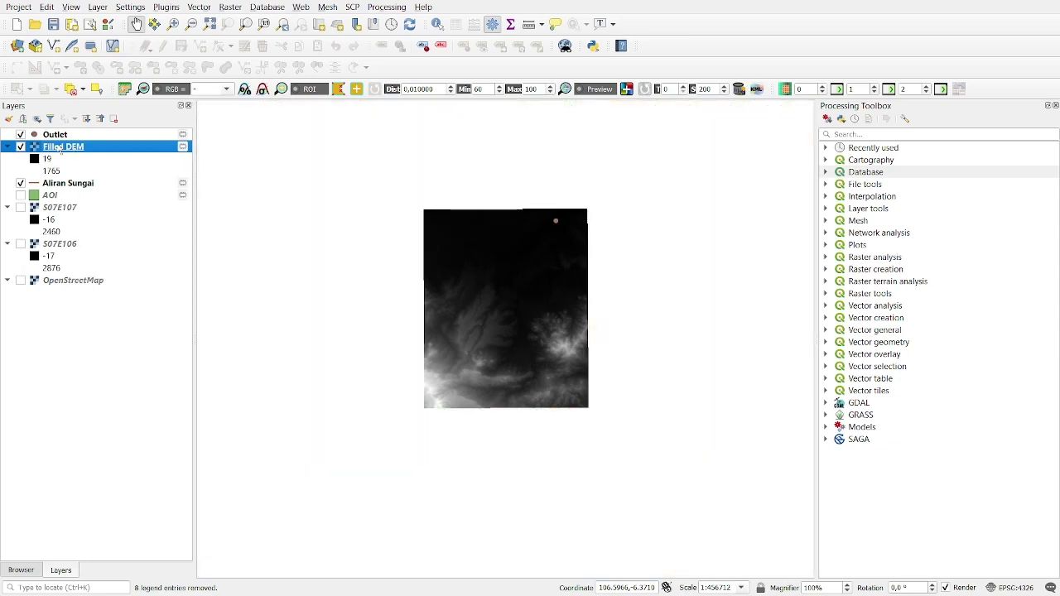
{"action": "left_click", "coordinate": [21, 134]}
- Move the Filled DEM layer below Aliran Sungai and hide it
{"action": "left_click_drag", "start_coordinate": [83, 148], "coordinate": [96, 194]}
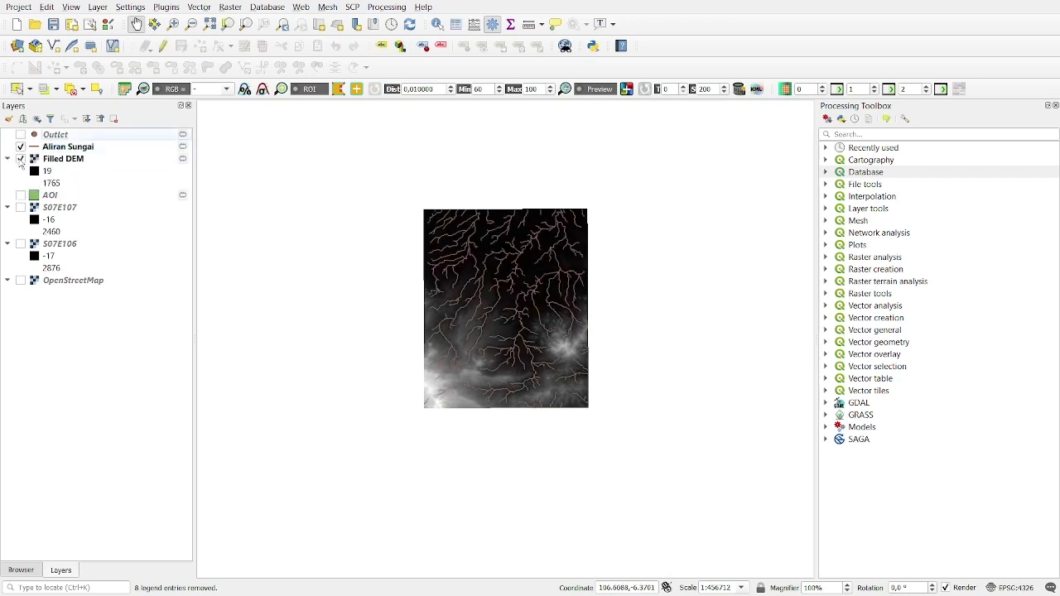
{"action": "left_click", "coordinate": [20, 159]}
{"action": "left_click_drag", "start_coordinate": [492, 278], "coordinate": [543, 288]}
{"action": "left_click_drag", "start_coordinate": [618, 291], "coordinate": [595, 292]}
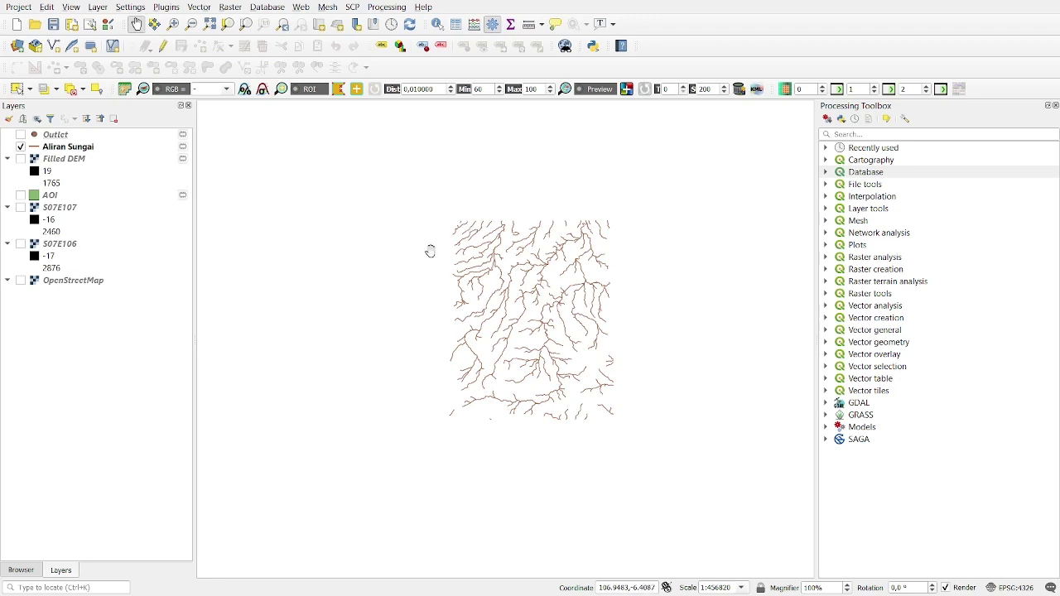
{"action": "left_click", "coordinate": [21, 207]}
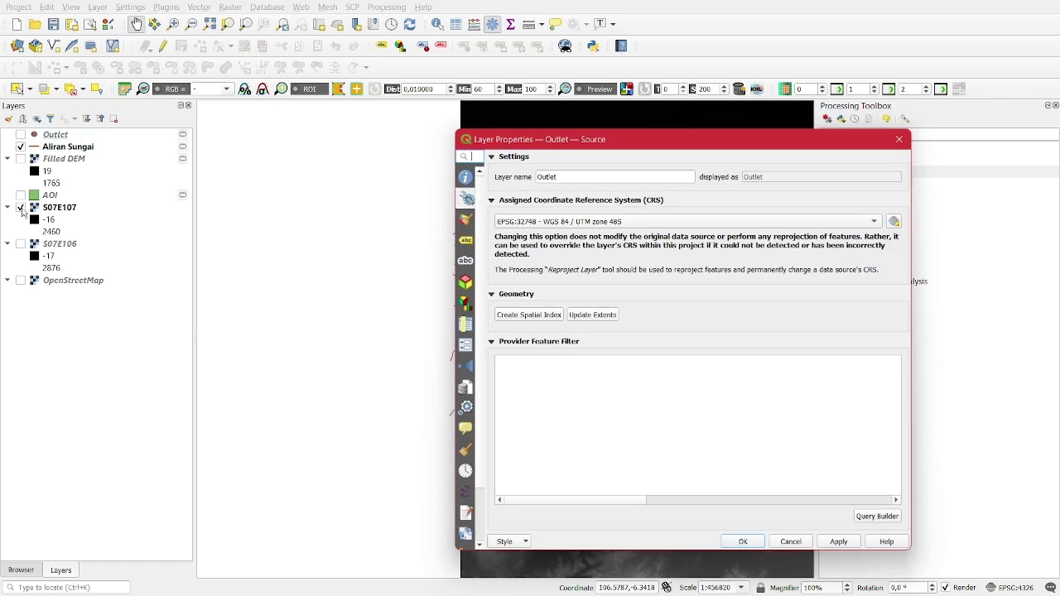
{"action": "left_click", "coordinate": [23, 209]}
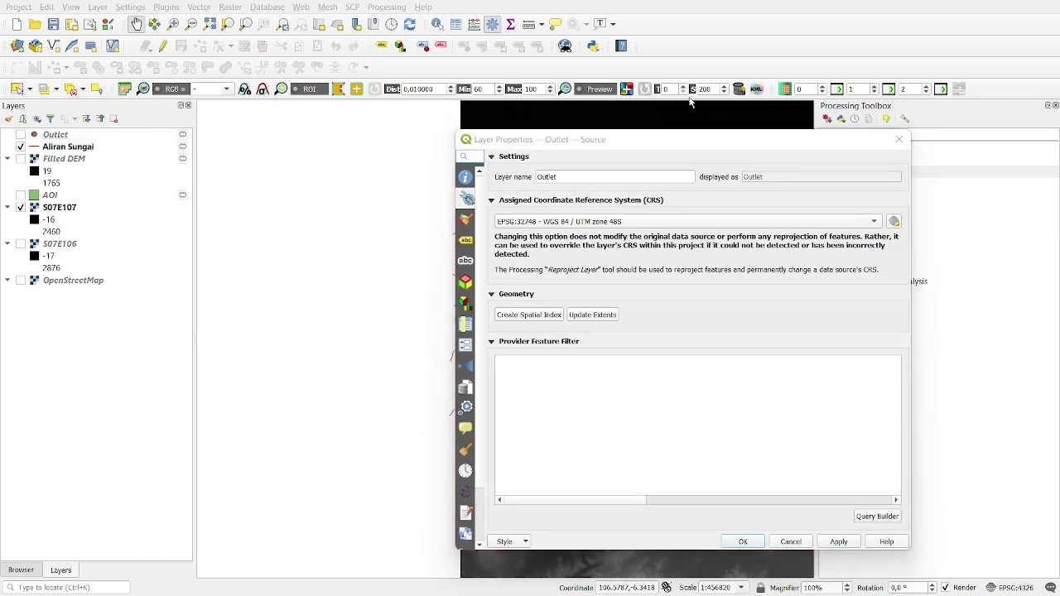
{"action": "left_click", "coordinate": [900, 139]}
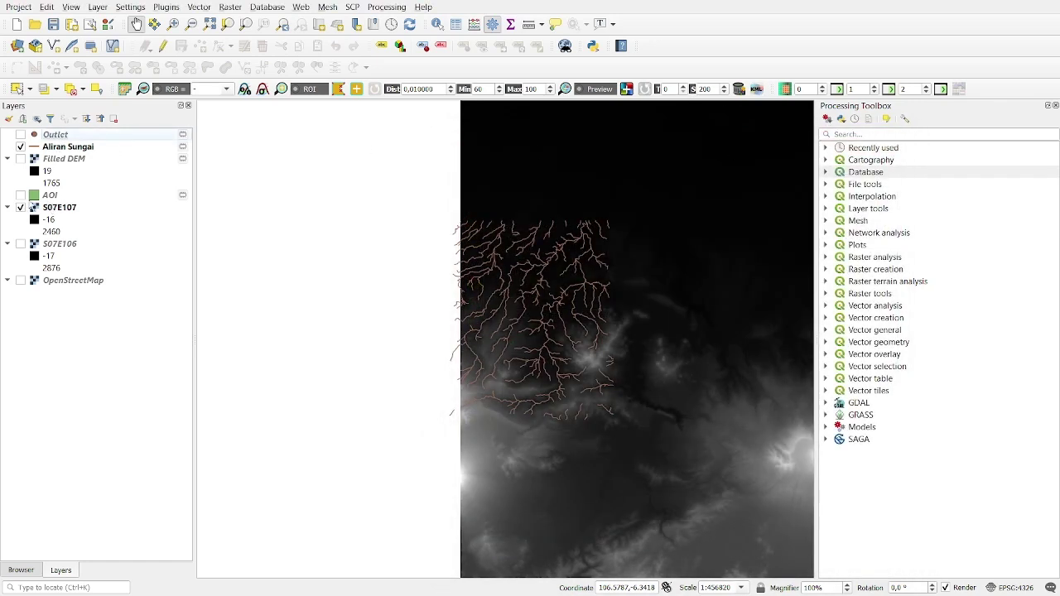
{"action": "left_click", "coordinate": [21, 207]}
- Show the OpenStreetMap basemap beneath the Aliran Sungai river lines
{"action": "left_click", "coordinate": [23, 283]}
{"action": "left_click", "coordinate": [20, 281]}
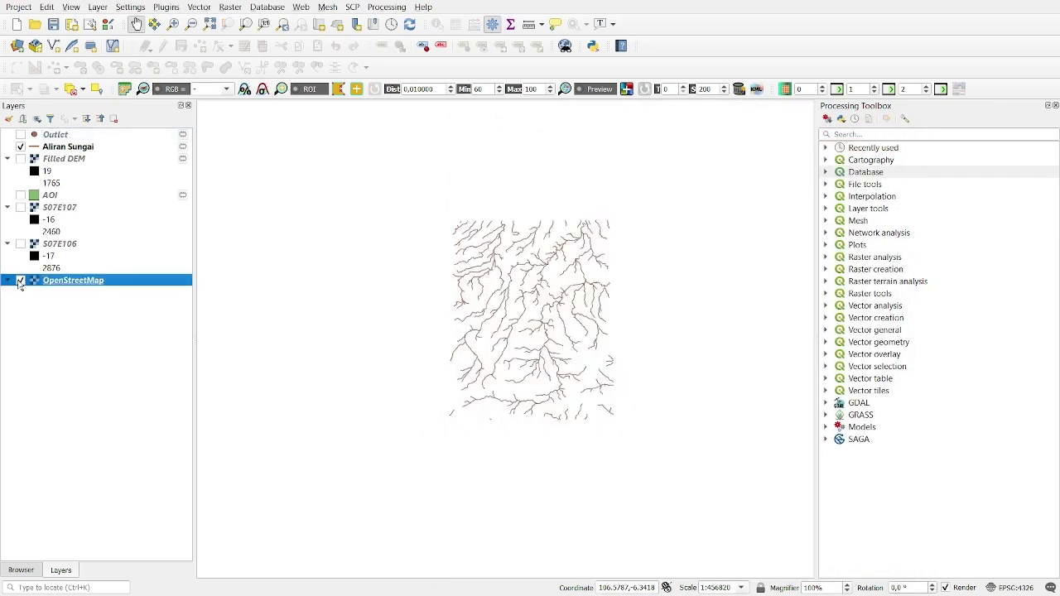
{"action": "left_click_drag", "start_coordinate": [303, 244], "coordinate": [288, 240]}
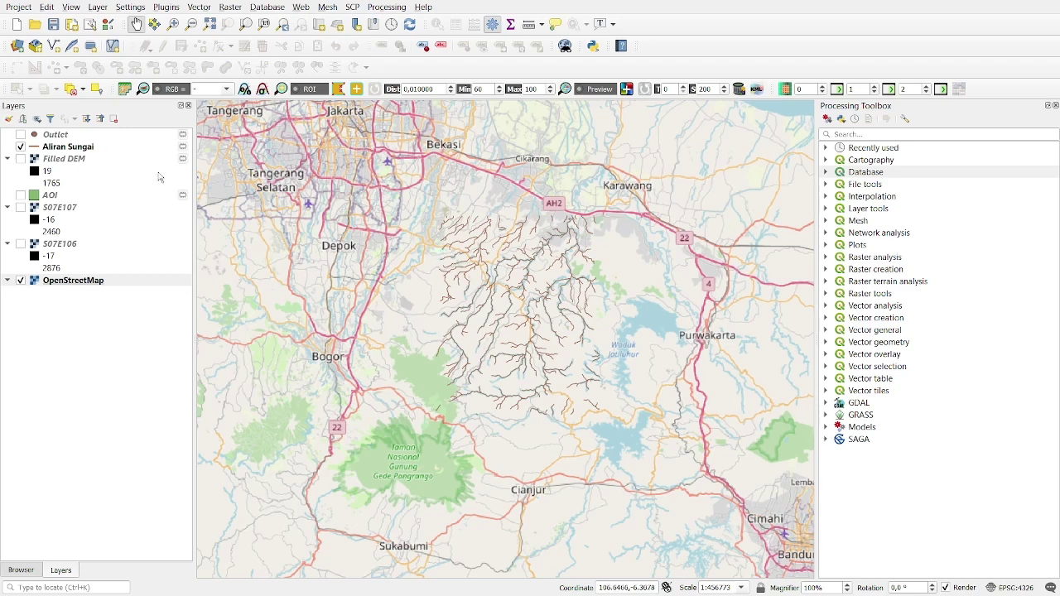
- Open the Aliran Sungai layer's properties and keep EPSG:32748 - WGS 84 / UTM zone 48S as its assigned CRS
{"action": "right_click", "coordinate": [45, 149]}
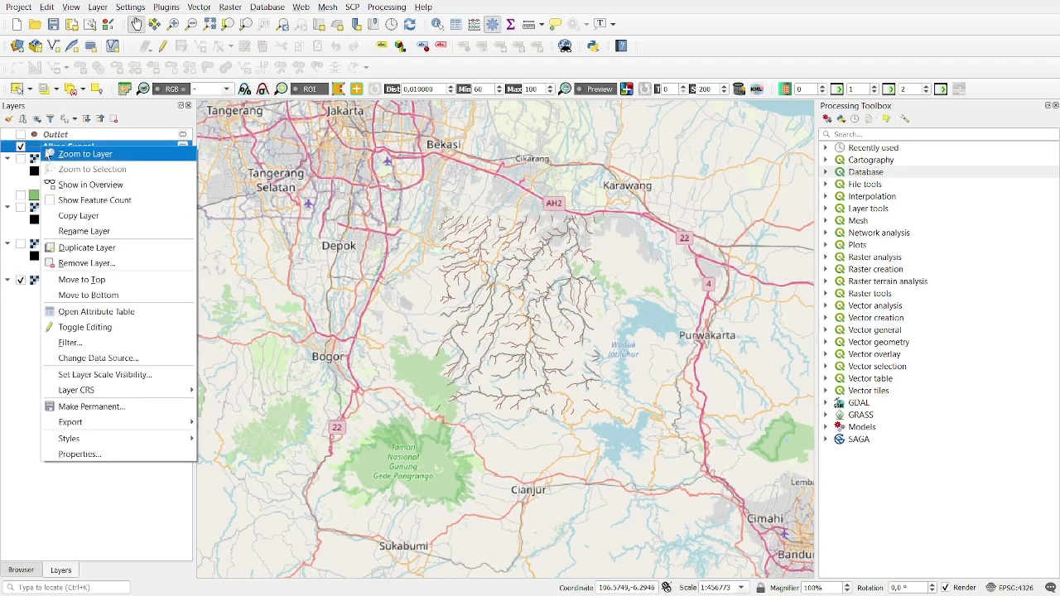
{"action": "left_click", "coordinate": [106, 454]}
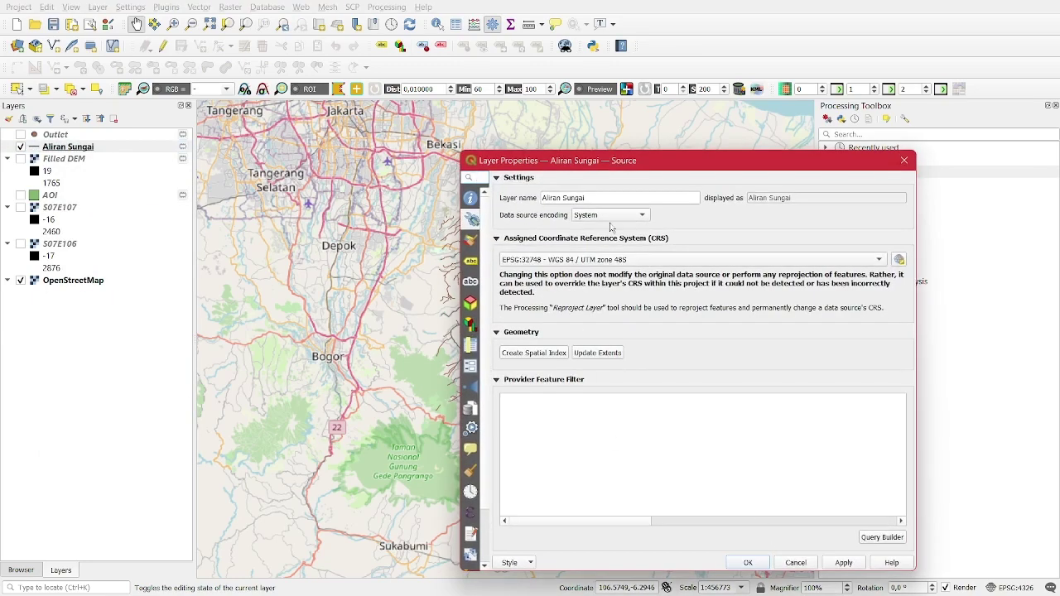
{"action": "left_click_drag", "start_coordinate": [626, 166], "coordinate": [806, 97]}
{"action": "left_click", "coordinate": [818, 188]}
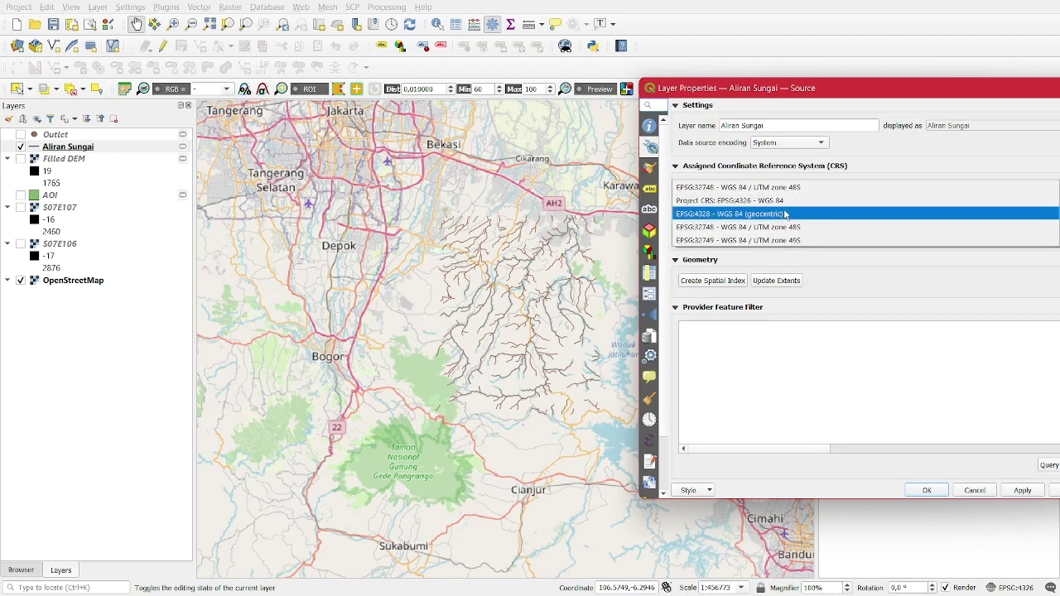
{"action": "left_click", "coordinate": [780, 187]}
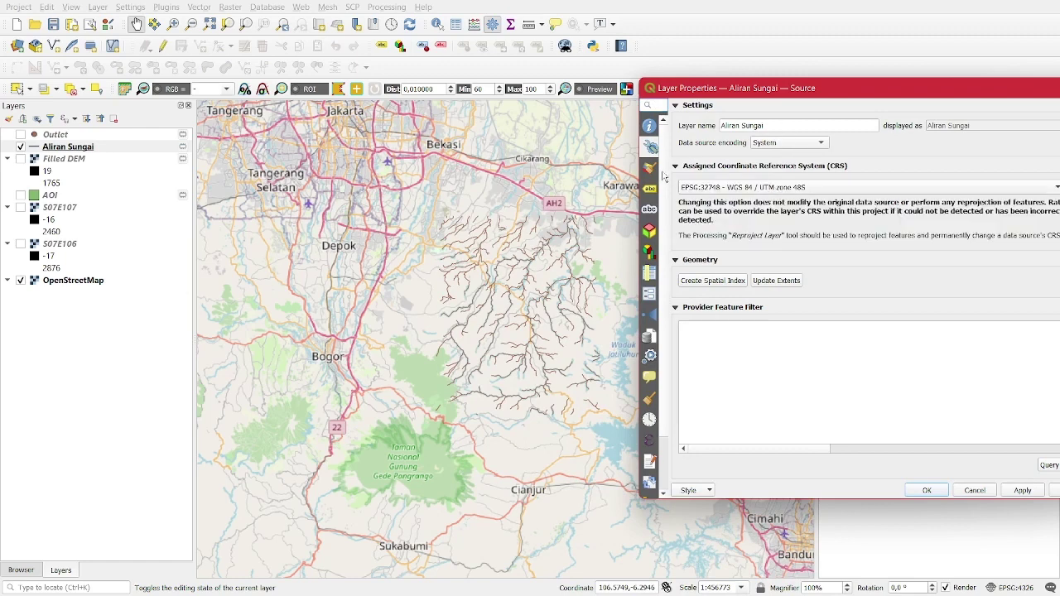
- Set the Aliran Sungai symbology to Categorized by the ORDER field and classify it with random colors
{"action": "left_click", "coordinate": [649, 168]}
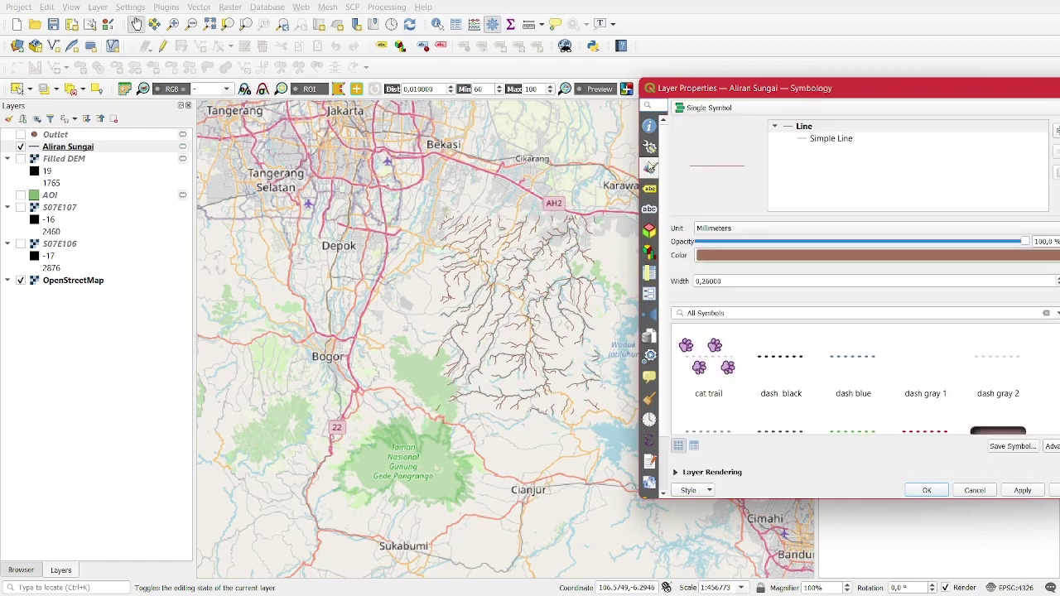
{"action": "left_click", "coordinate": [702, 107]}
{"action": "left_click", "coordinate": [703, 121]}
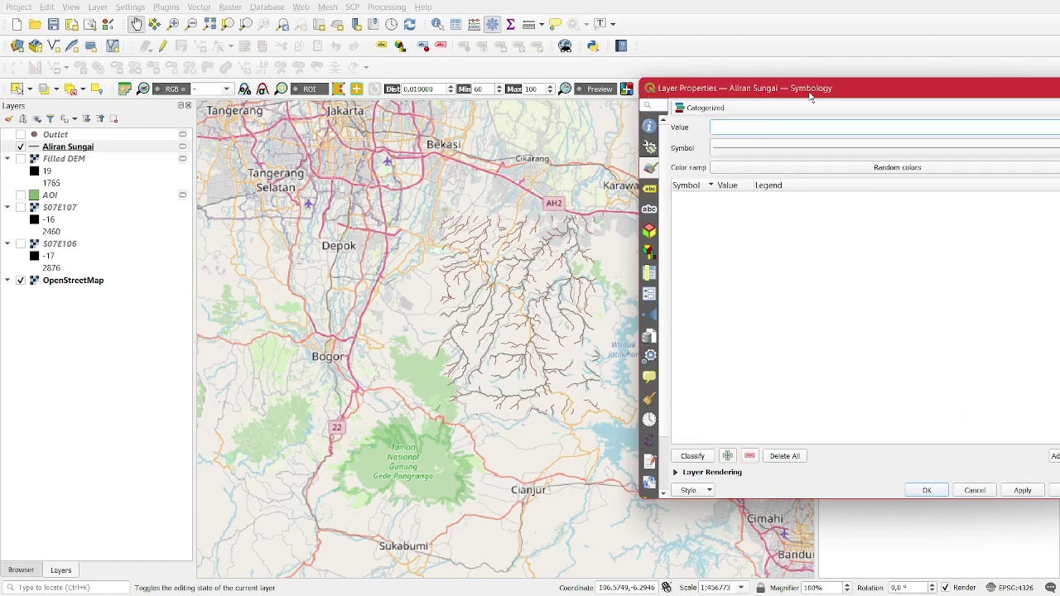
{"action": "left_click", "coordinate": [952, 123]}
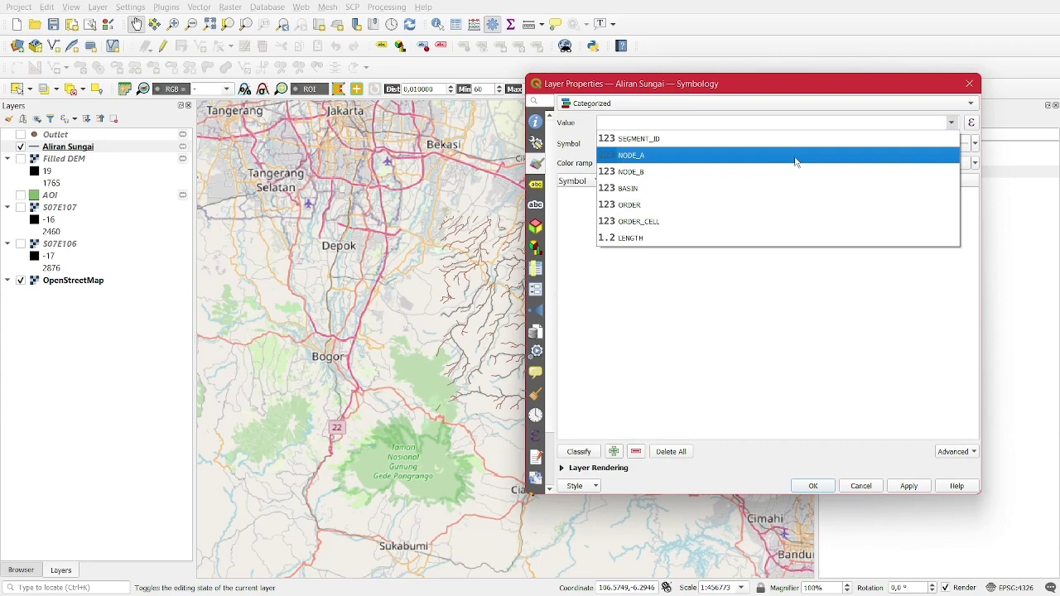
{"action": "left_click", "coordinate": [661, 203]}
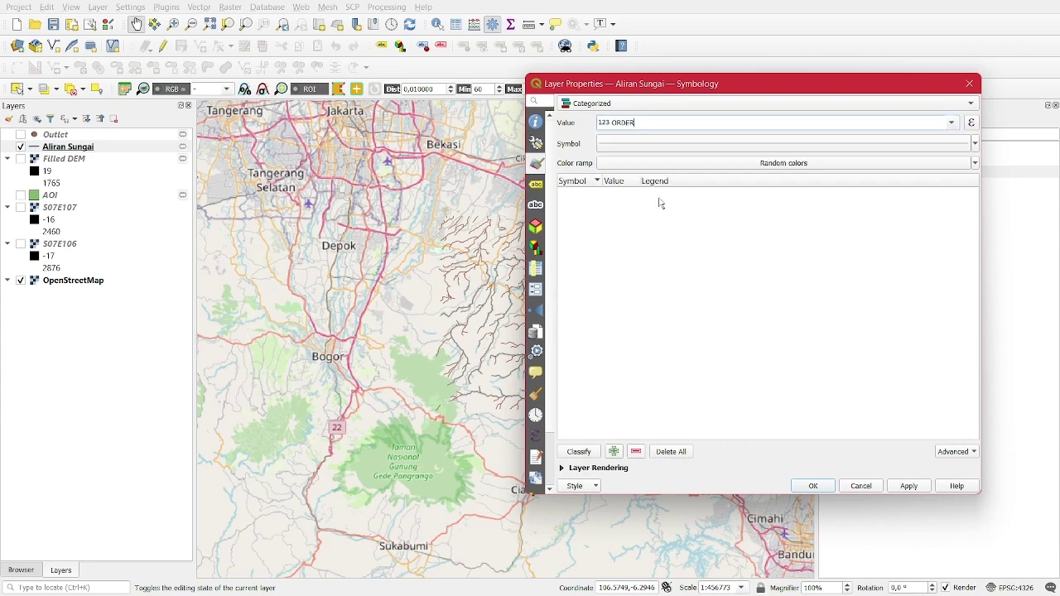
{"action": "left_click", "coordinate": [588, 452]}
{"action": "left_click_drag", "start_coordinate": [653, 84], "coordinate": [745, 73]}
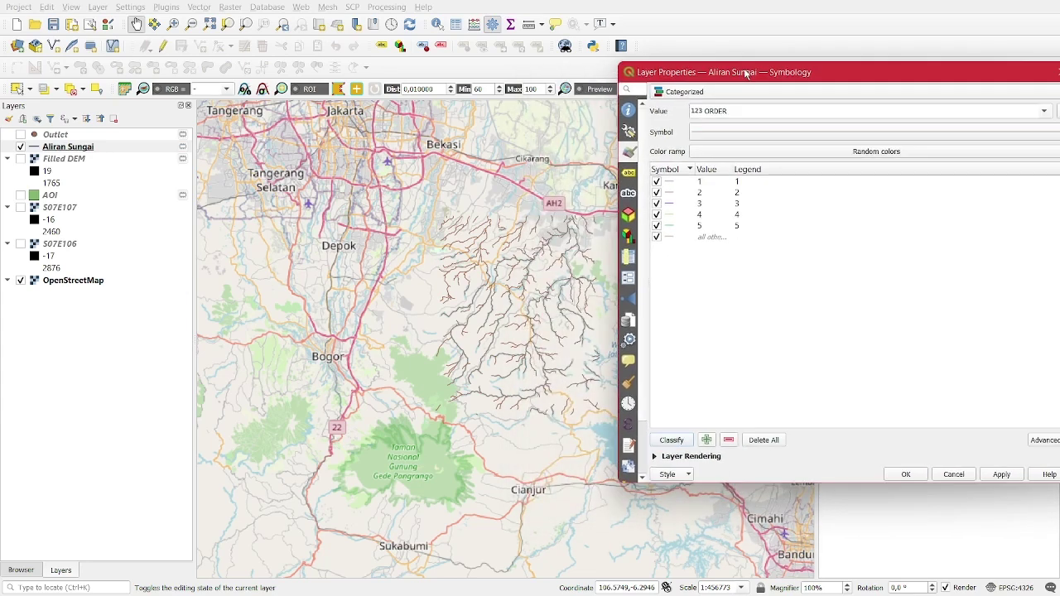
- Apply the categorized stream-order styling to Aliran Sungai and turn off its category for all other values
{"action": "left_click", "coordinate": [944, 456]}
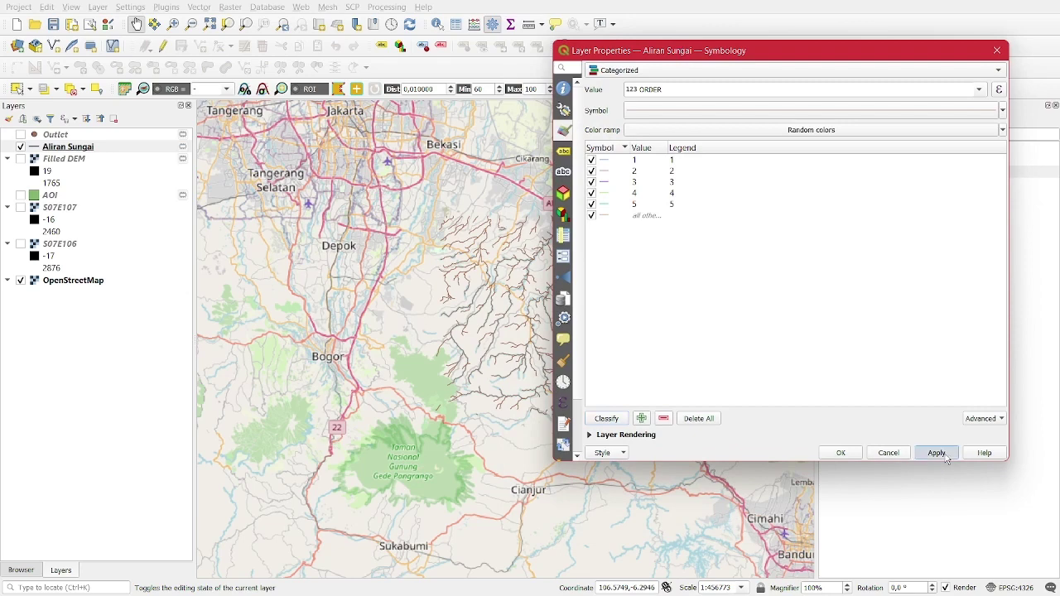
{"action": "mouse_move", "coordinate": [689, 51]}
{"action": "left_mouse_down"}
{"action": "mouse_move", "coordinate": [807, 47]}
{"action": "mouse_move", "coordinate": [690, 45]}
{"action": "left_mouse_up"}
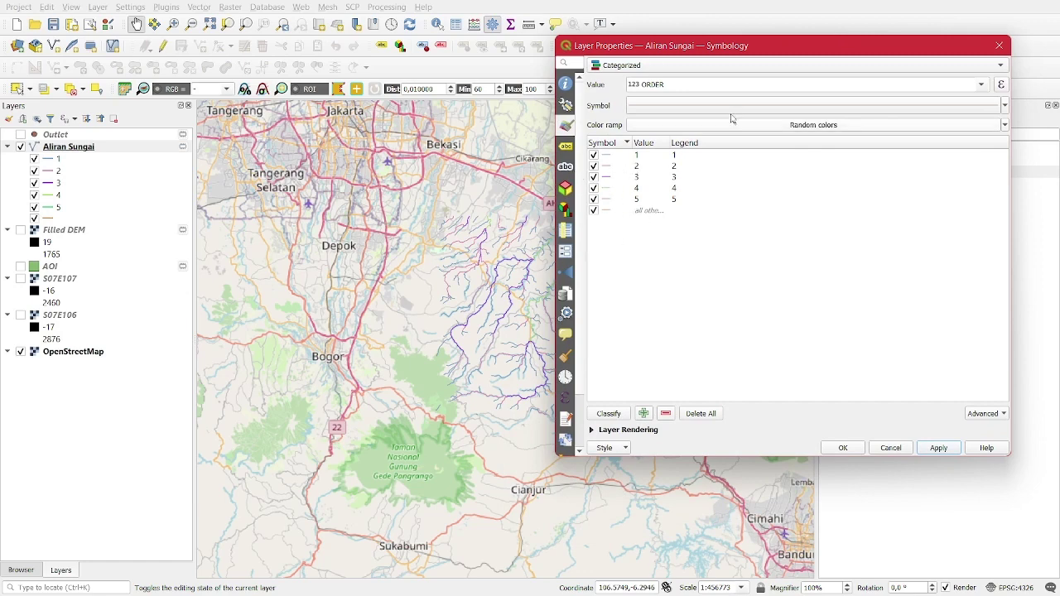
{"action": "left_click_drag", "start_coordinate": [768, 48], "coordinate": [625, 58]}
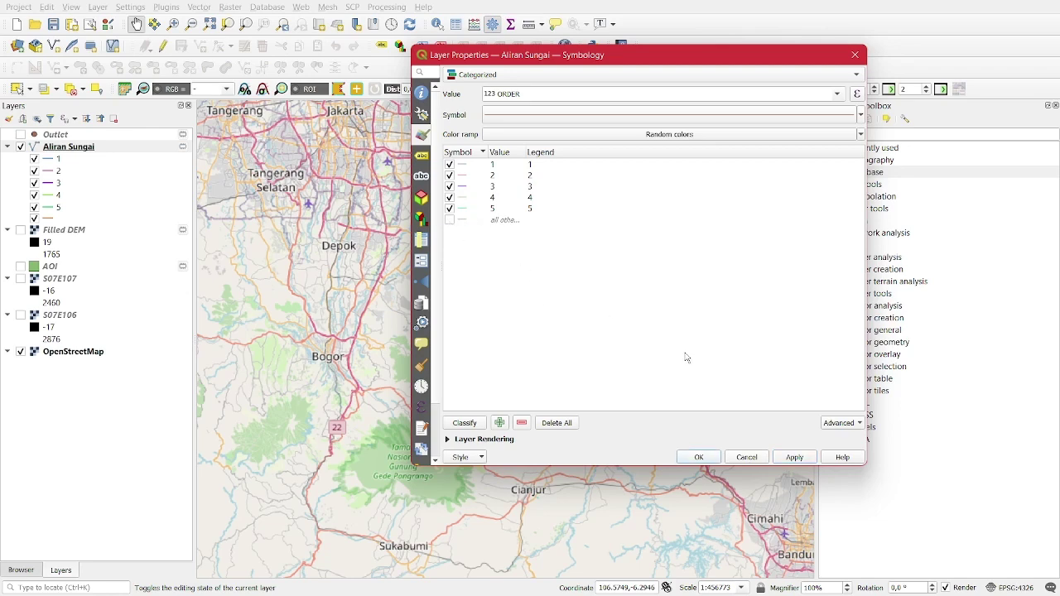
{"action": "left_click", "coordinate": [699, 458]}
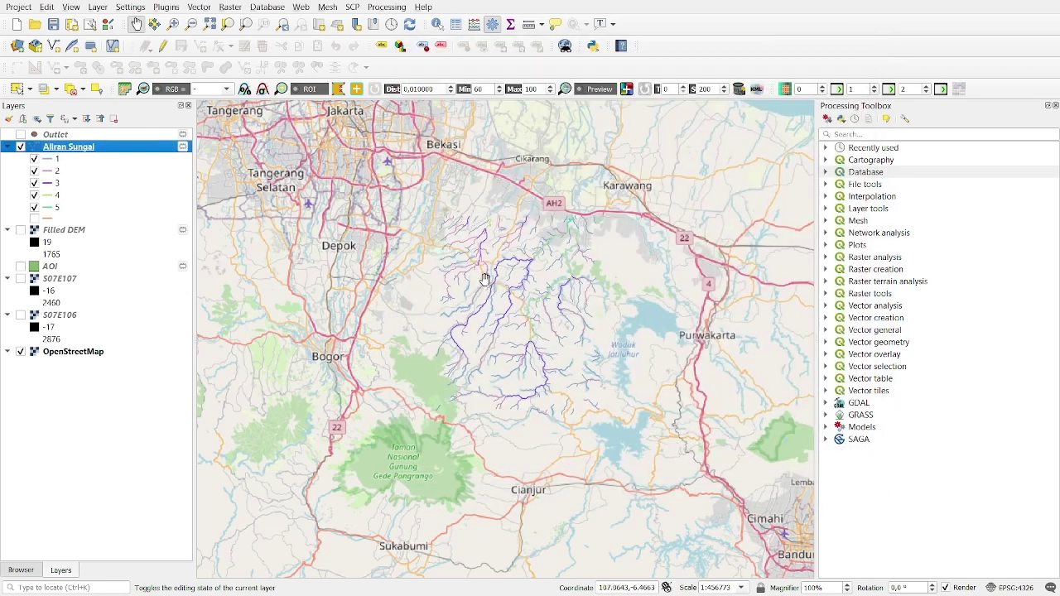
- Hide the OpenStreetMap basemap and inspect the Aliran Sungai river network by its stream-order colors
{"action": "left_click_drag", "start_coordinate": [486, 281], "coordinate": [506, 287]}
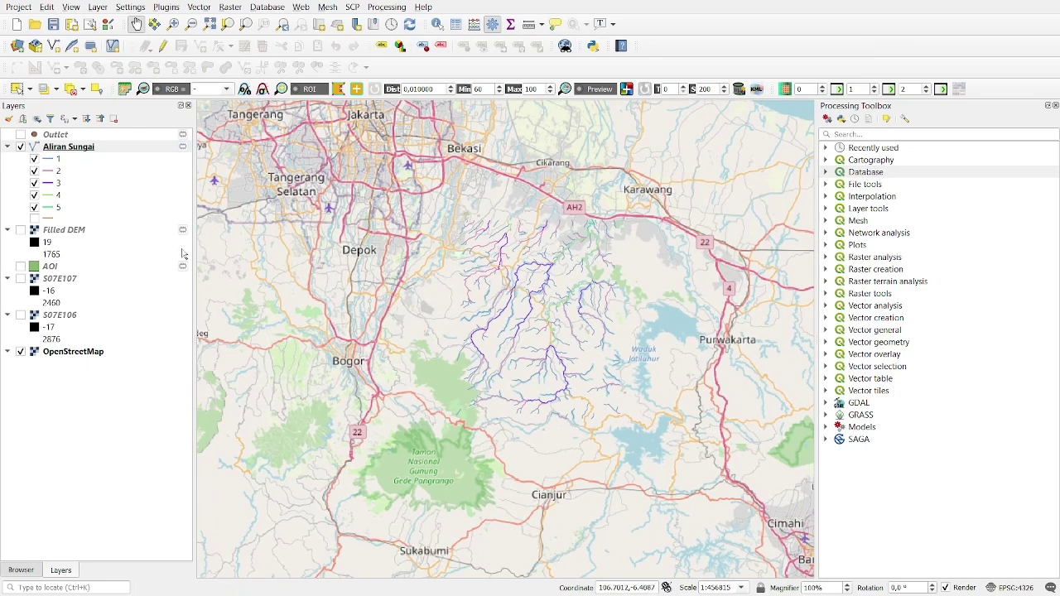
{"action": "left_click", "coordinate": [20, 351]}
{"action": "scroll", "coordinate": [545, 311], "scroll_direction": "up", "scroll_amount": 2}
{"action": "mouse_move", "coordinate": [545, 310]}
{"action": "left_mouse_down"}
{"action": "mouse_move", "coordinate": [536, 273]}
{"action": "mouse_move", "coordinate": [552, 268]}
{"action": "mouse_move", "coordinate": [525, 260]}
{"action": "mouse_move", "coordinate": [521, 279]}
{"action": "mouse_move", "coordinate": [537, 303]}
{"action": "left_mouse_up"}
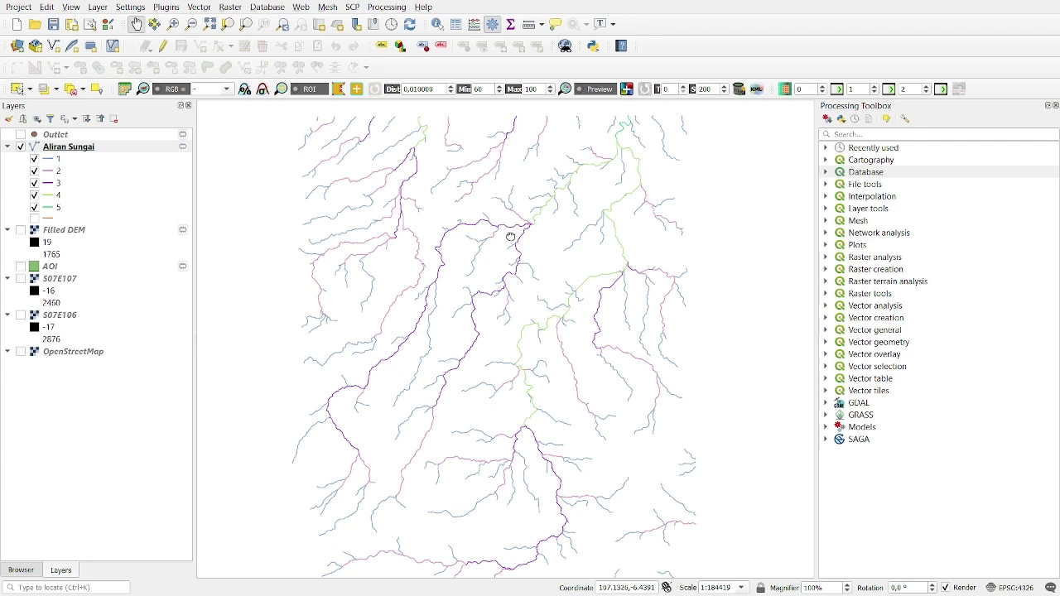
{"action": "left_click_drag", "start_coordinate": [502, 232], "coordinate": [520, 243]}
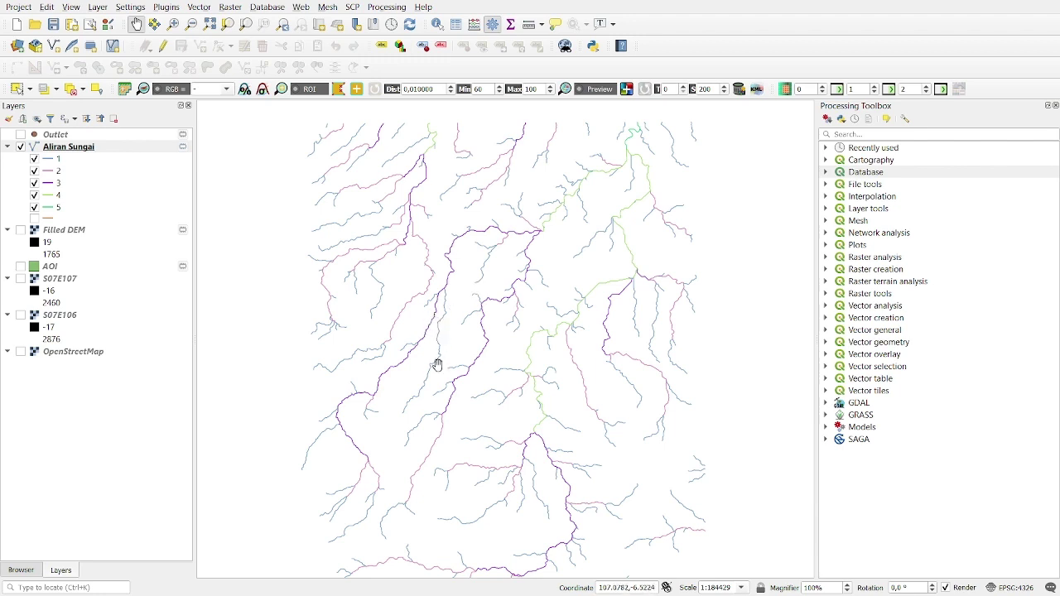
{"action": "left_click_drag", "start_coordinate": [437, 364], "coordinate": [546, 255]}
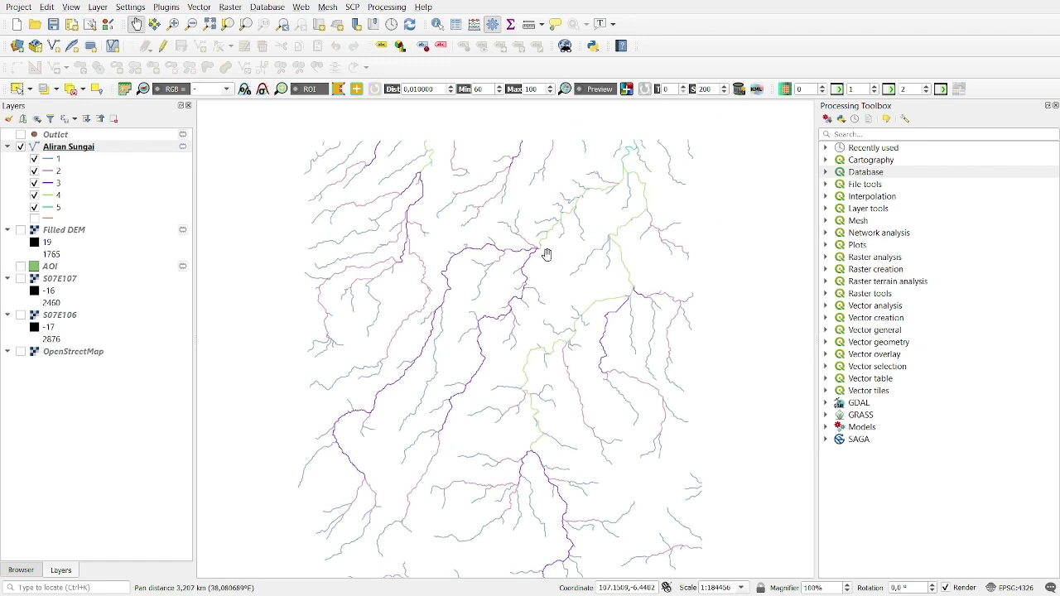